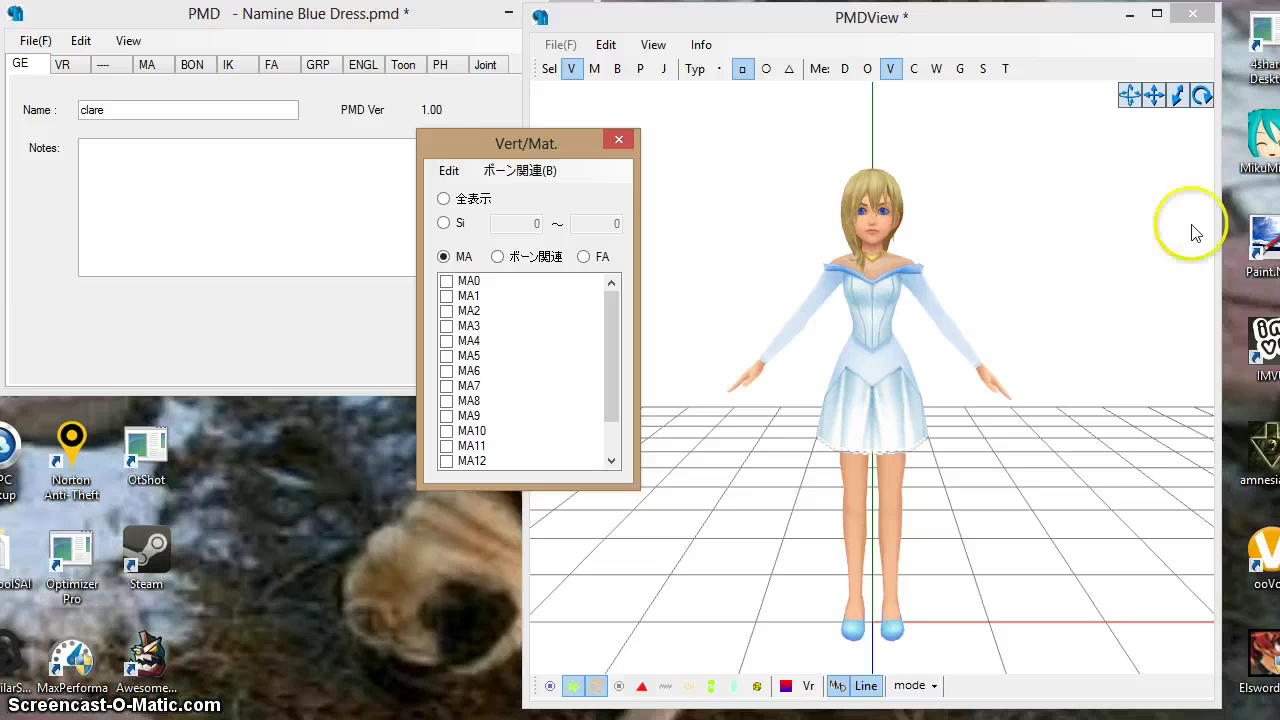
# Inspect materials MA0 to MA5 one at a time to find which one covers the model's hair
pyautogui.moveTo(1131, 95)
pyautogui.mouseDown()
pyautogui.moveTo(1200, 102)
pyautogui.moveTo(1150, 110)
pyautogui.moveTo(1131, 96)
pyautogui.mouseUp()
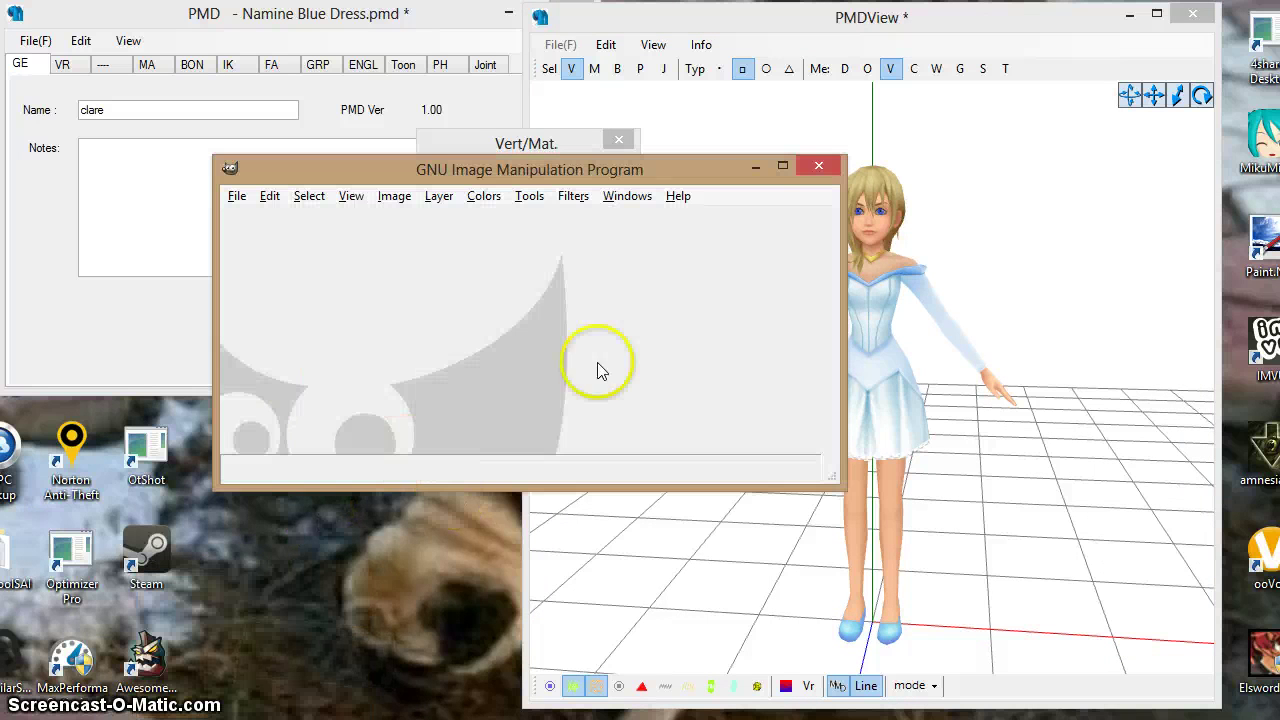
pyautogui.click(757, 165)
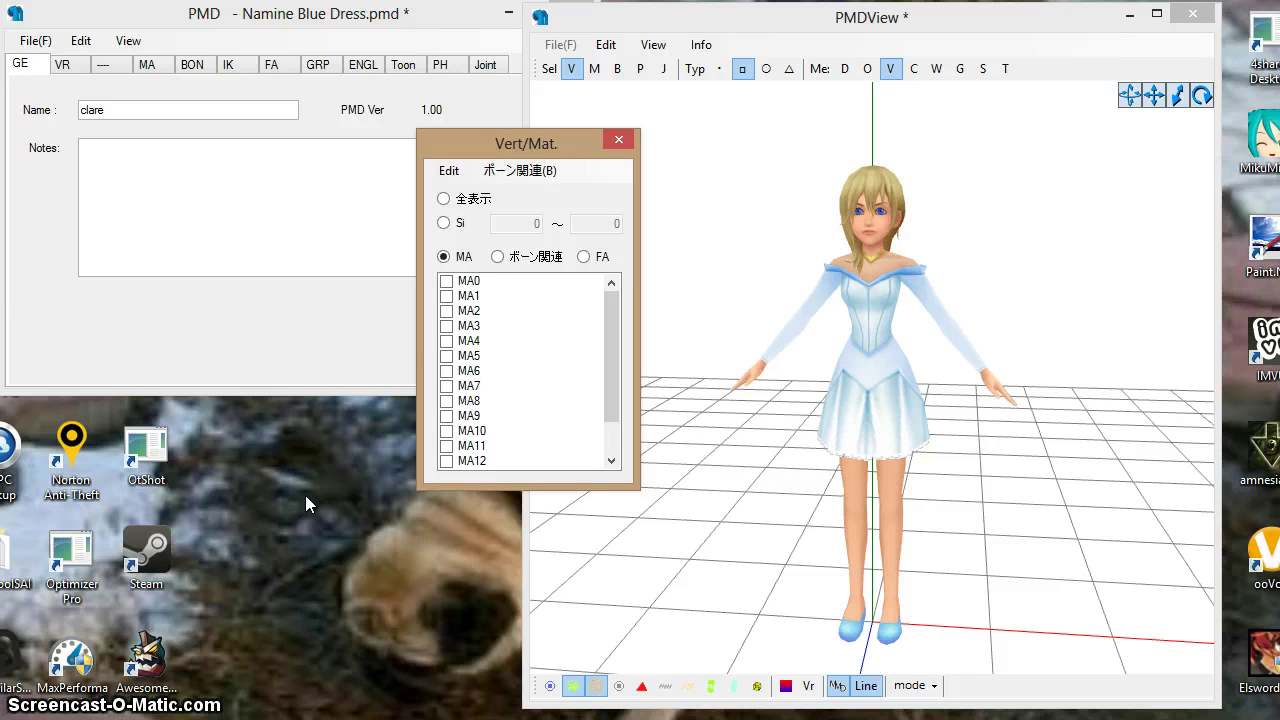
pyautogui.click(447, 282)
pyautogui.click(446, 282)
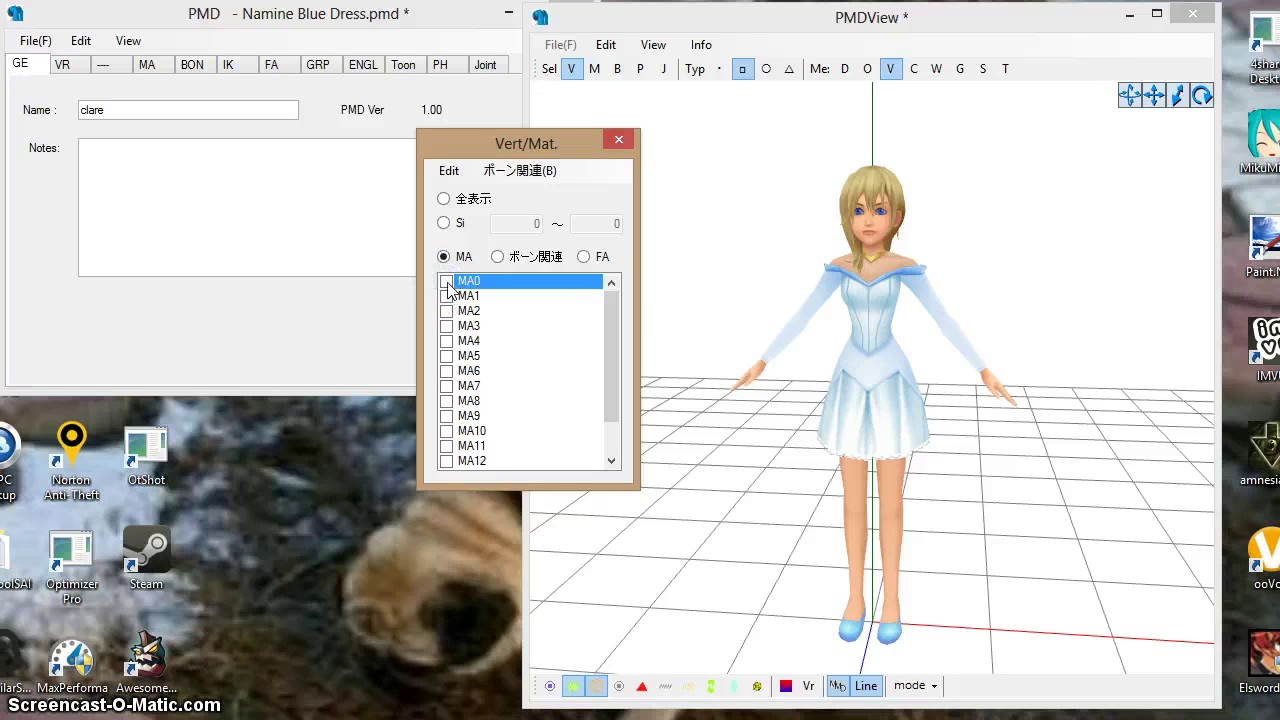
pyautogui.click(447, 297)
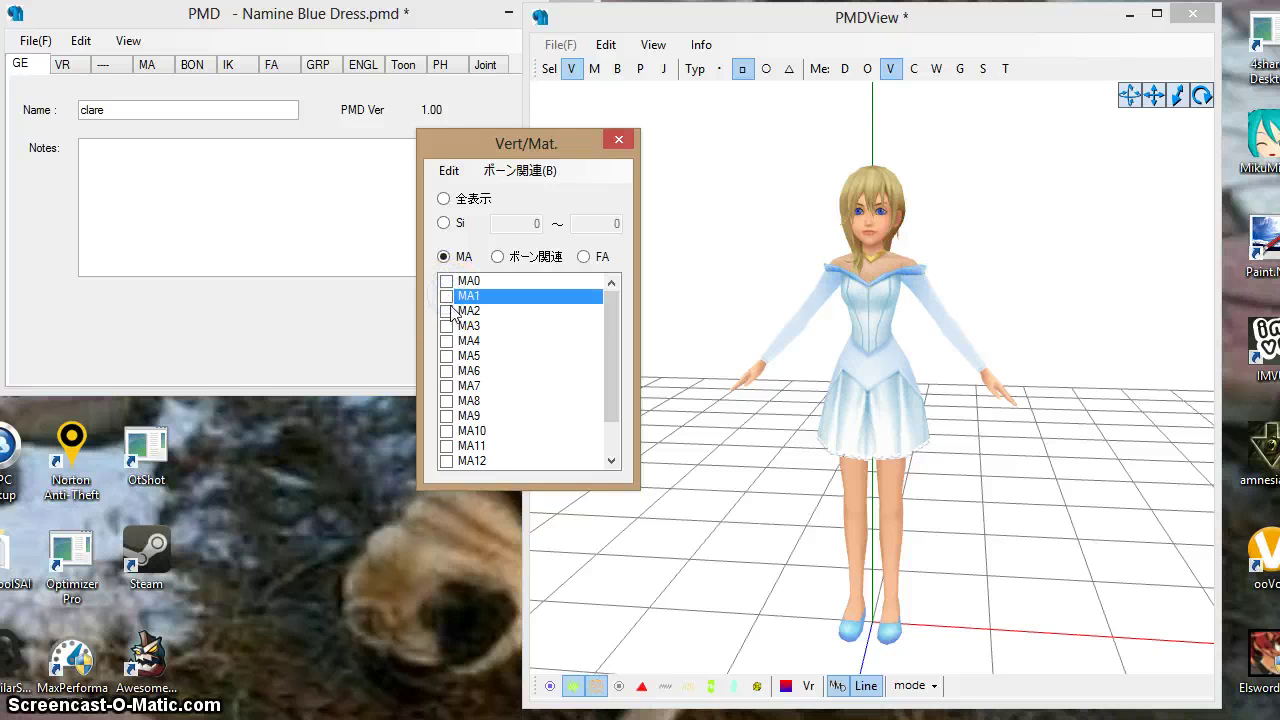
pyautogui.click(447, 312)
pyautogui.click(447, 327)
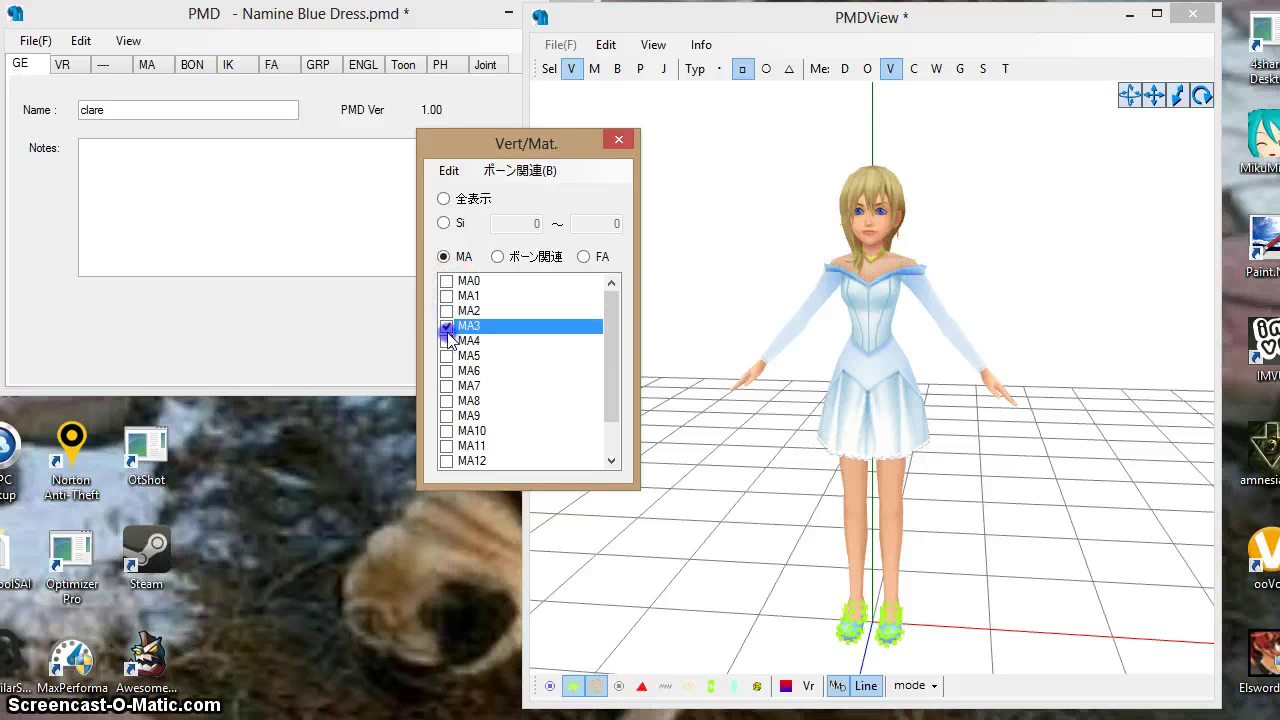
pyautogui.click(447, 342)
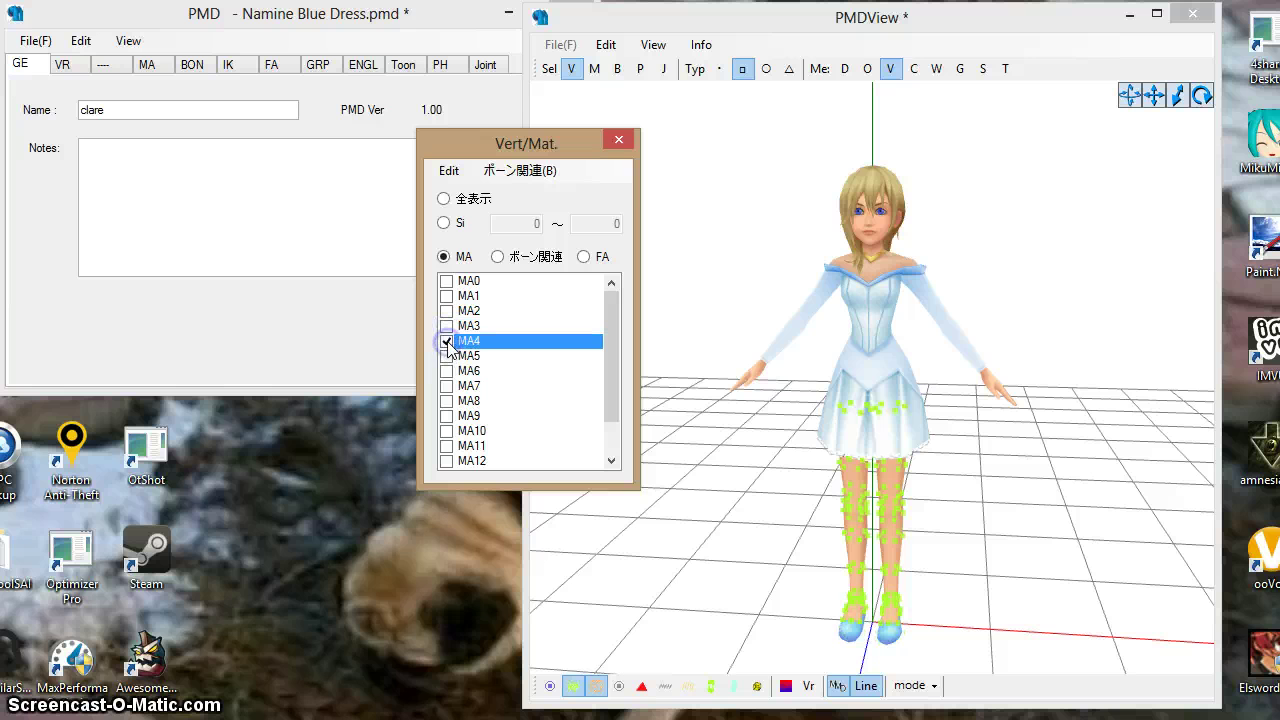
pyautogui.click(447, 357)
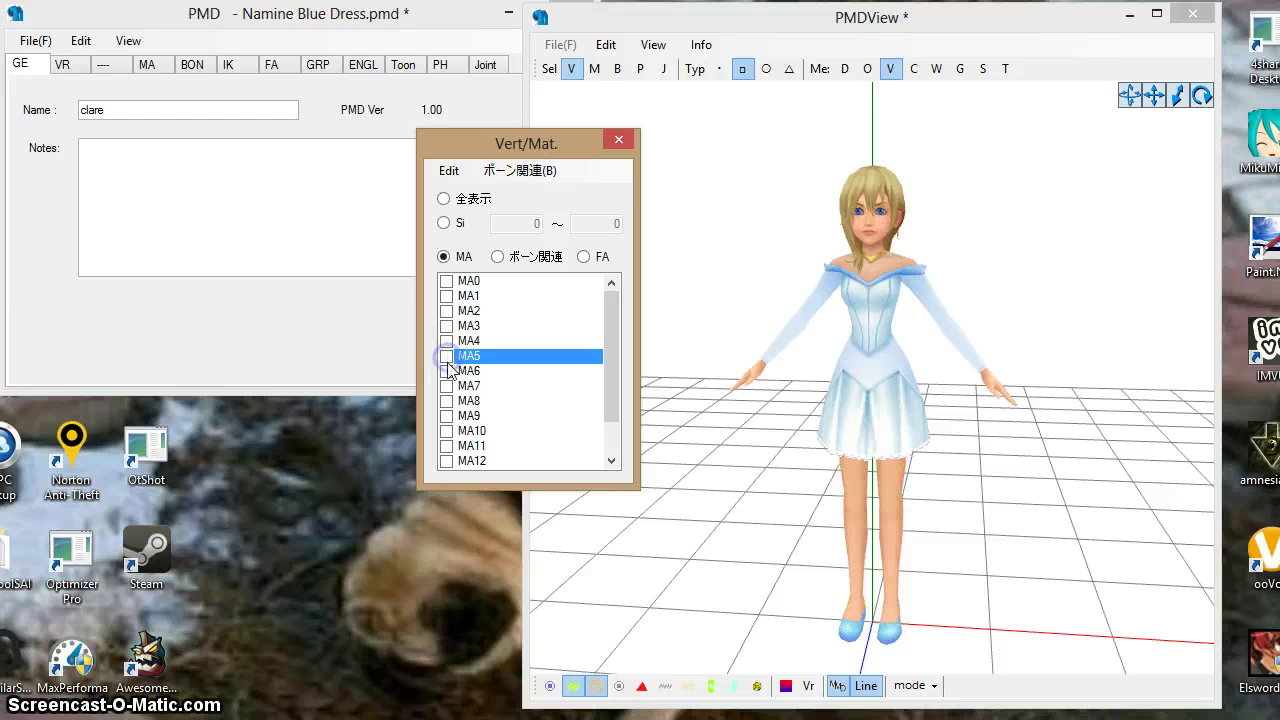
# Delete the parts of the hair material MA6 from the model and leave MA7 unchecked
pyautogui.click(447, 372)
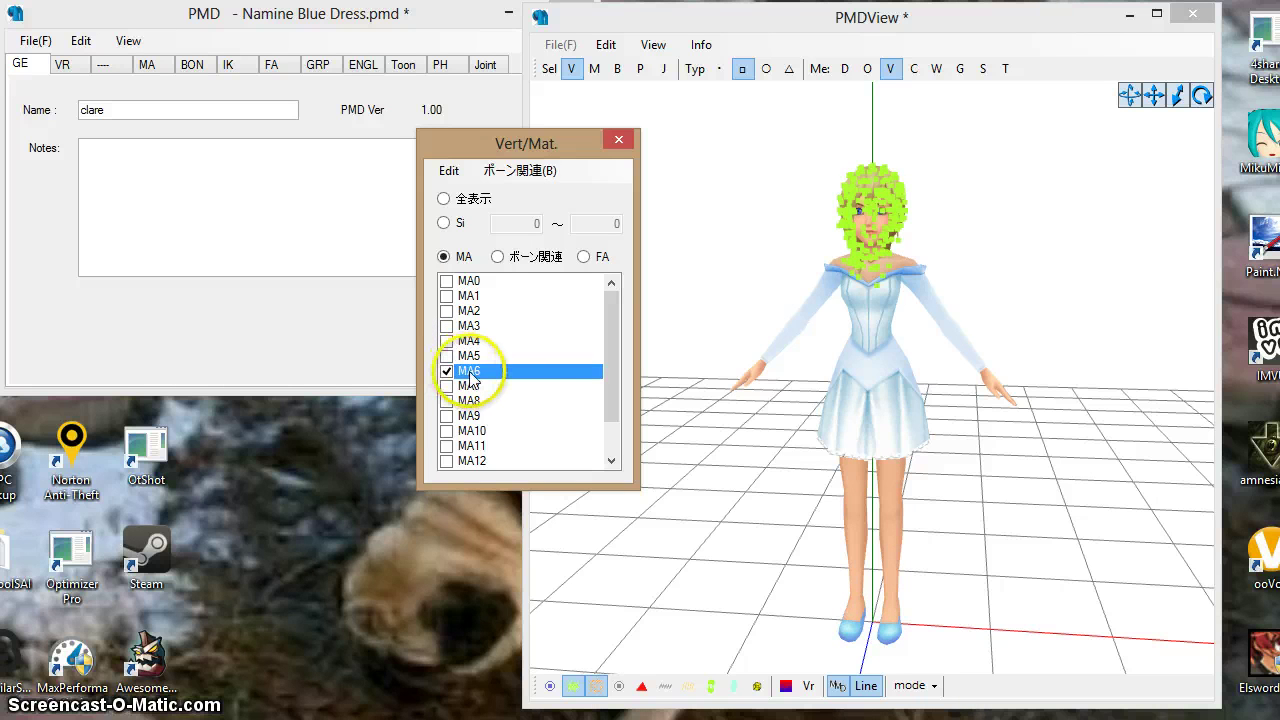
pyautogui.rightClick(470, 372)
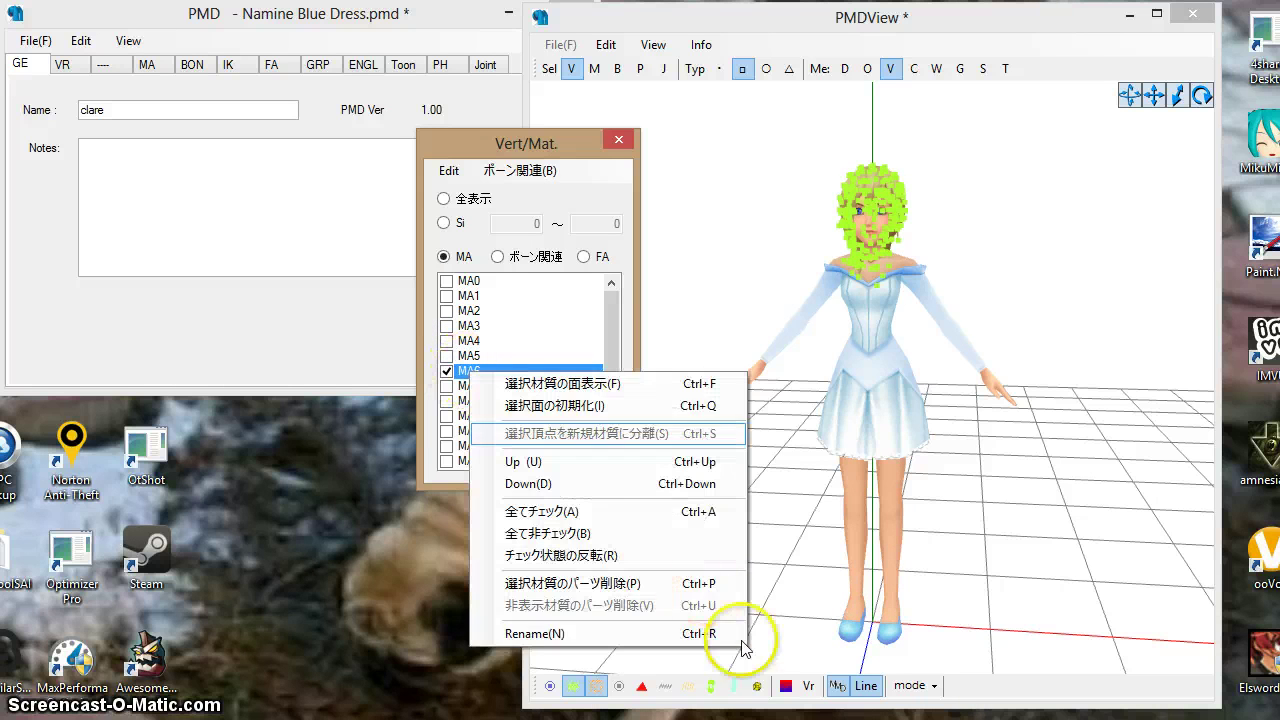
pyautogui.click(697, 583)
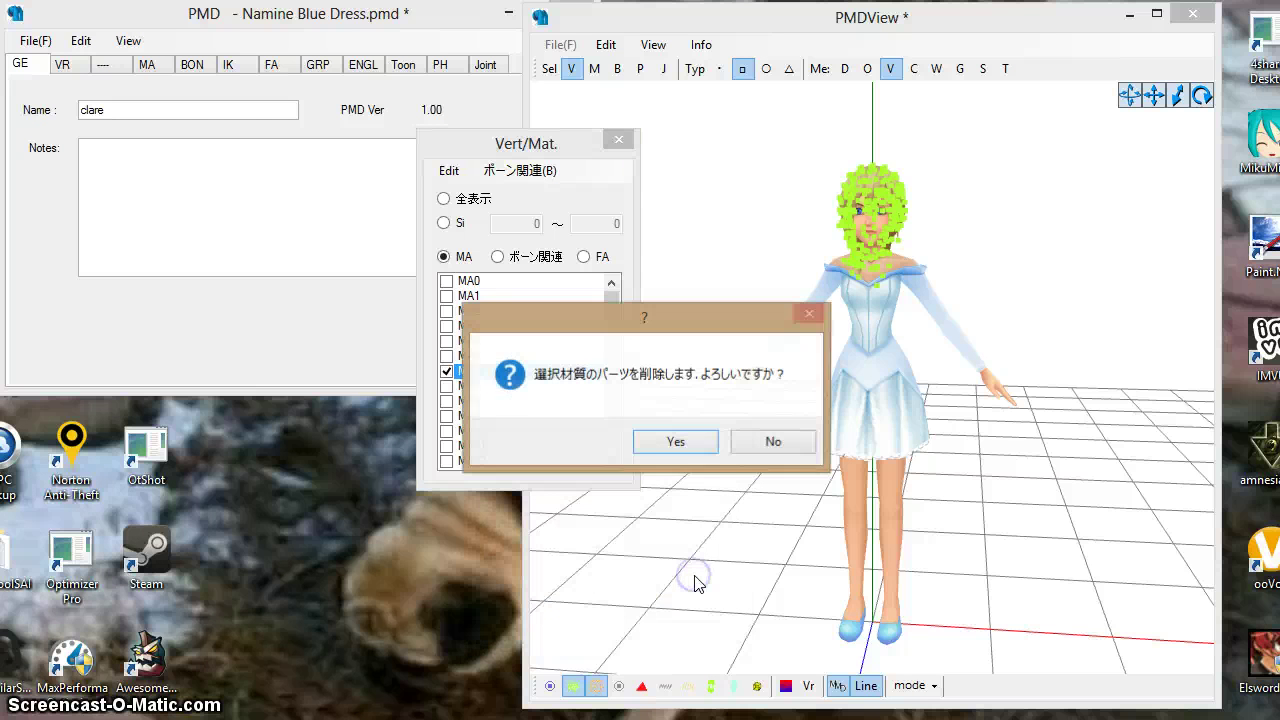
pyautogui.click(676, 442)
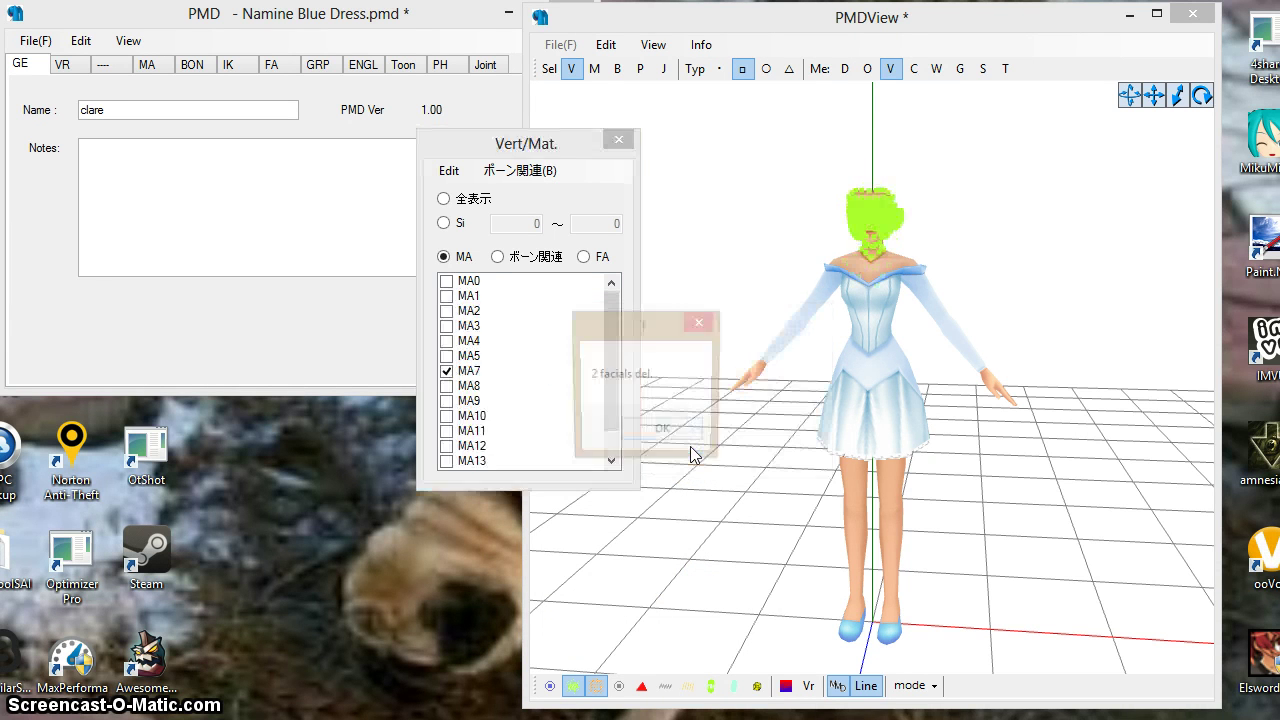
pyautogui.click(676, 434)
pyautogui.click(472, 371)
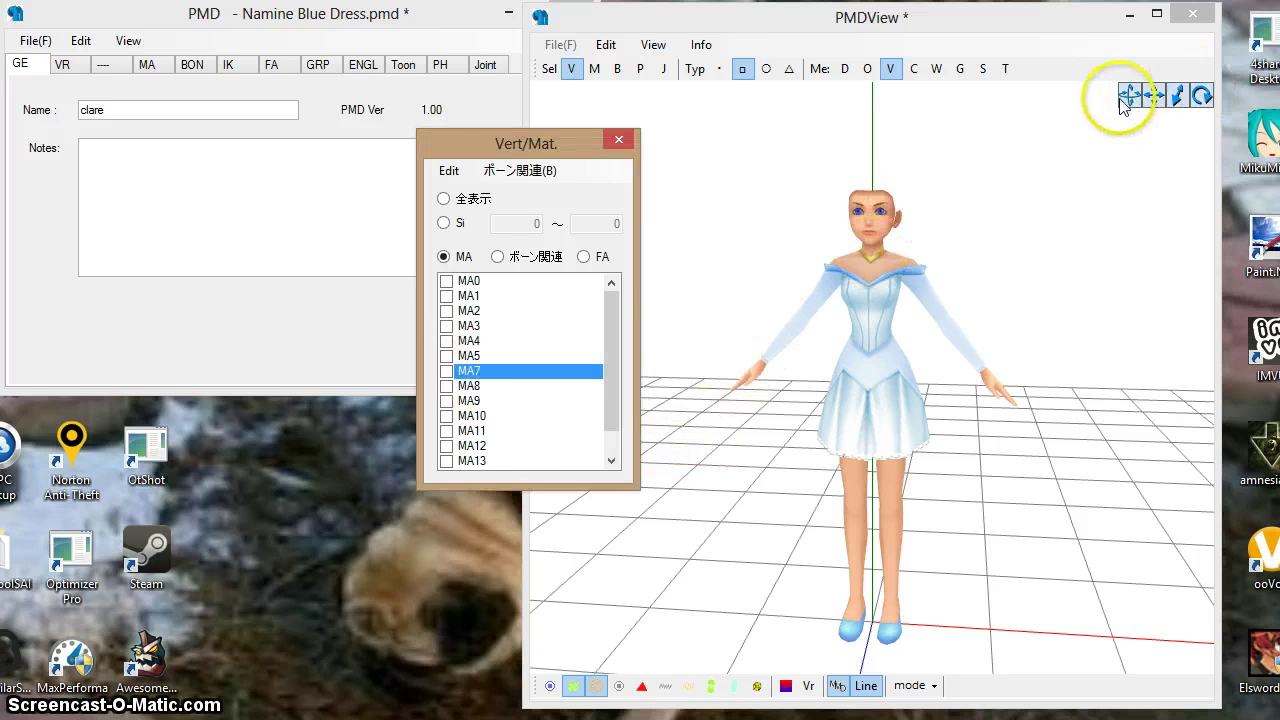
# Switch to File Explorer and open the vocaloid hair folder in SkyDrive
pyautogui.moveTo(1130, 95); pyautogui.dragTo(1035, 115)
pyautogui.doubleClick(155, 430)
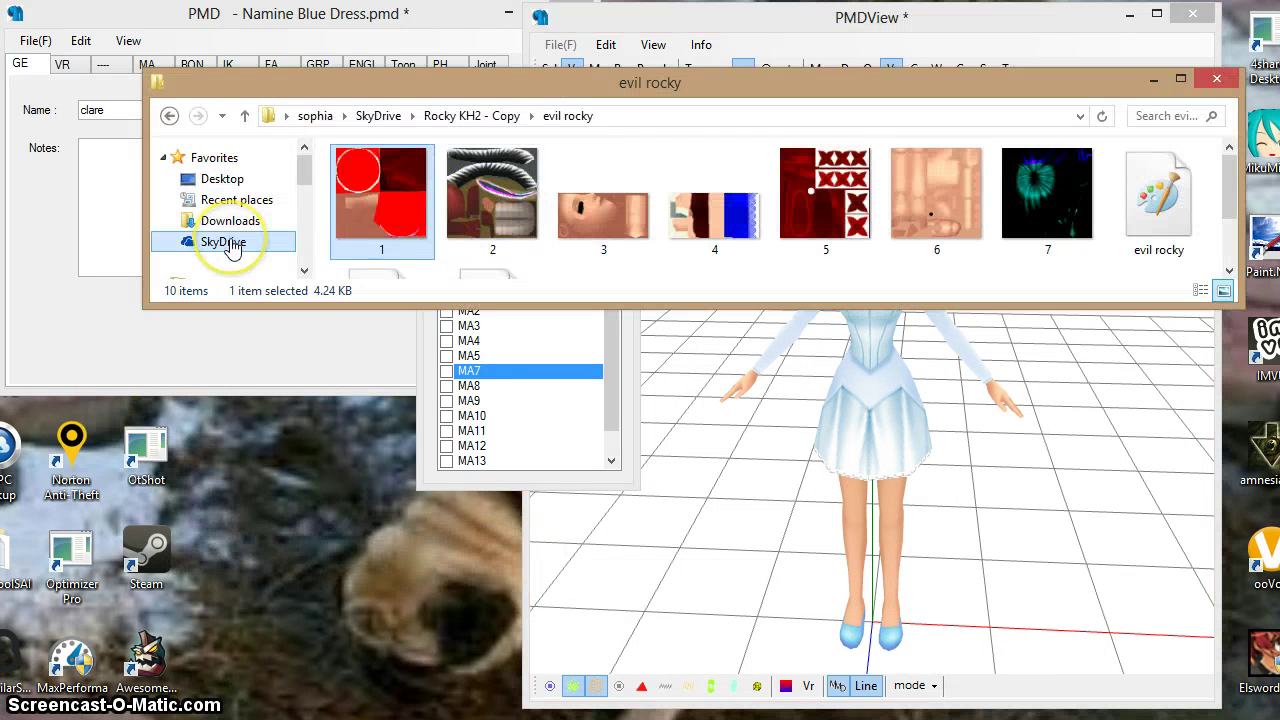
pyautogui.click(229, 244)
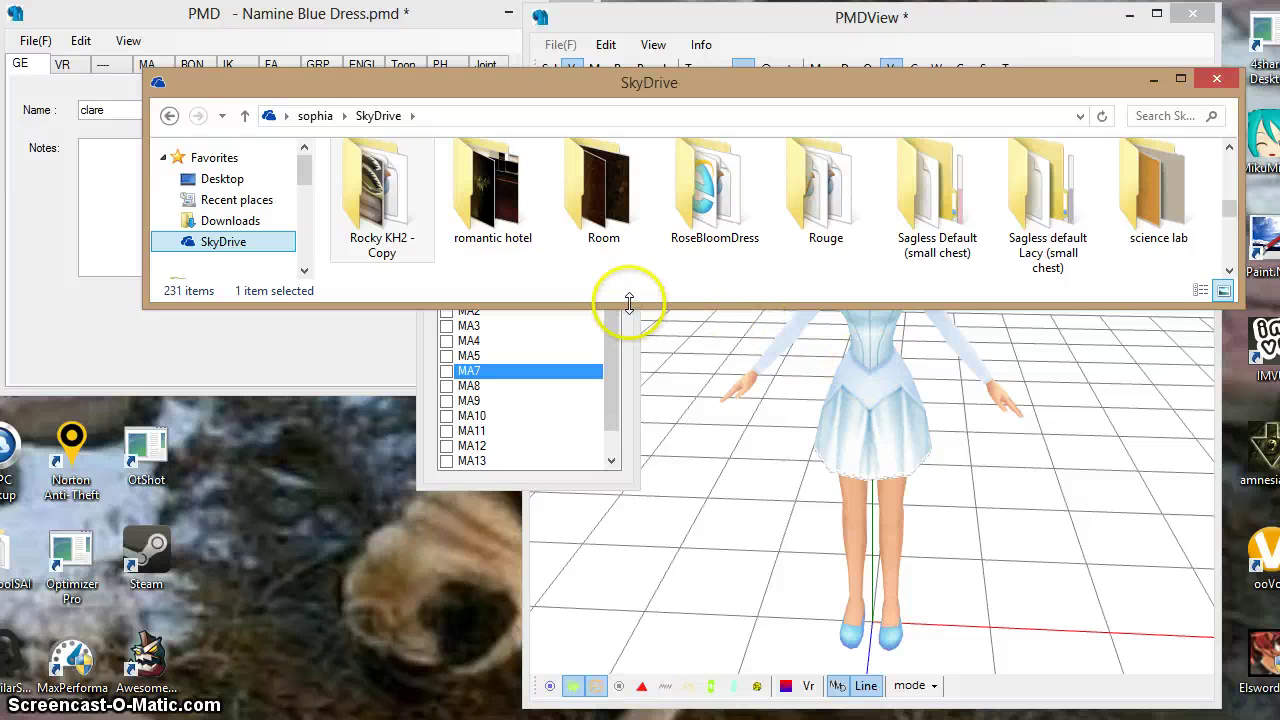
pyautogui.moveTo(630, 305); pyautogui.dragTo(640, 441)
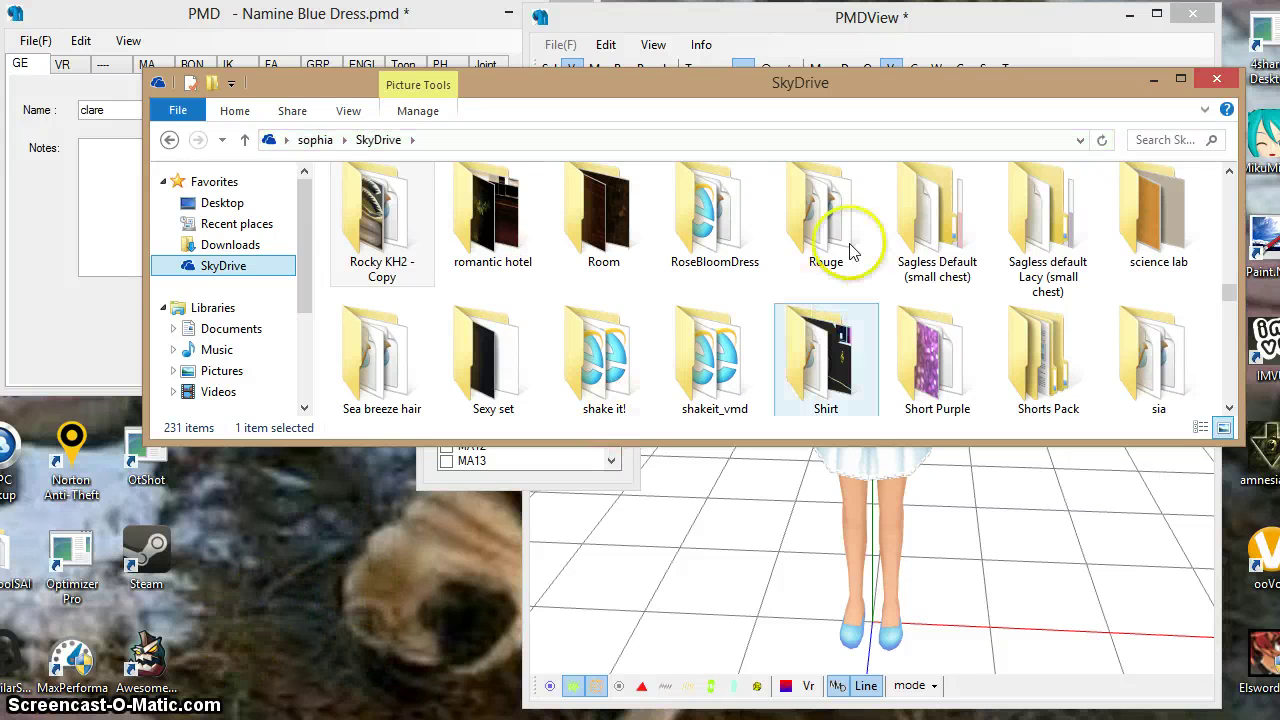
pyautogui.moveTo(1228, 300)
pyautogui.mouseDown()
pyautogui.moveTo(1228, 348)
pyautogui.moveTo(1228, 302)
pyautogui.moveTo(1230, 330)
pyautogui.moveTo(1228, 318)
pyautogui.mouseUp()
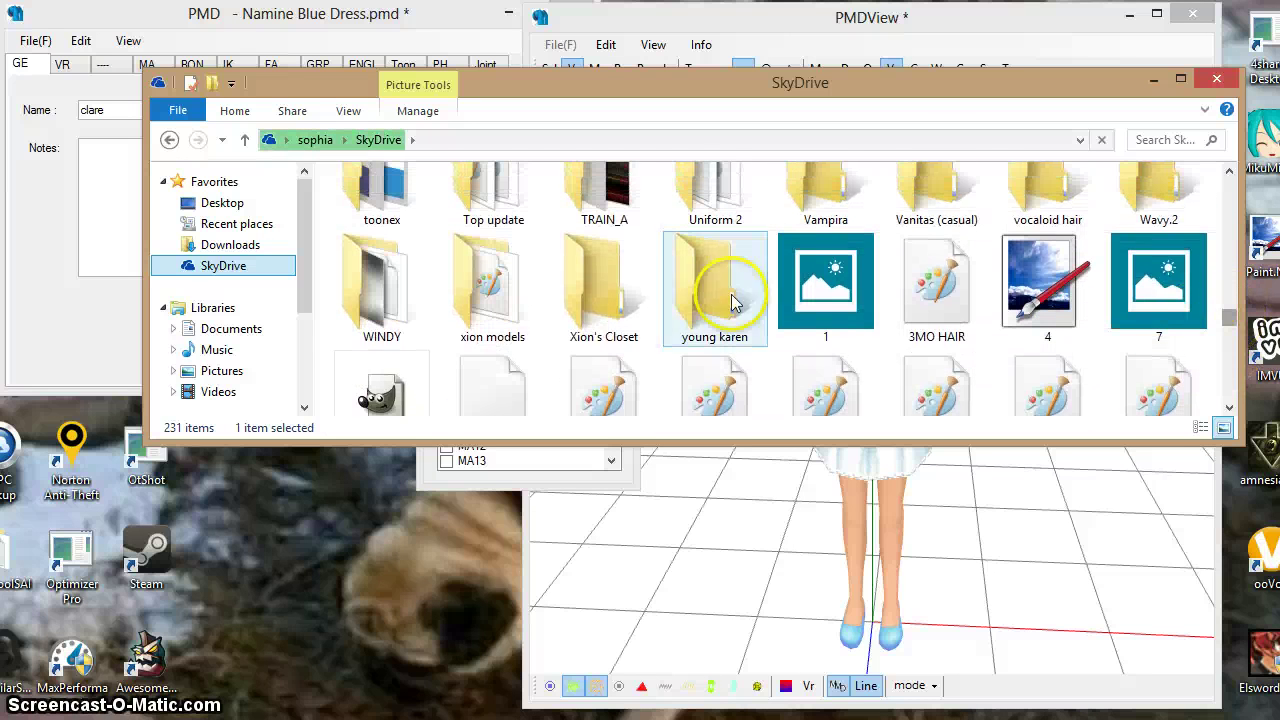
pyautogui.click(645, 280)
pyautogui.click(1030, 195)
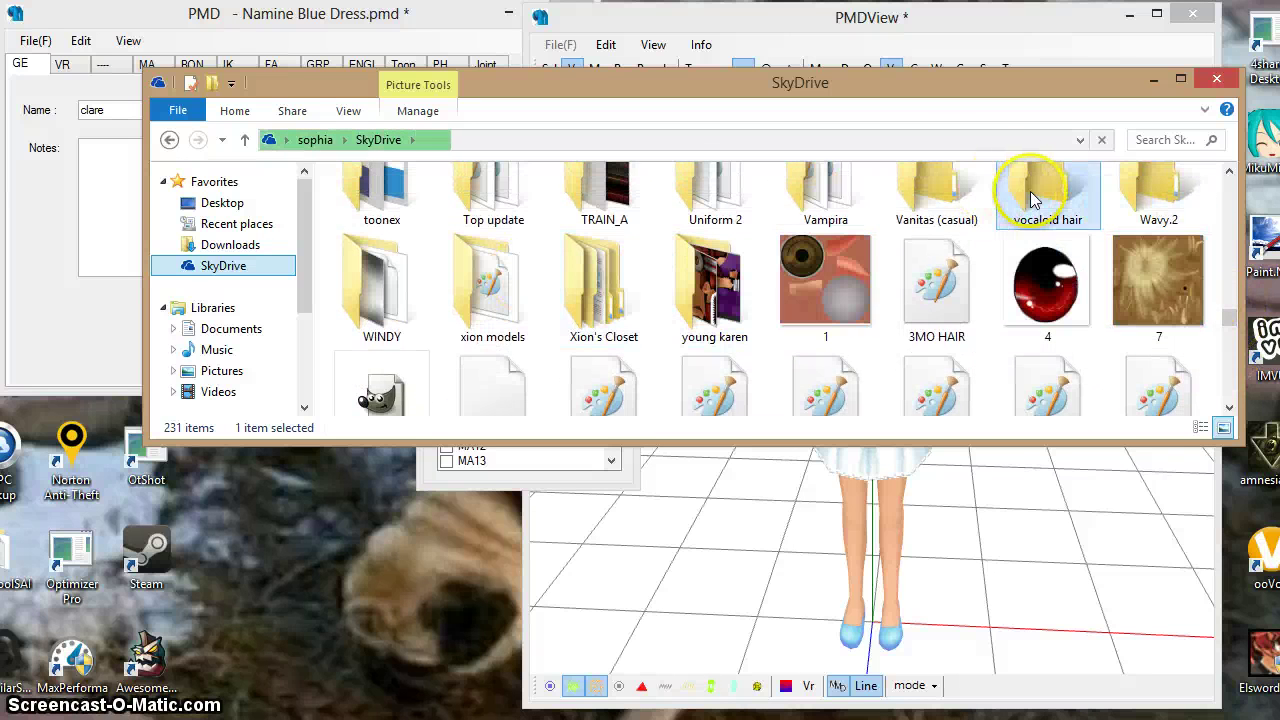
pyautogui.scroll(1, 530, 520)
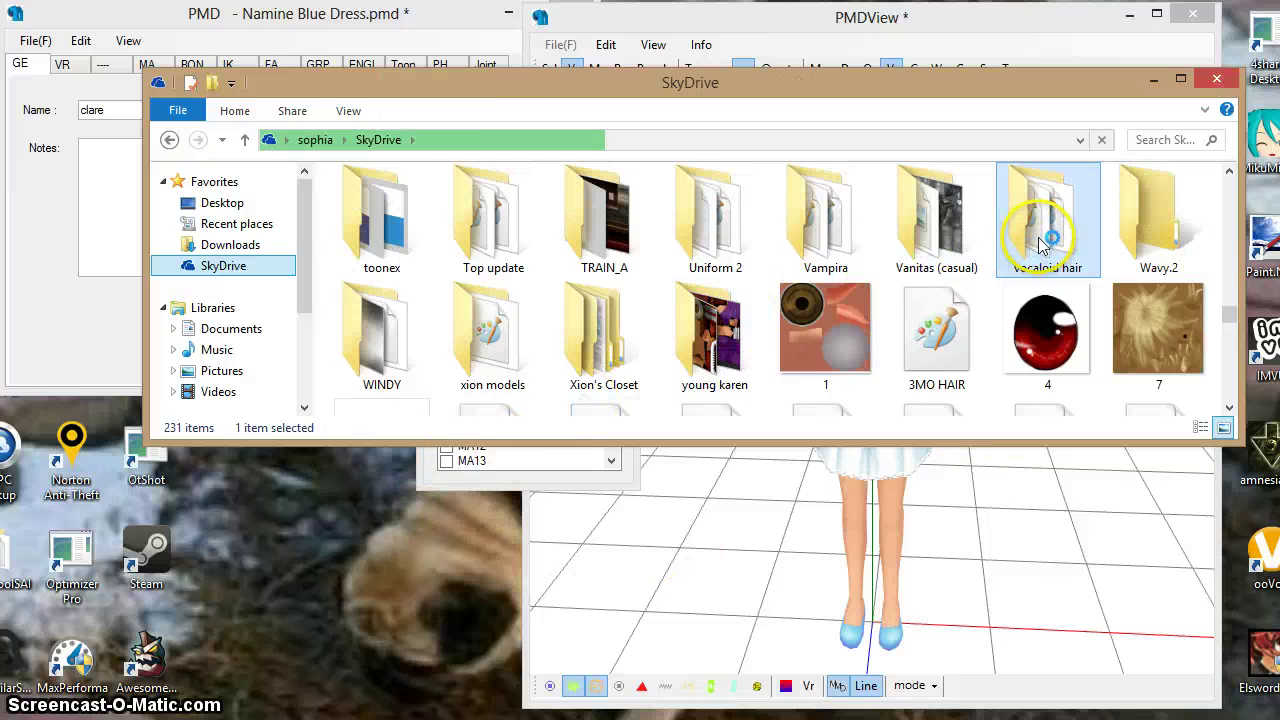
pyautogui.doubleClick(1047, 238)
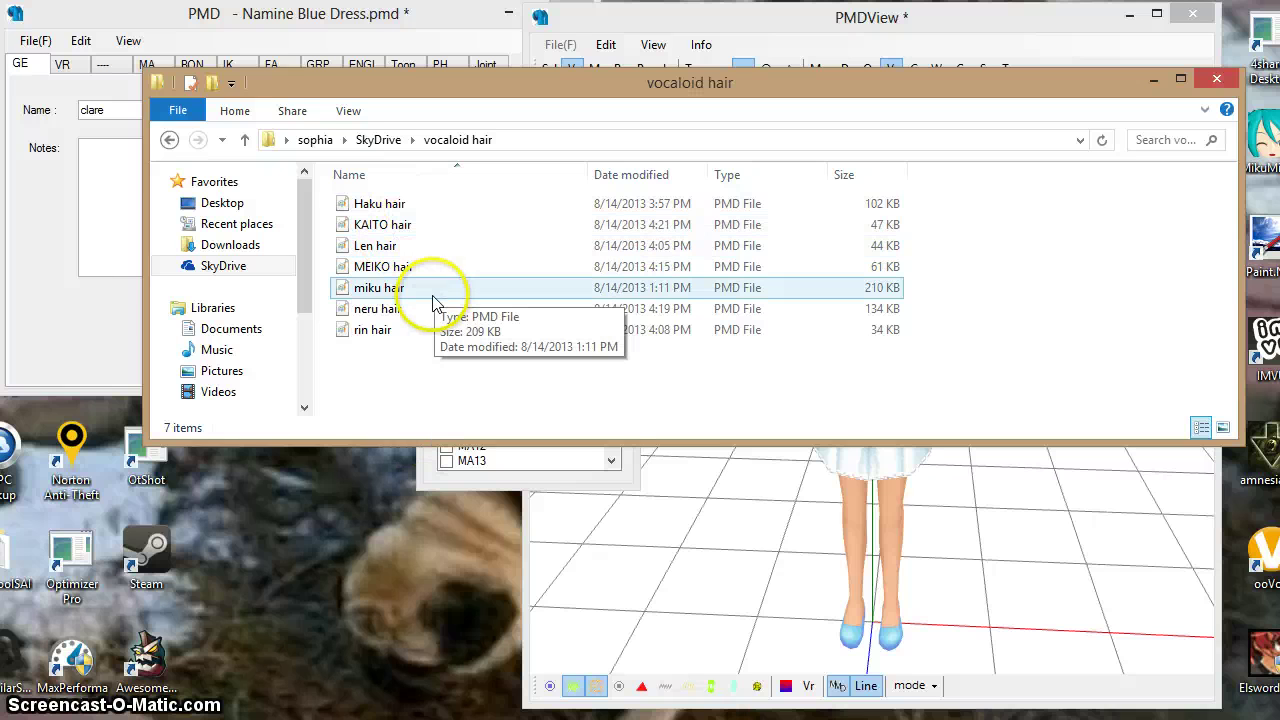
# Import the miku hair PMD file into the model with the Ad option, keeping the default model options
pyautogui.moveTo(429, 294); pyautogui.dragTo(120, 183)
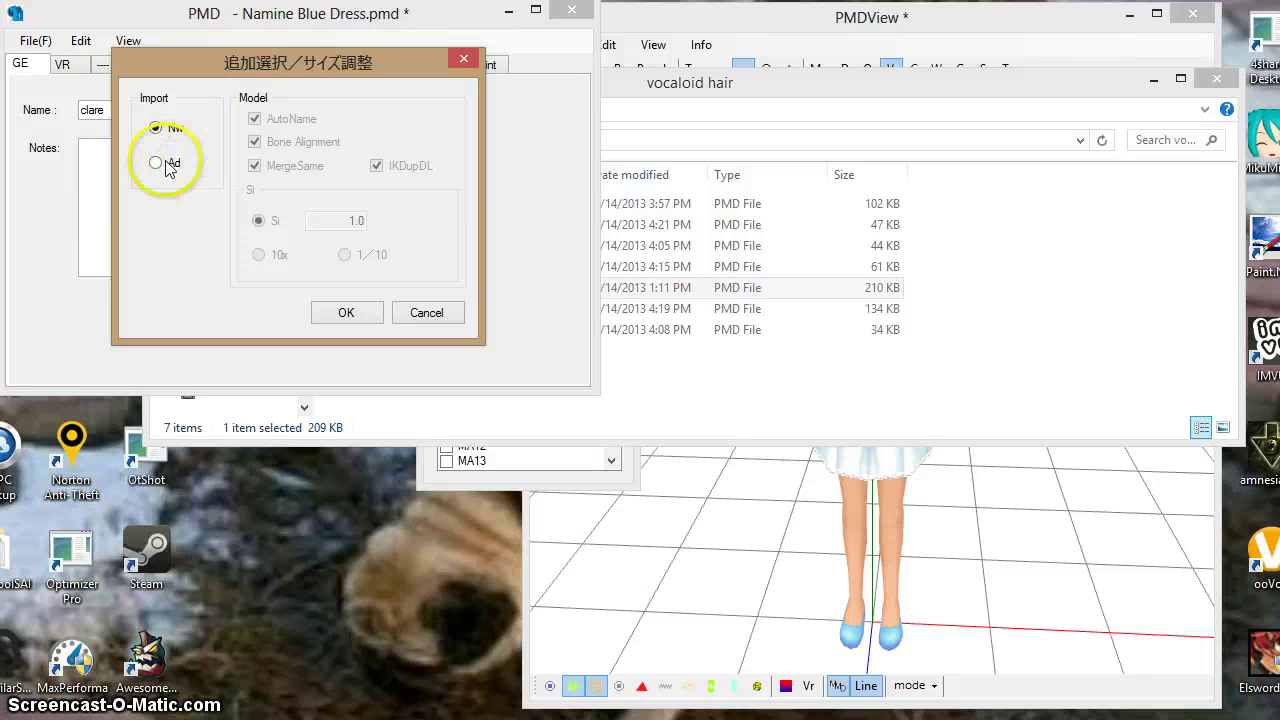
pyautogui.click(158, 163)
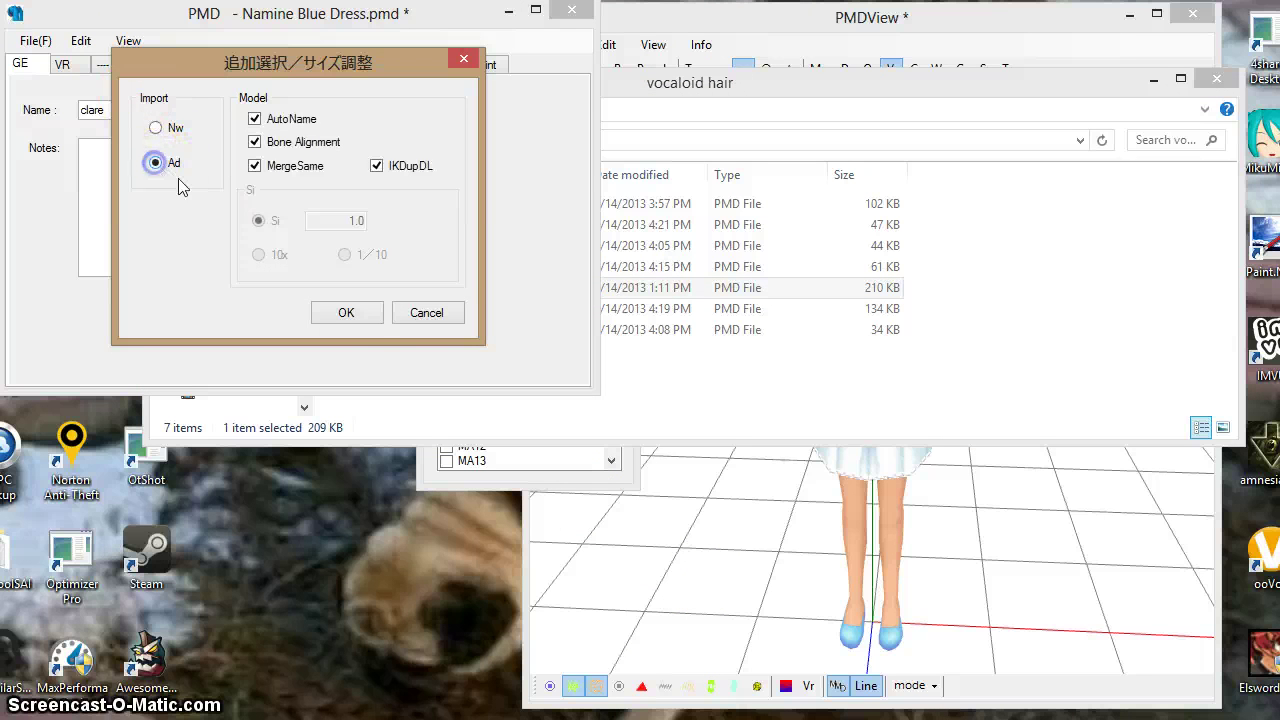
pyautogui.click(349, 313)
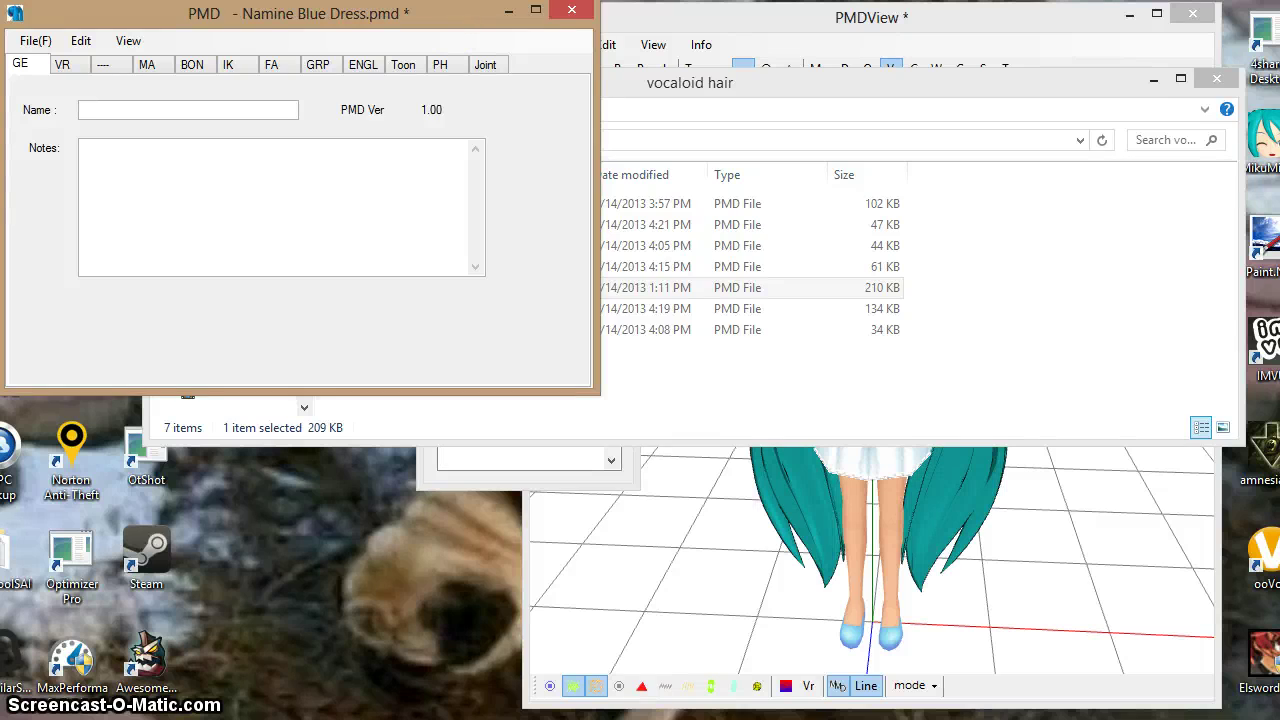
pyautogui.click(845, 82)
pyautogui.click(1153, 77)
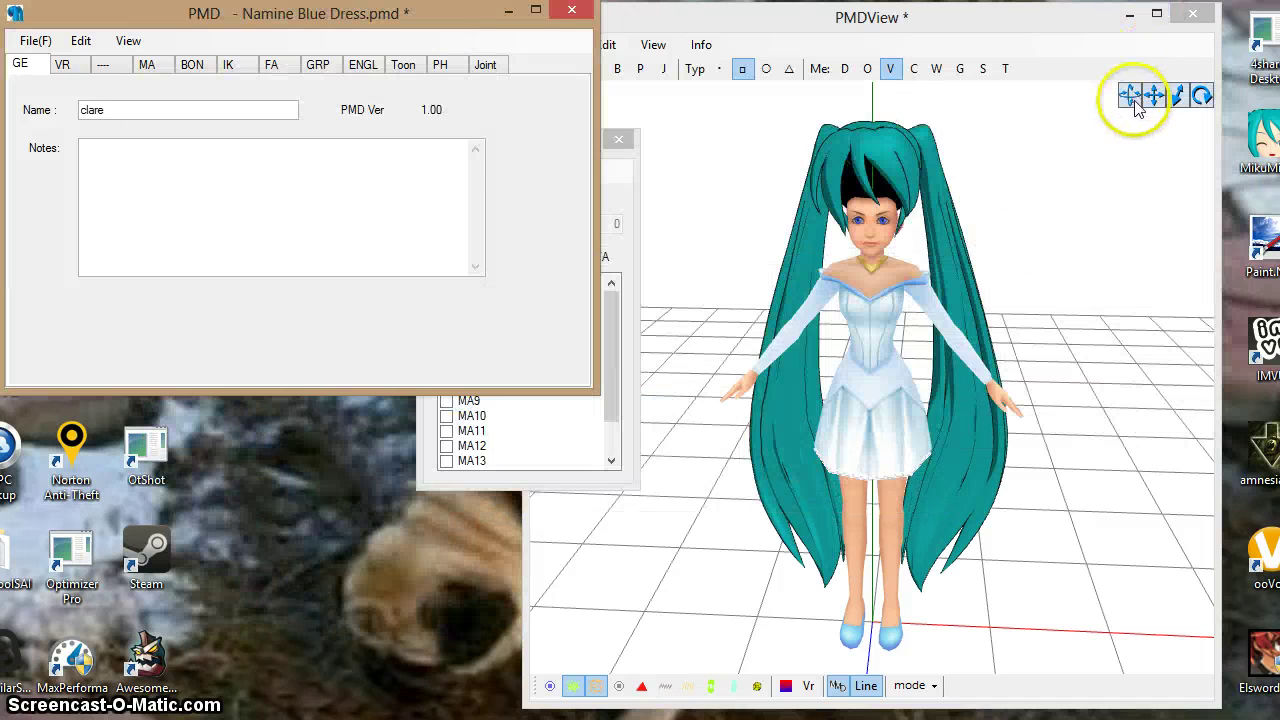
# Show only the vertices of the imported hair material, the last MA0 in the list, and select them all
pyautogui.moveTo(1131, 96)
pyautogui.mouseDown()
pyautogui.moveTo(1185, 96)
pyautogui.moveTo(1133, 105)
pyautogui.mouseUp()
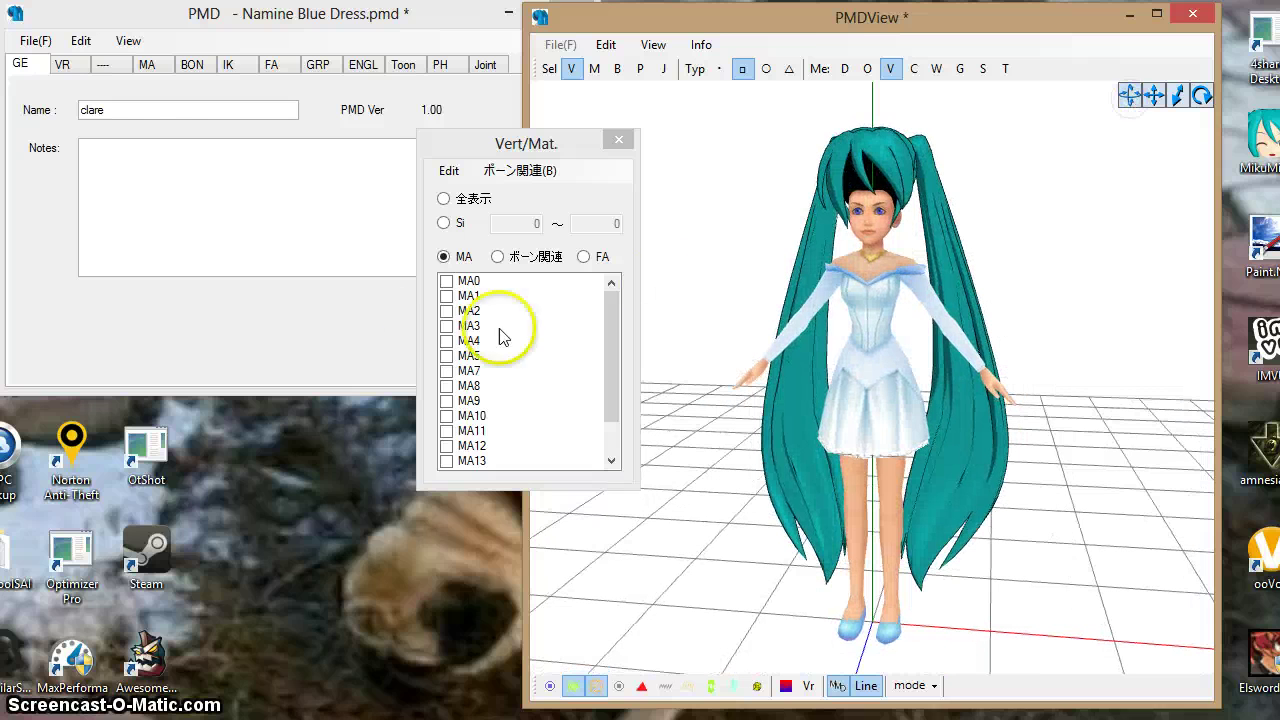
pyautogui.moveTo(611, 330); pyautogui.dragTo(606, 410)
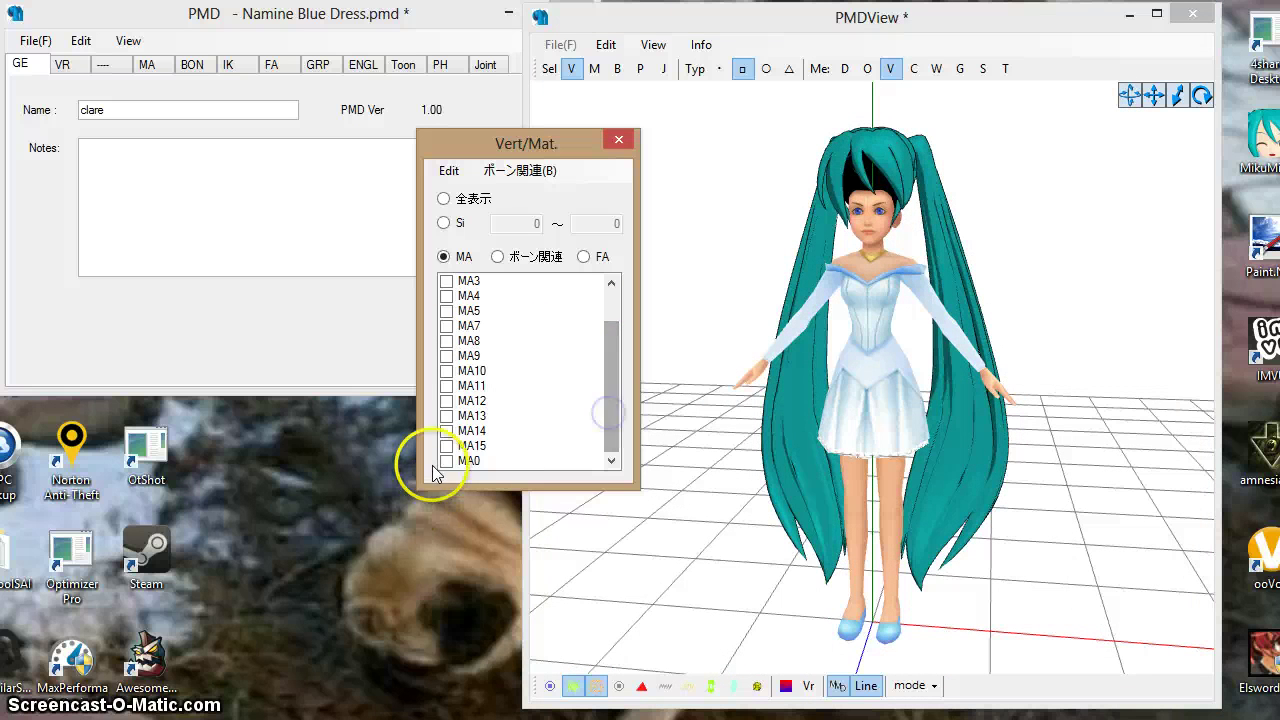
pyautogui.click(446, 461)
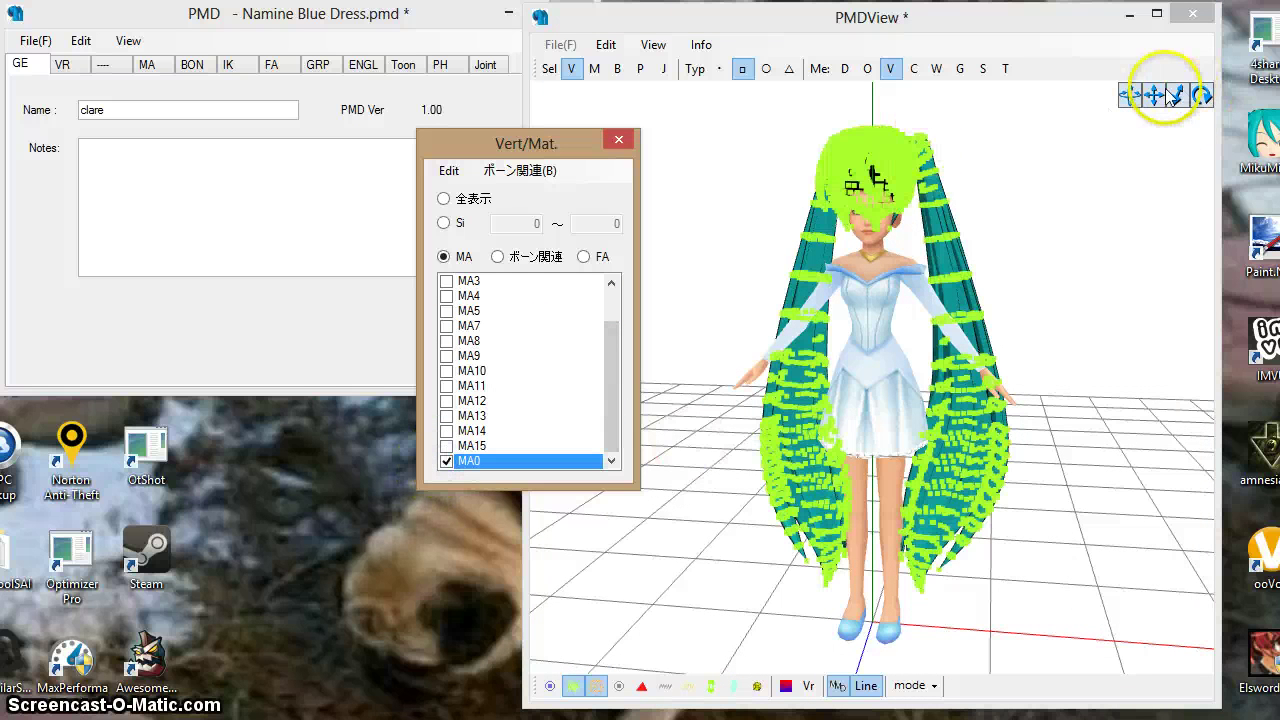
pyautogui.moveTo(1168, 95); pyautogui.dragTo(705, 615)
pyautogui.moveTo(1067, 104); pyautogui.dragTo(690, 668)
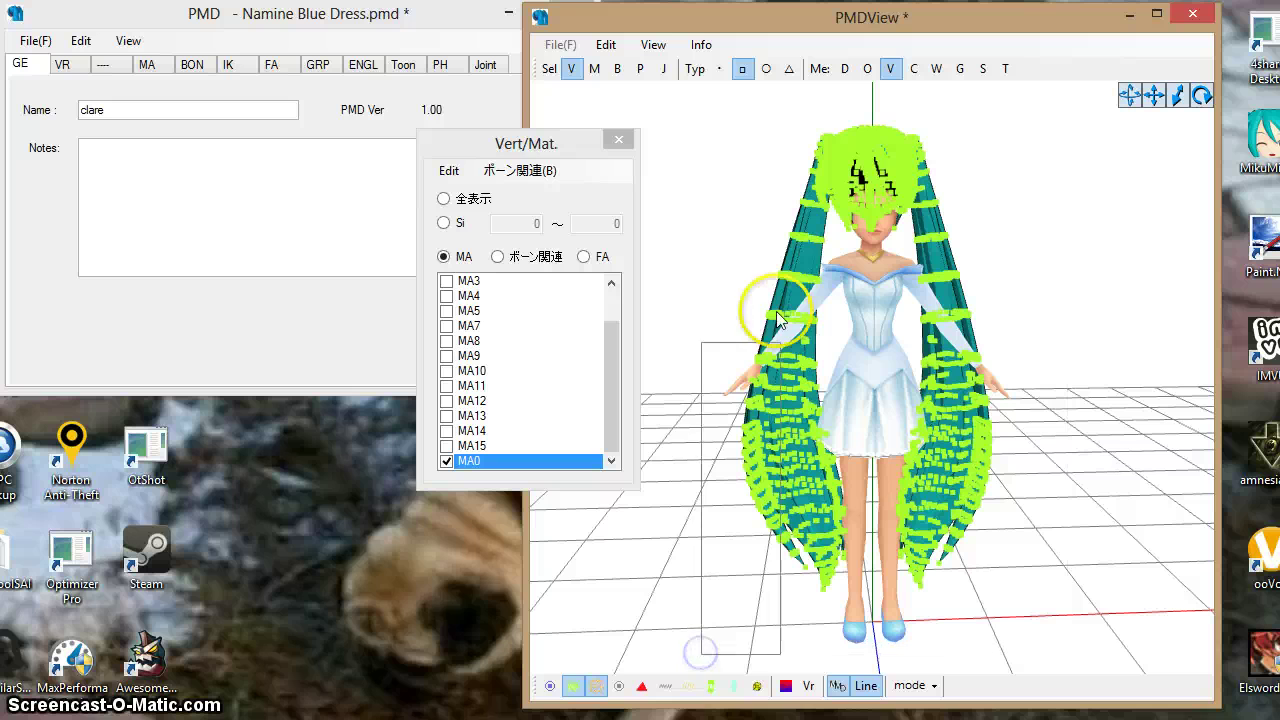
pyautogui.click(656, 167)
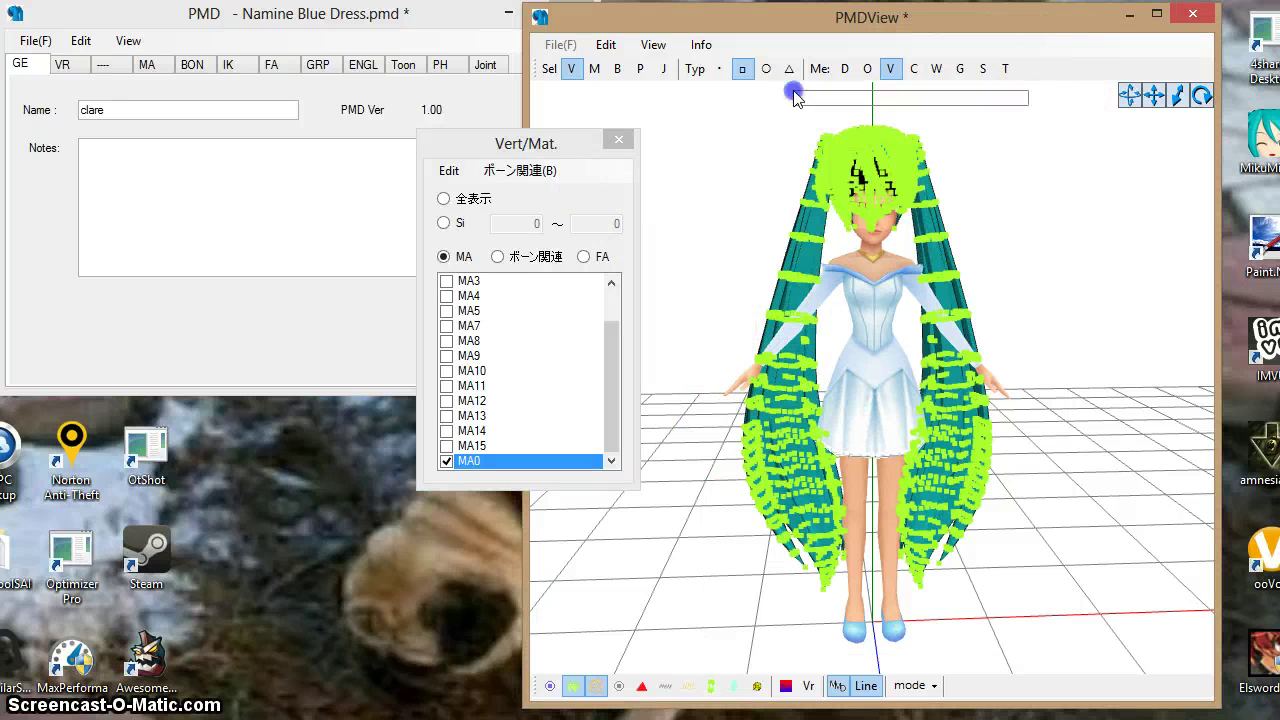
pyautogui.moveTo(793, 95); pyautogui.dragTo(690, 658)
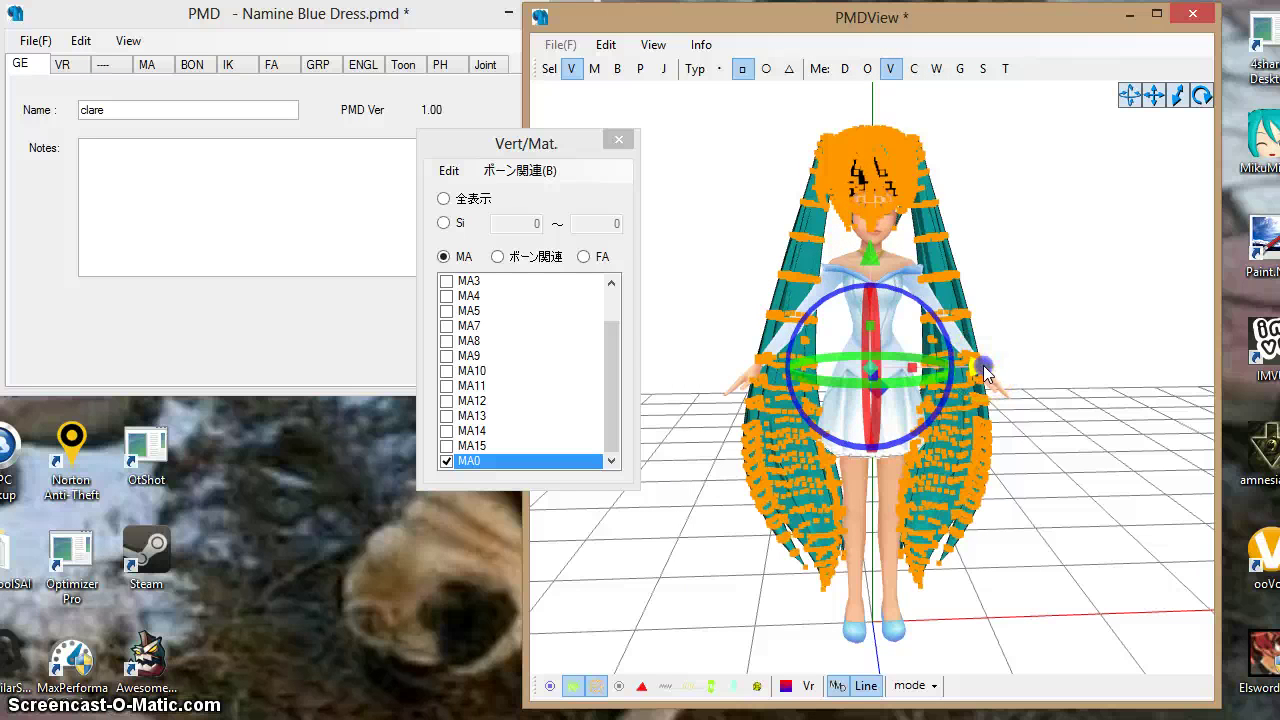
# Shift the selected hair slightly sideways and lower it onto the model's head
pyautogui.moveTo(985, 373)
pyautogui.mouseDown()
pyautogui.moveTo(962, 375)
pyautogui.moveTo(983, 380)
pyautogui.mouseUp()
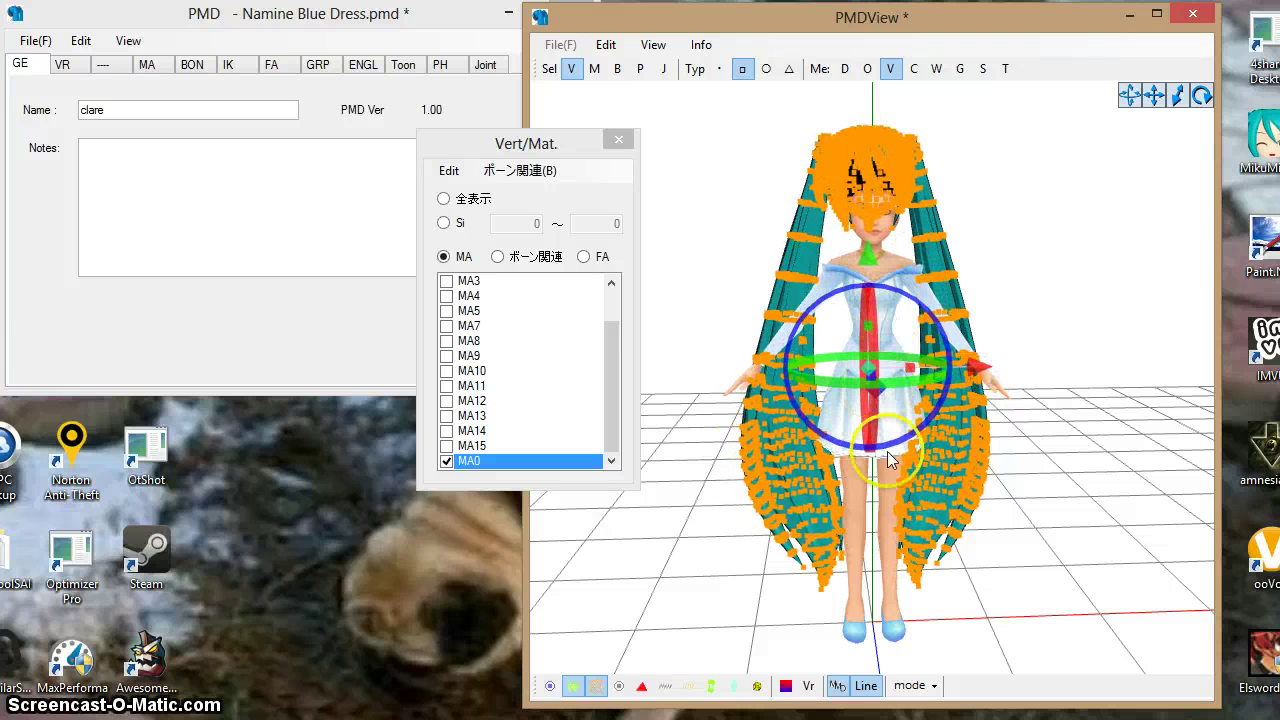
pyautogui.moveTo(1123, 94); pyautogui.dragTo(1125, 93)
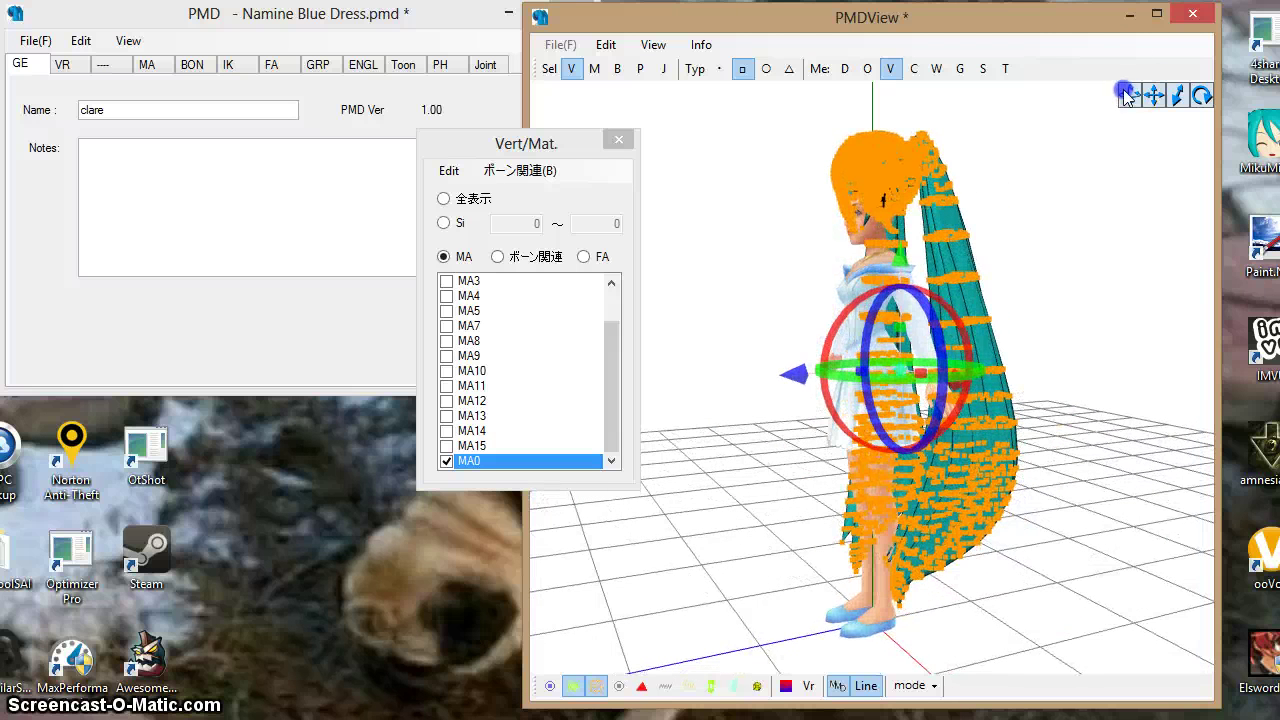
pyautogui.moveTo(791, 383)
pyautogui.mouseDown()
pyautogui.moveTo(782, 378)
pyautogui.moveTo(789, 388)
pyautogui.mouseUp()
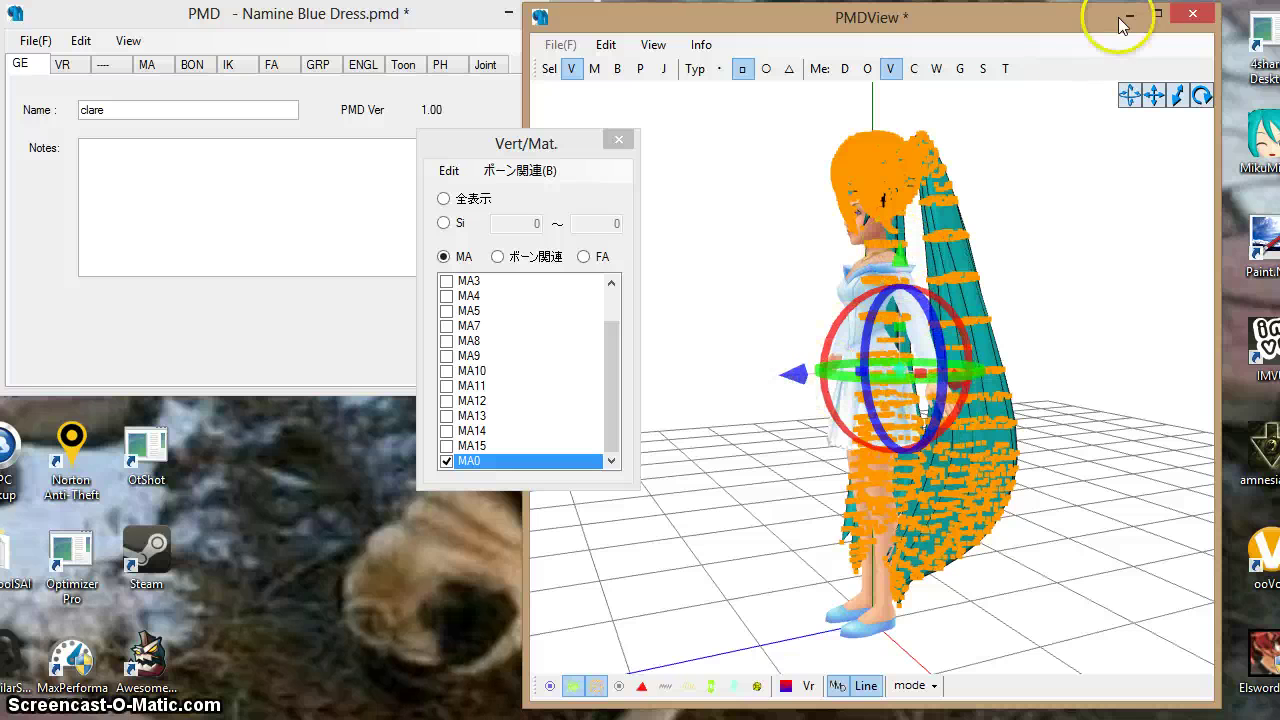
pyautogui.moveTo(1128, 95); pyautogui.dragTo(766, 300)
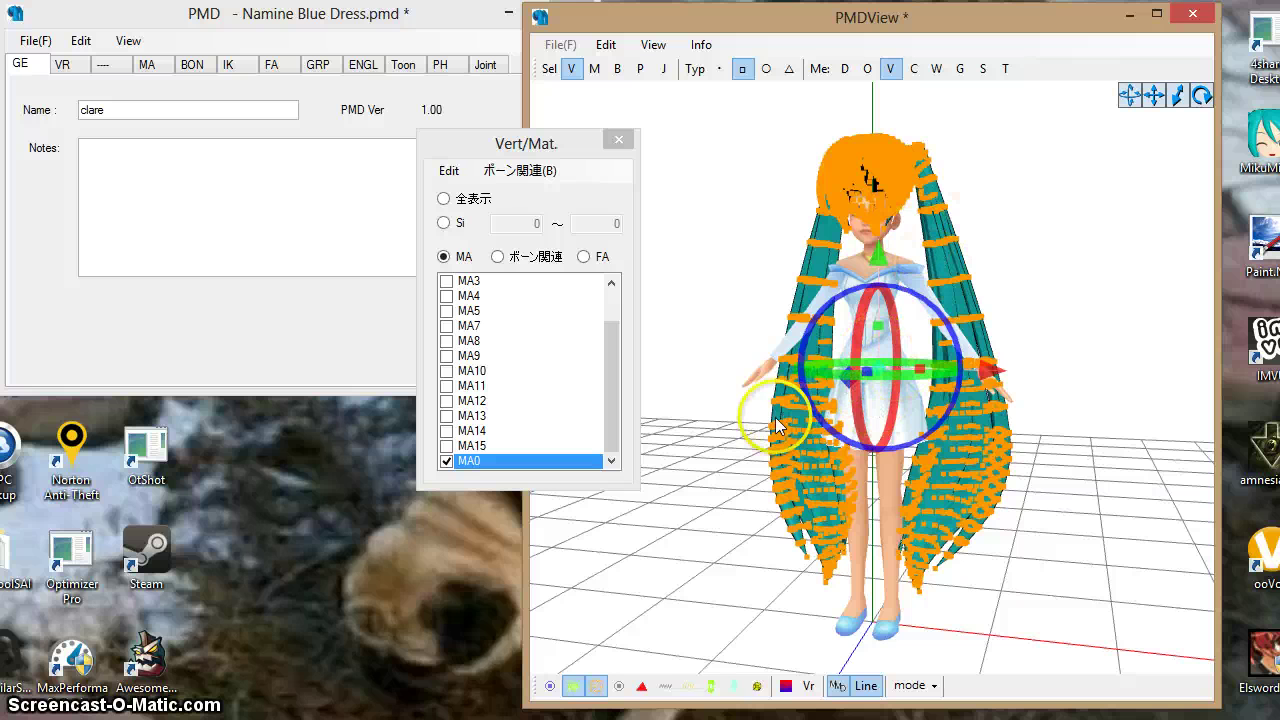
pyautogui.moveTo(1128, 95); pyautogui.dragTo(1130, 108)
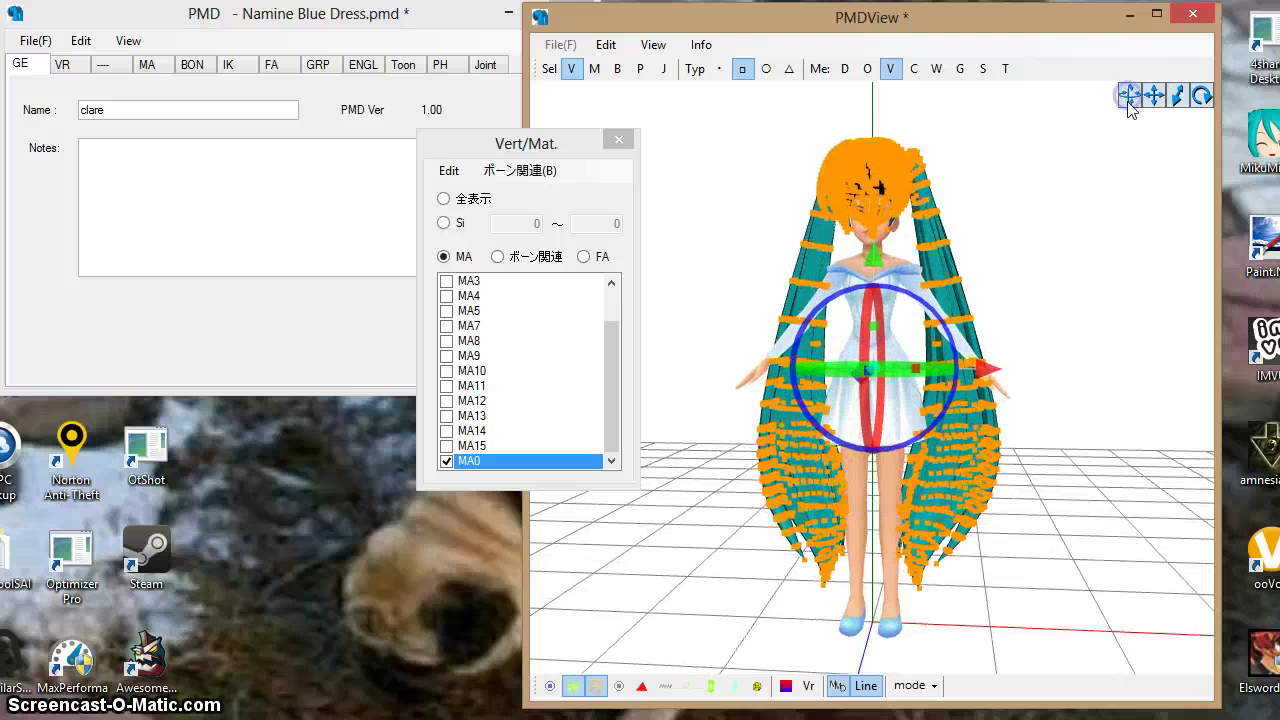
pyautogui.moveTo(875, 257); pyautogui.dragTo(965, 322, button='right')
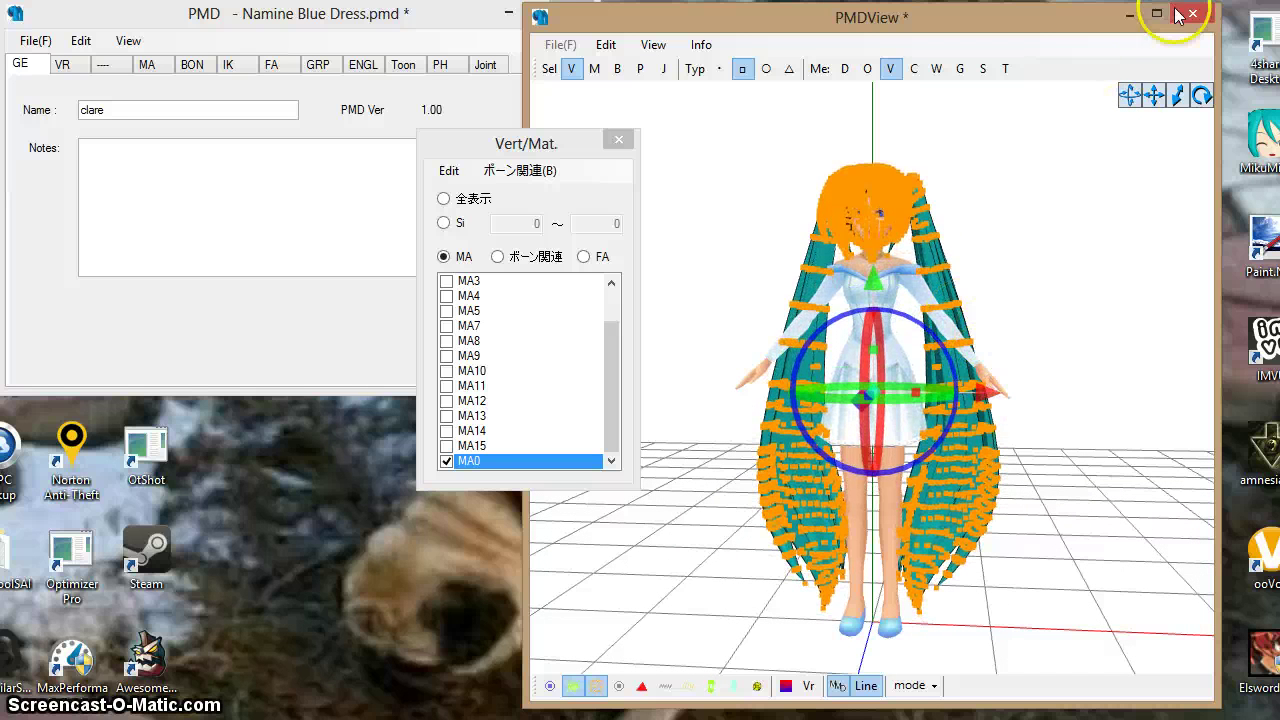
# Nudge the selected hair slightly sideways into line with the head and scale it down along Y and X
pyautogui.moveTo(1128, 87); pyautogui.dragTo(1128, 95)
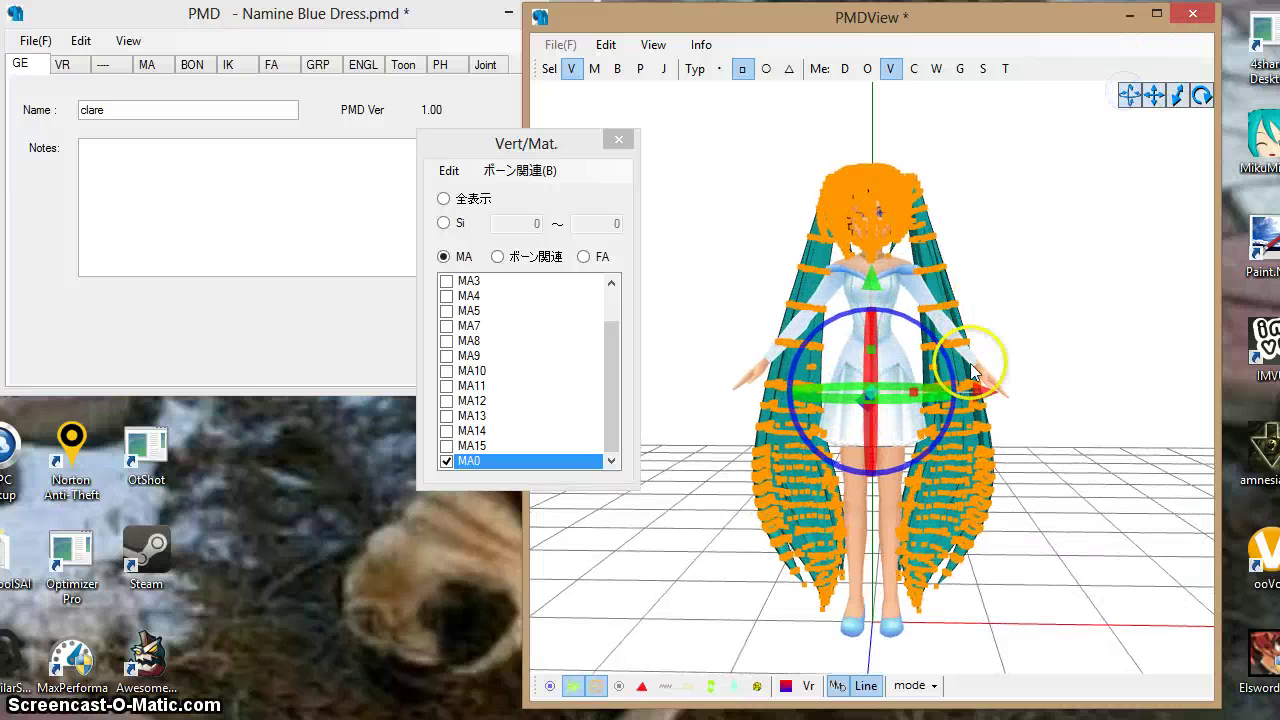
pyautogui.moveTo(986, 386); pyautogui.dragTo(895, 390)
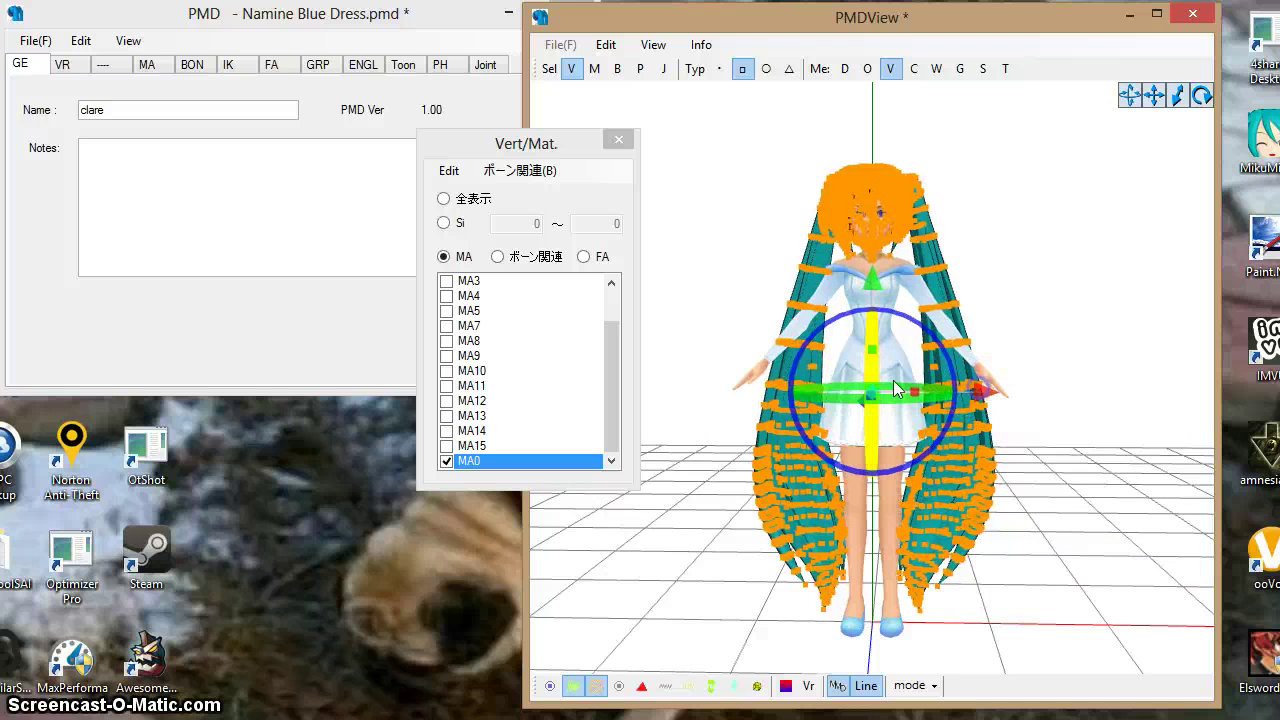
pyautogui.click(913, 68)
pyautogui.moveTo(437, 360); pyautogui.dragTo(469, 155)
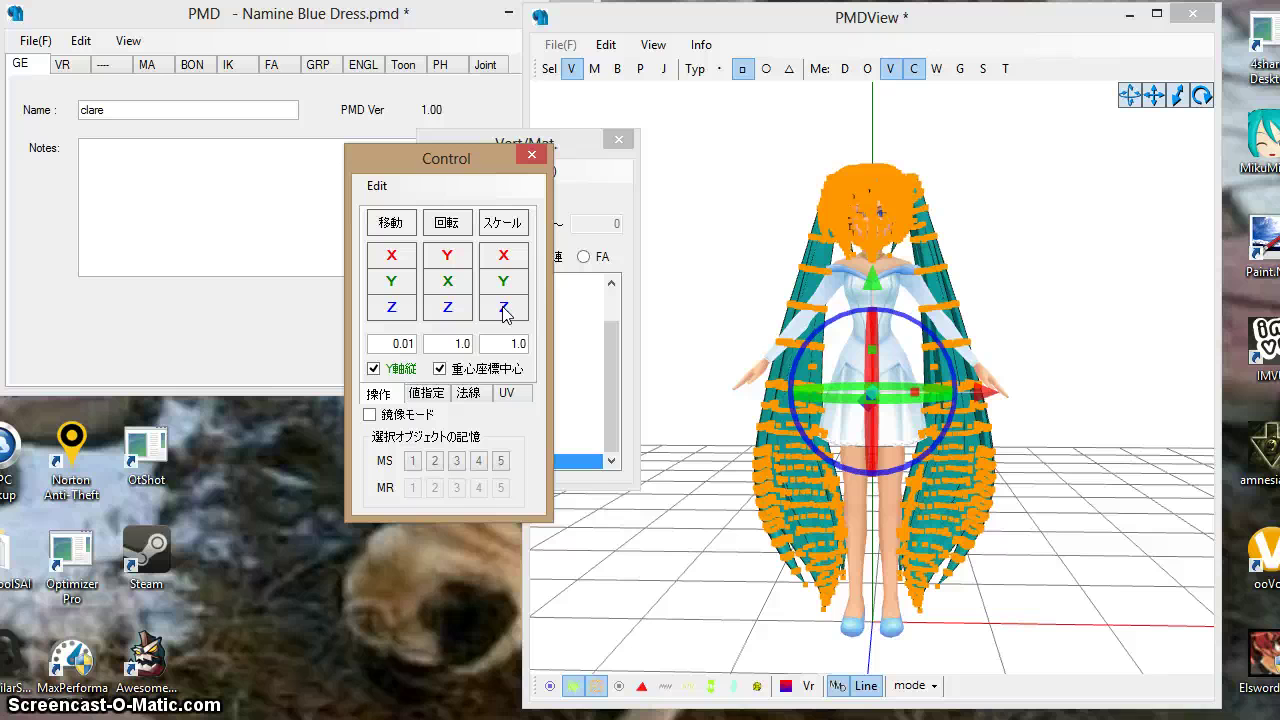
pyautogui.moveTo(1128, 95)
pyautogui.mouseDown()
pyautogui.moveTo(1178, 97)
pyautogui.moveTo(1148, 97)
pyautogui.mouseUp()
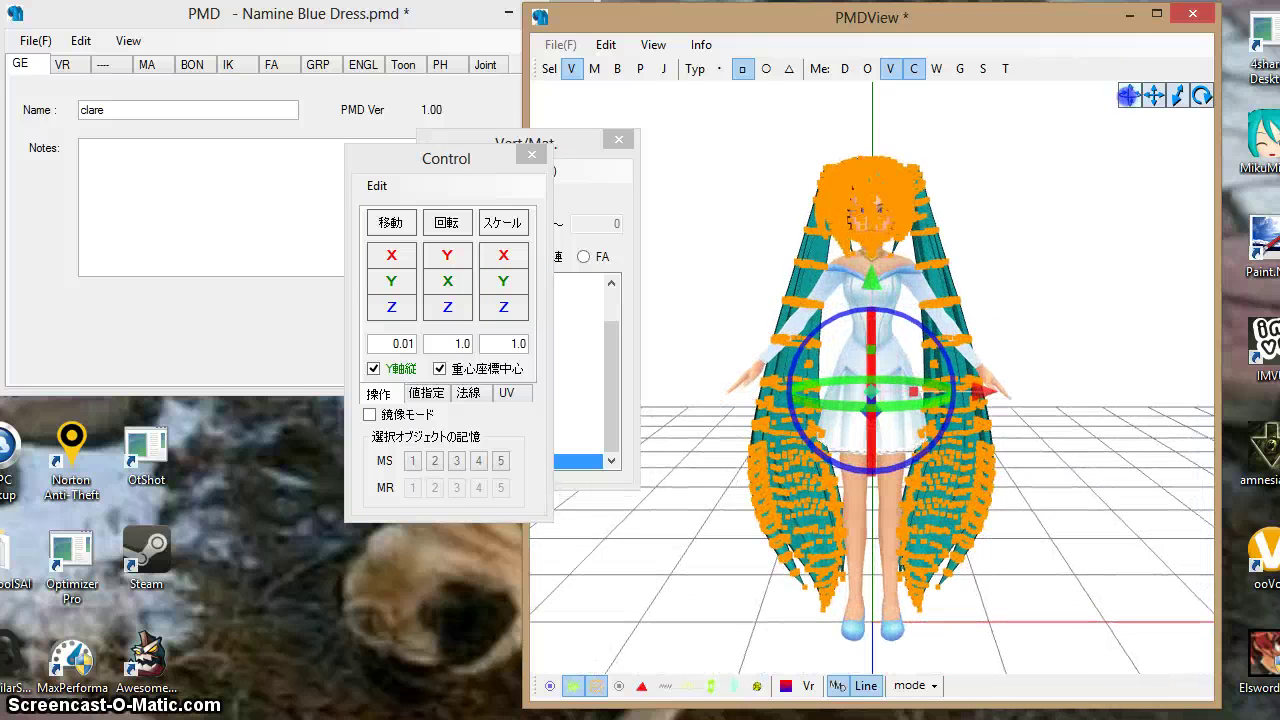
pyautogui.click(504, 281)
pyautogui.moveTo(506, 281); pyautogui.dragTo(505, 281)
pyautogui.moveTo(503, 281); pyautogui.dragTo(504, 256)
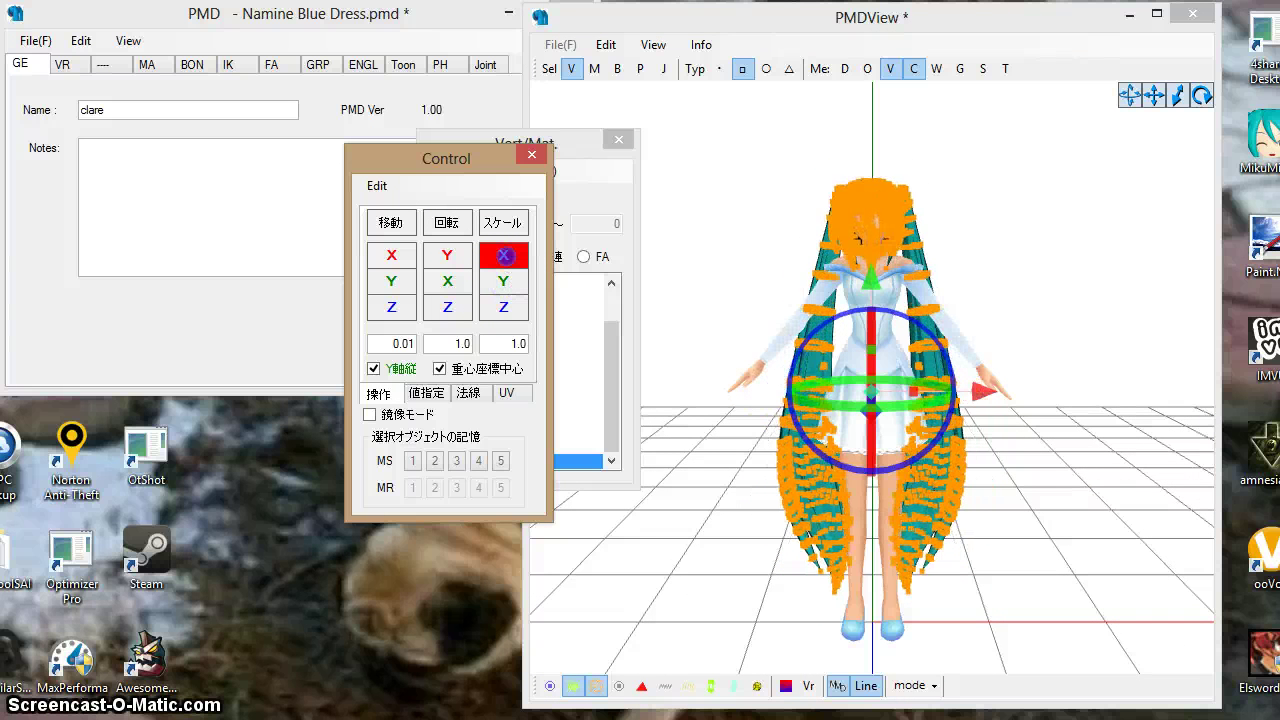
pyautogui.click(874, 280)
pyautogui.click(732, 283)
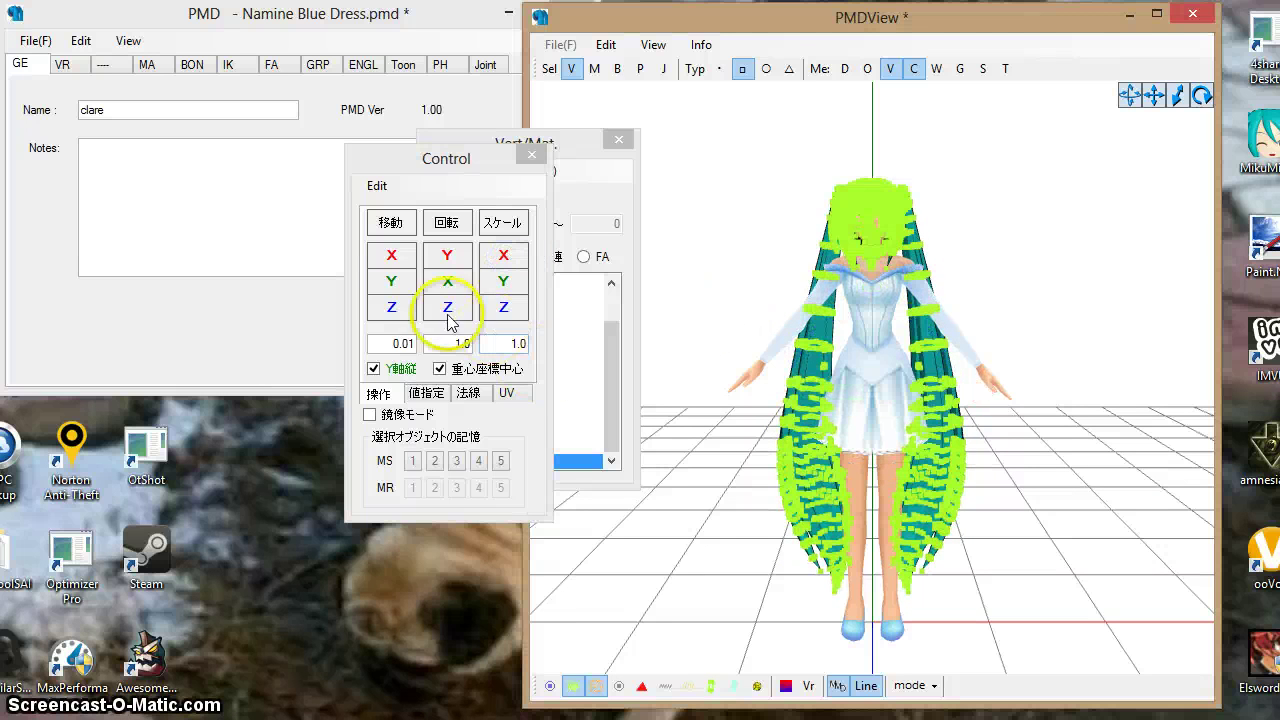
# Check the scaled hair's fit from an angle with the MA0 vertices hidden, and show those vertices again
pyautogui.click(577, 309)
pyautogui.click(526, 468)
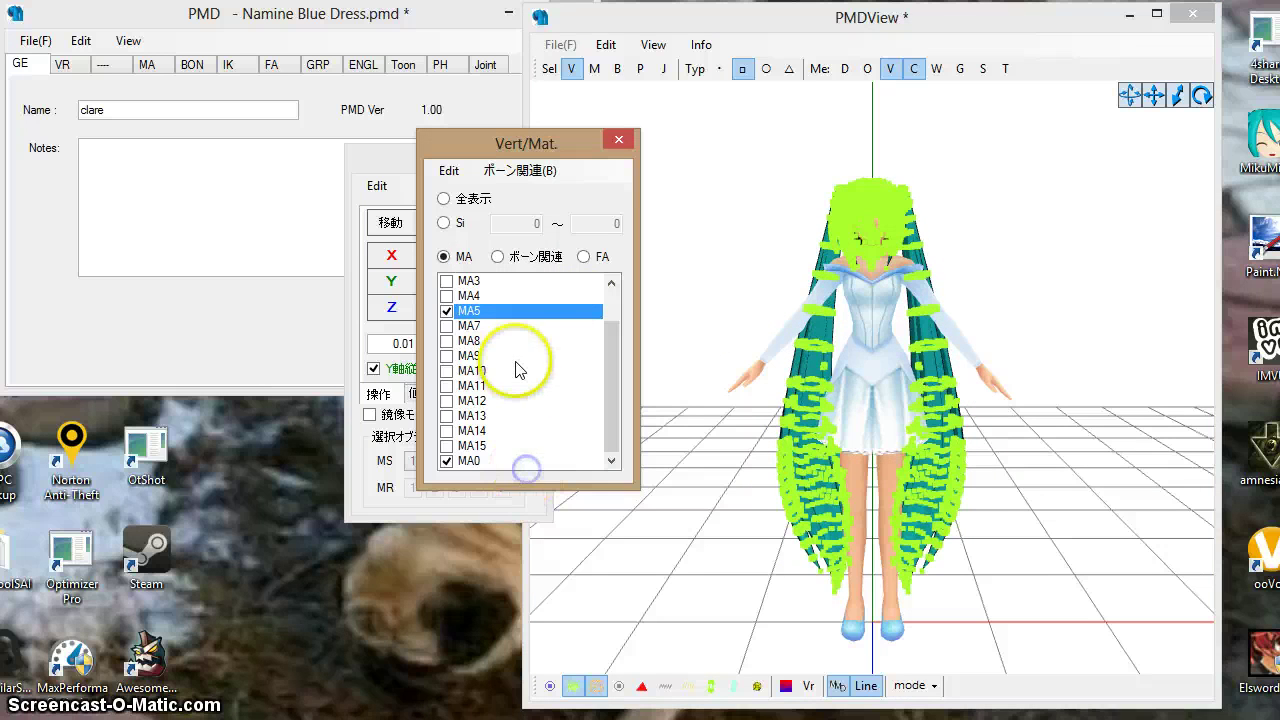
pyautogui.click(470, 461)
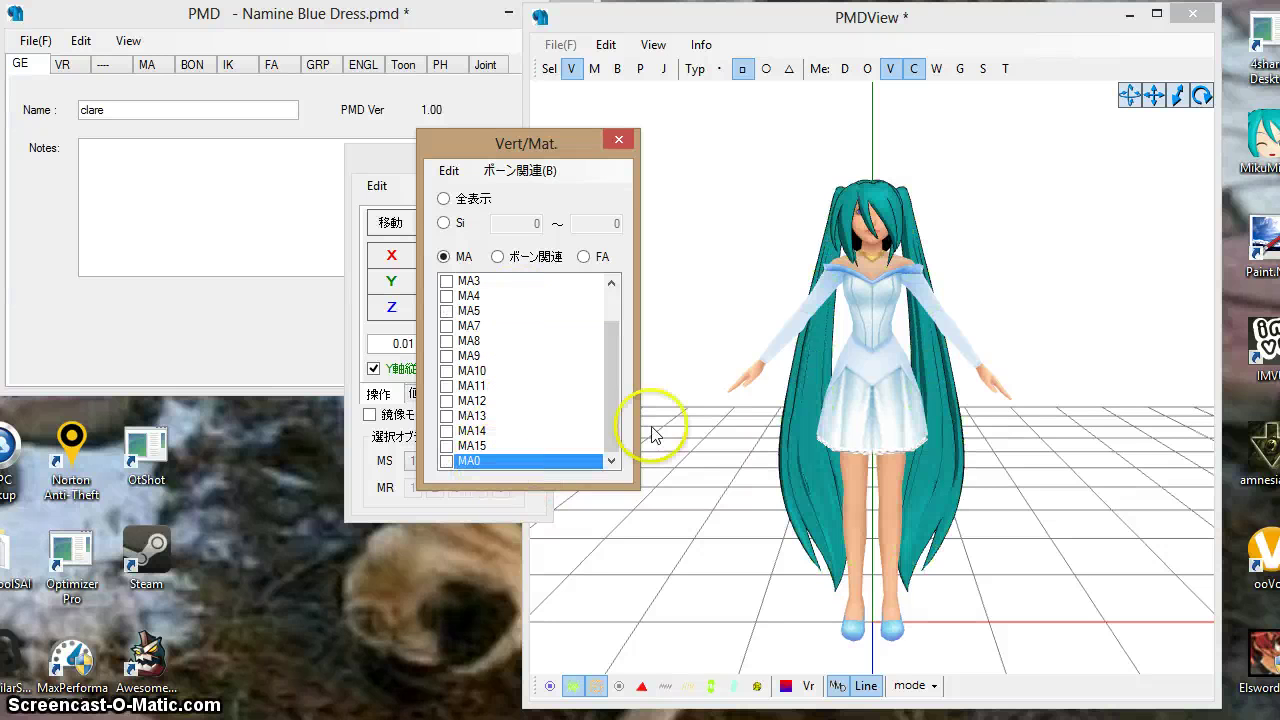
pyautogui.moveTo(1120, 85)
pyautogui.mouseDown()
pyautogui.moveTo(1110, 108)
pyautogui.moveTo(1105, 91)
pyautogui.moveTo(1120, 93)
pyautogui.mouseUp()
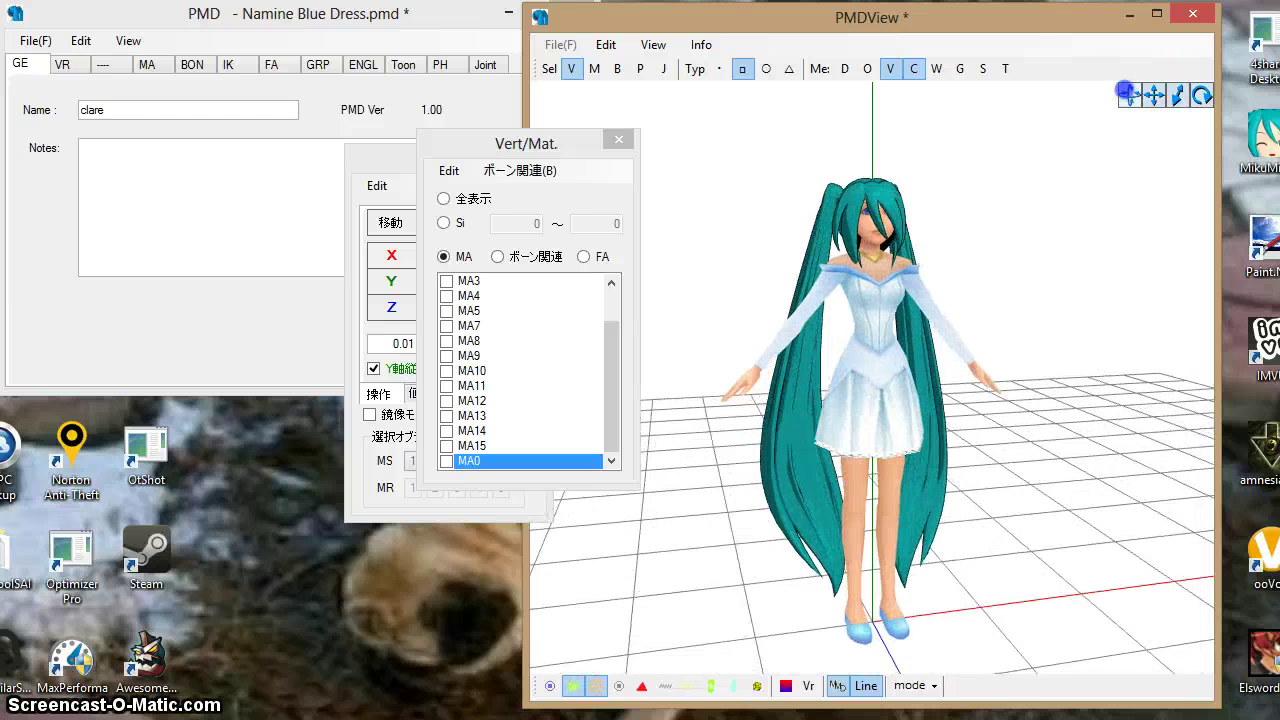
pyautogui.click(470, 461)
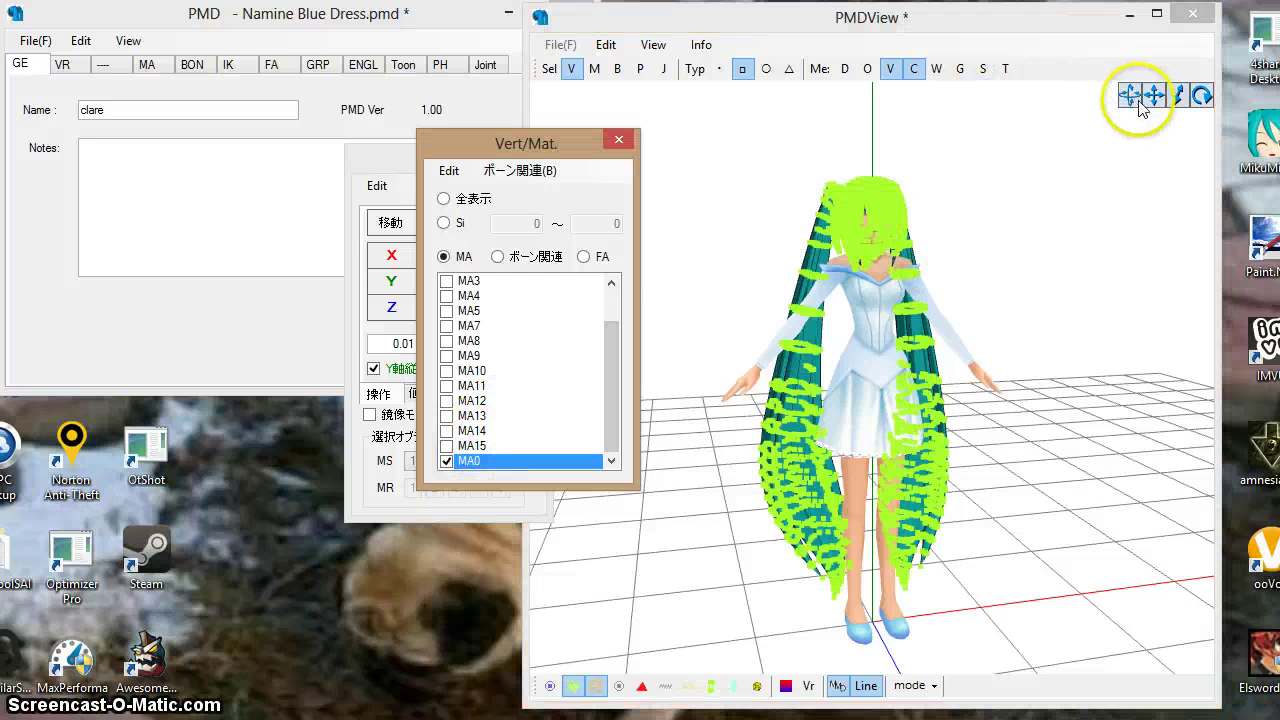
pyautogui.moveTo(1178, 100); pyautogui.dragTo(1178, 55)
pyautogui.moveTo(1156, 98); pyautogui.dragTo(820, 178)
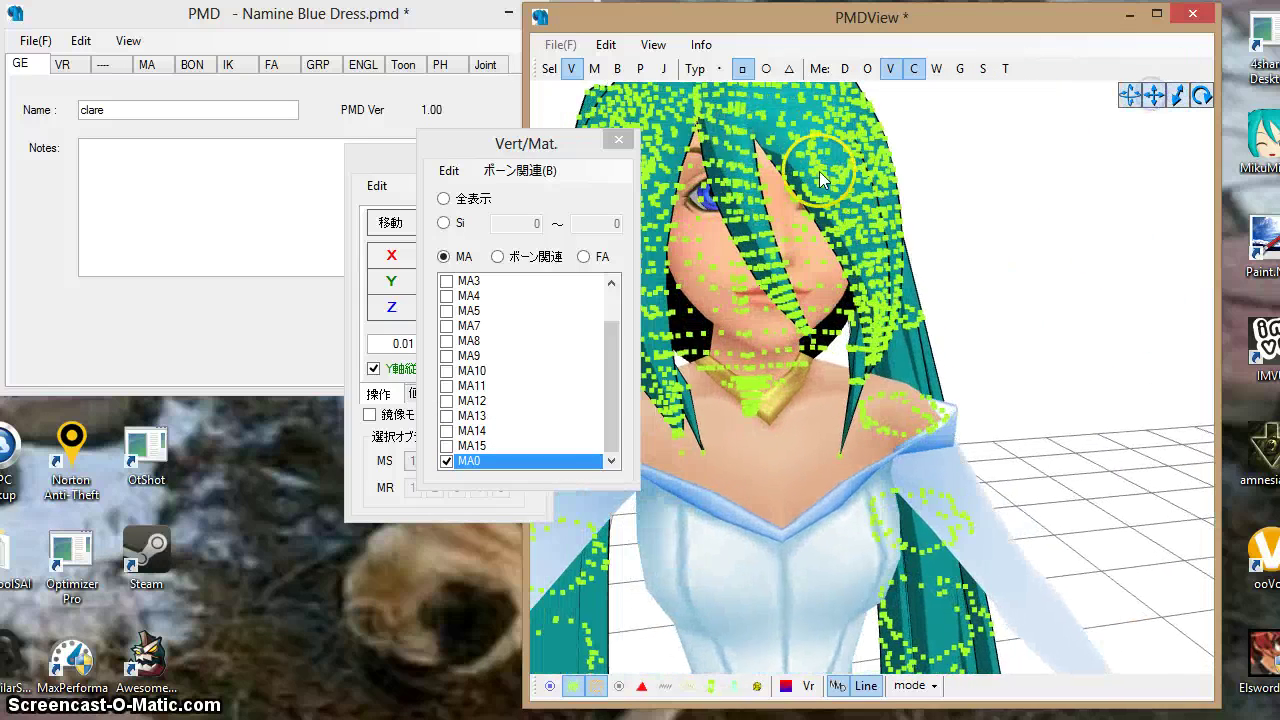
pyautogui.moveTo(700, 125); pyautogui.dragTo(797, 298)
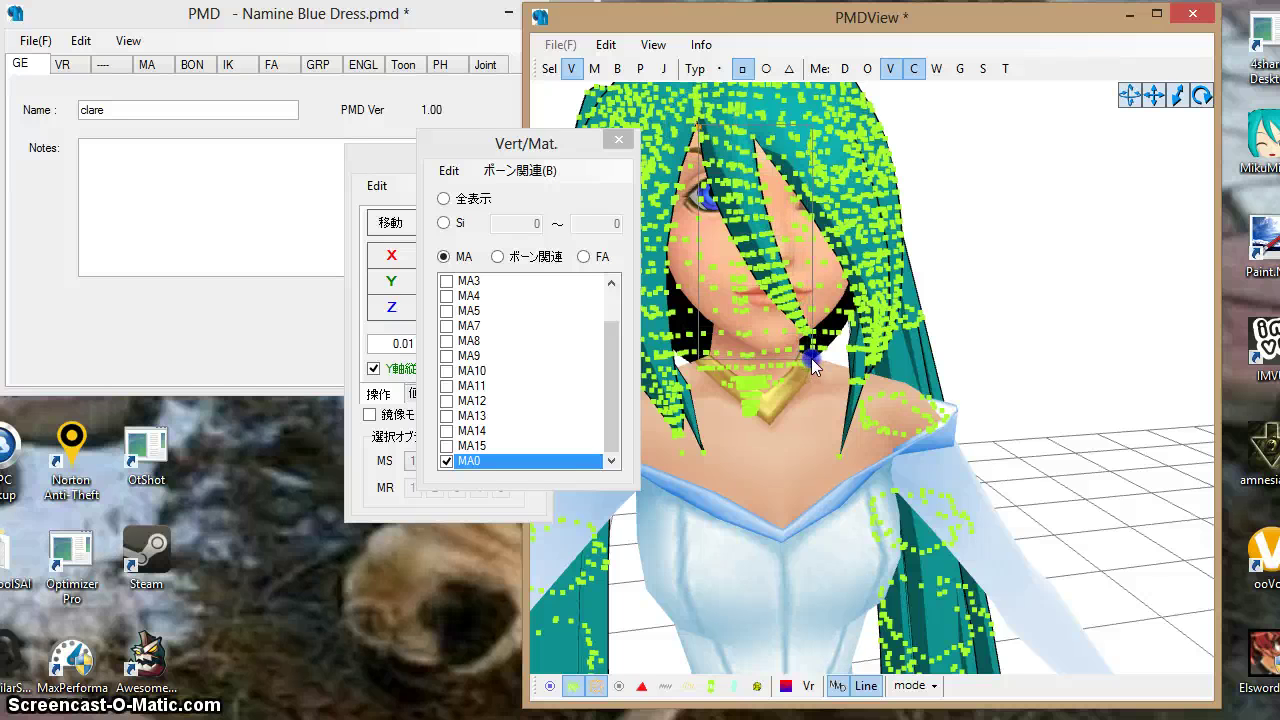
pyautogui.moveTo(813, 366); pyautogui.dragTo(826, 386)
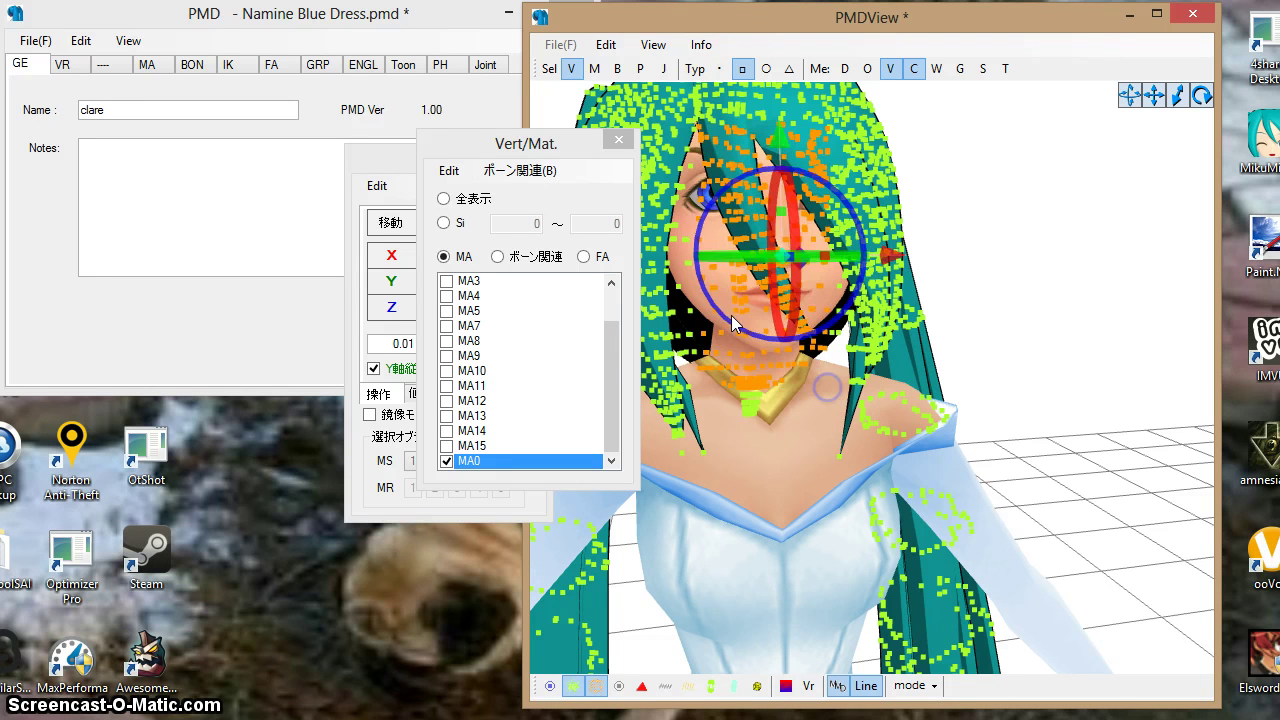
pyautogui.click(733, 476)
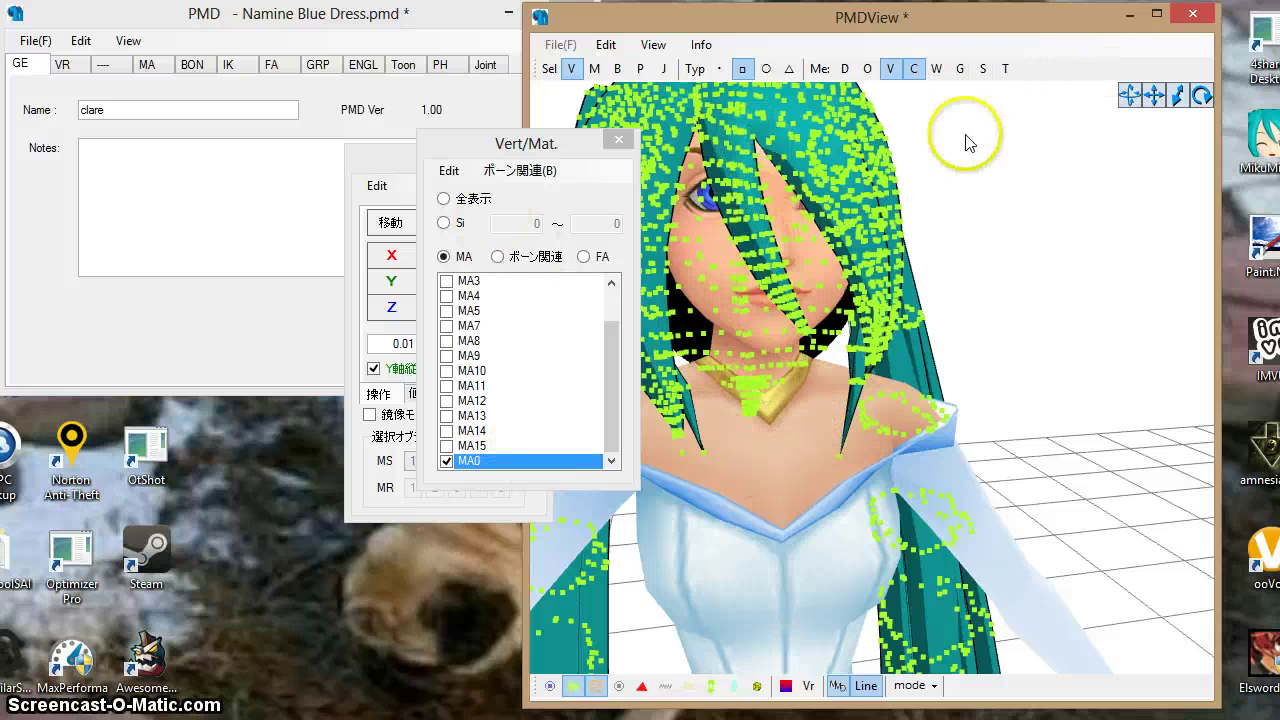
# Select all the hair vertices, shrink the hair along Y, and nudge it sideways and up onto the head
pyautogui.click(1177, 95)
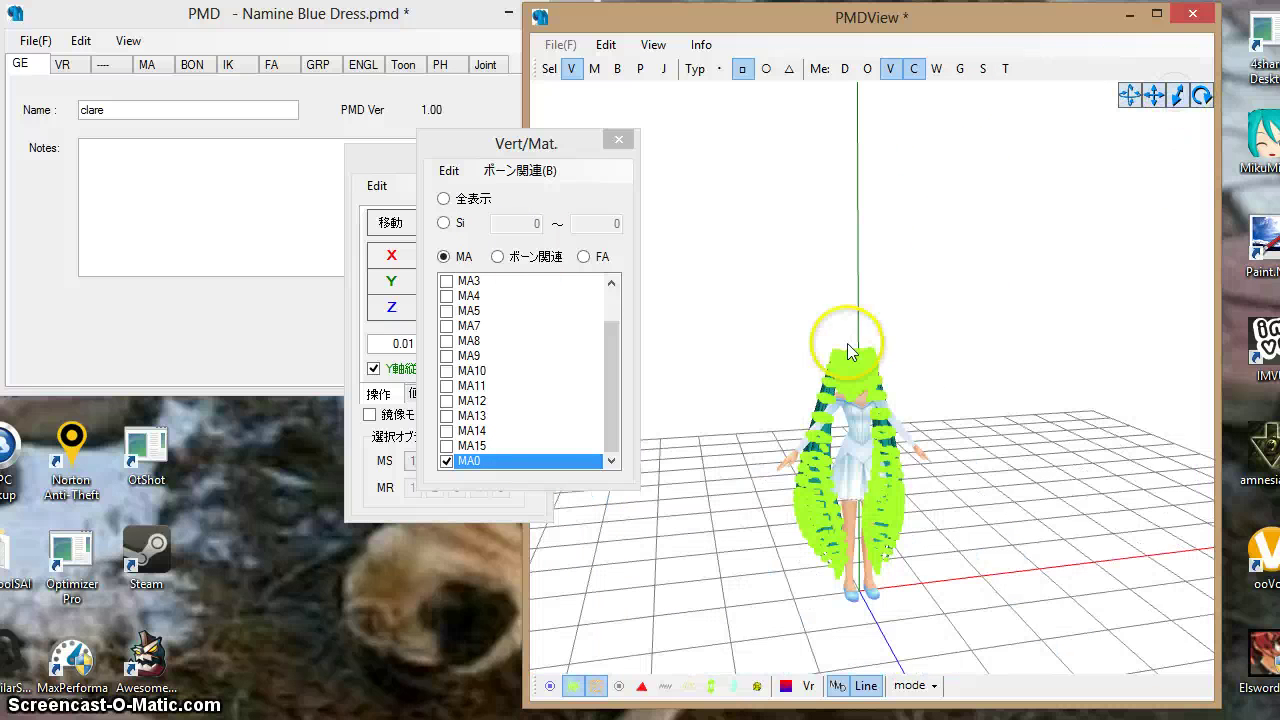
pyautogui.moveTo(753, 380); pyautogui.dragTo(728, 655)
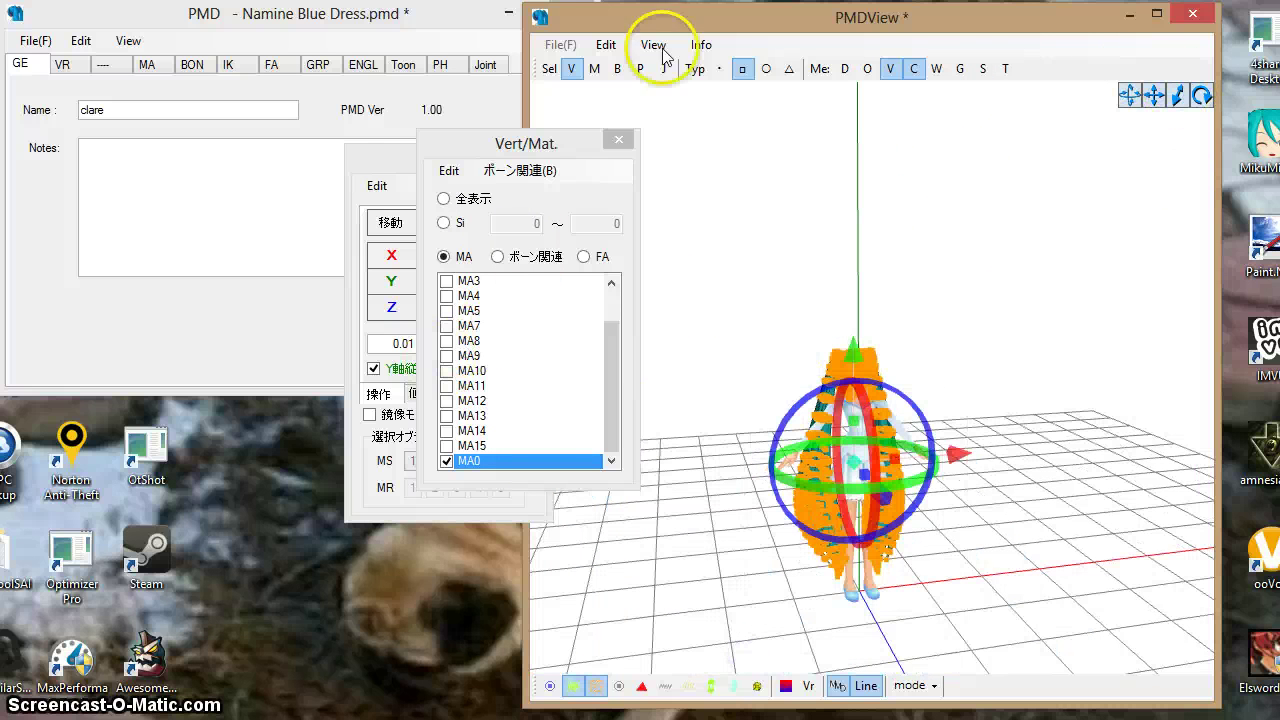
pyautogui.click(386, 157)
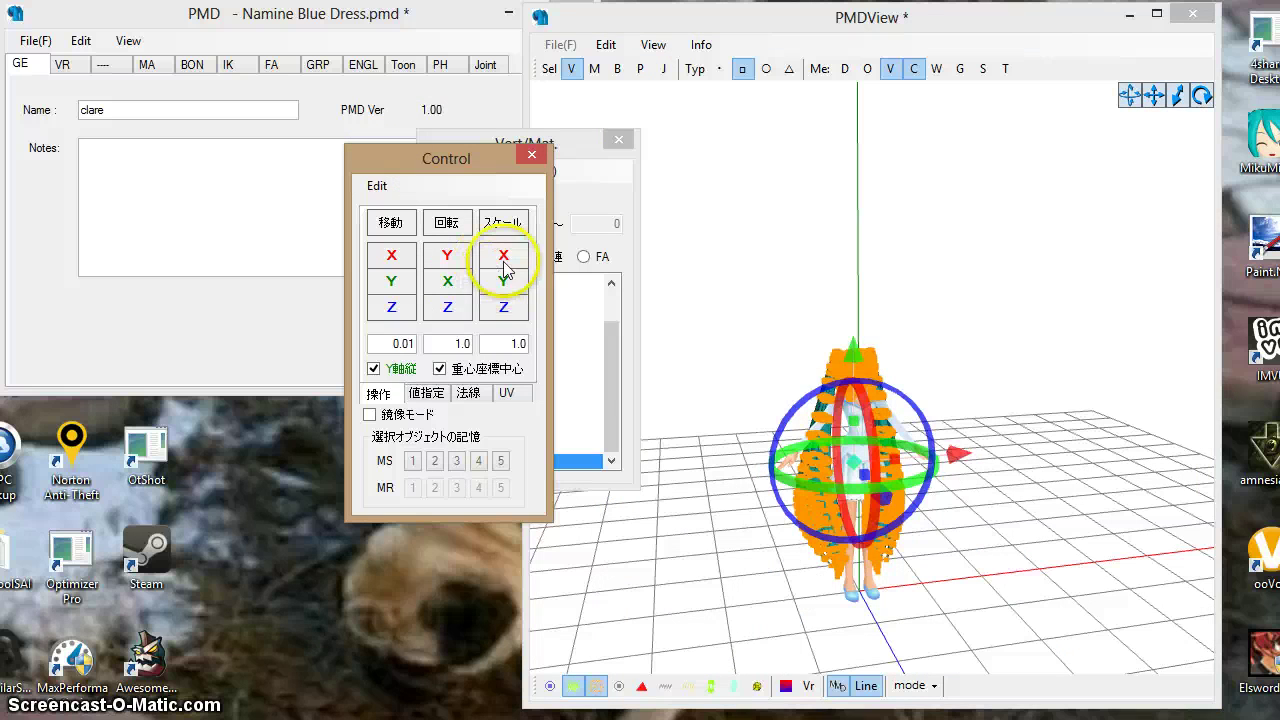
pyautogui.click(504, 281)
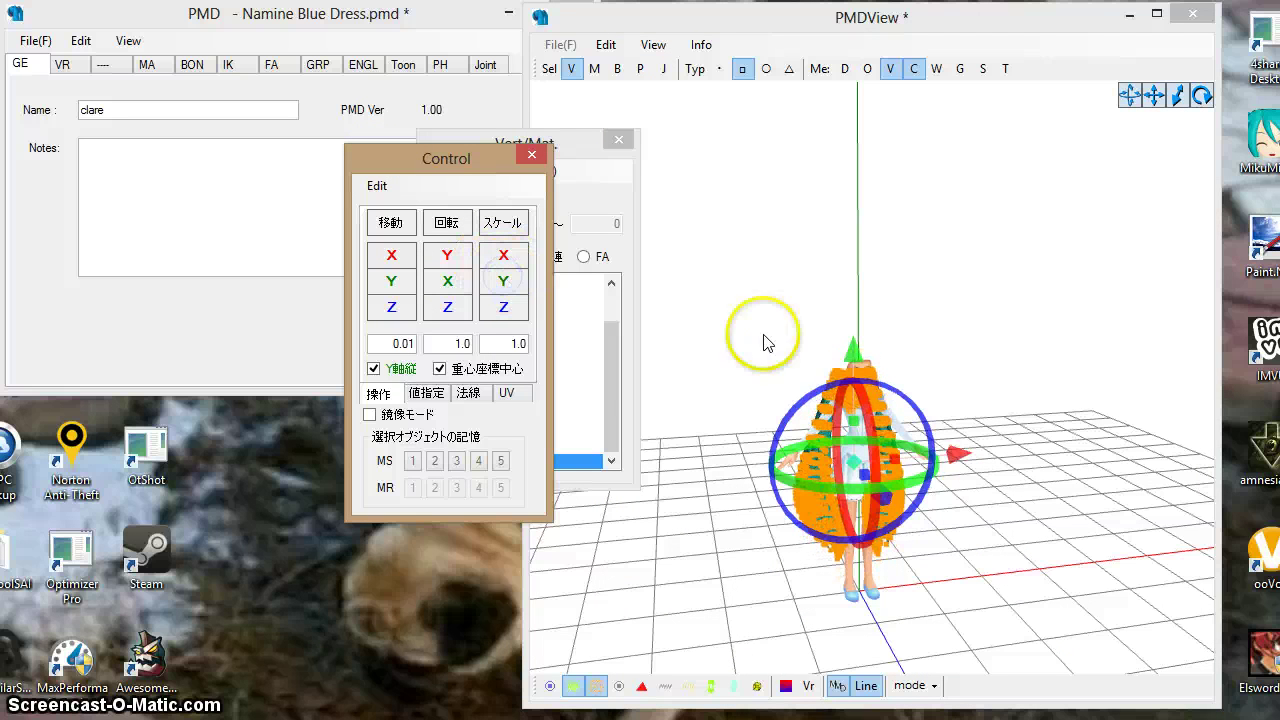
pyautogui.moveTo(952, 460); pyautogui.dragTo(960, 451)
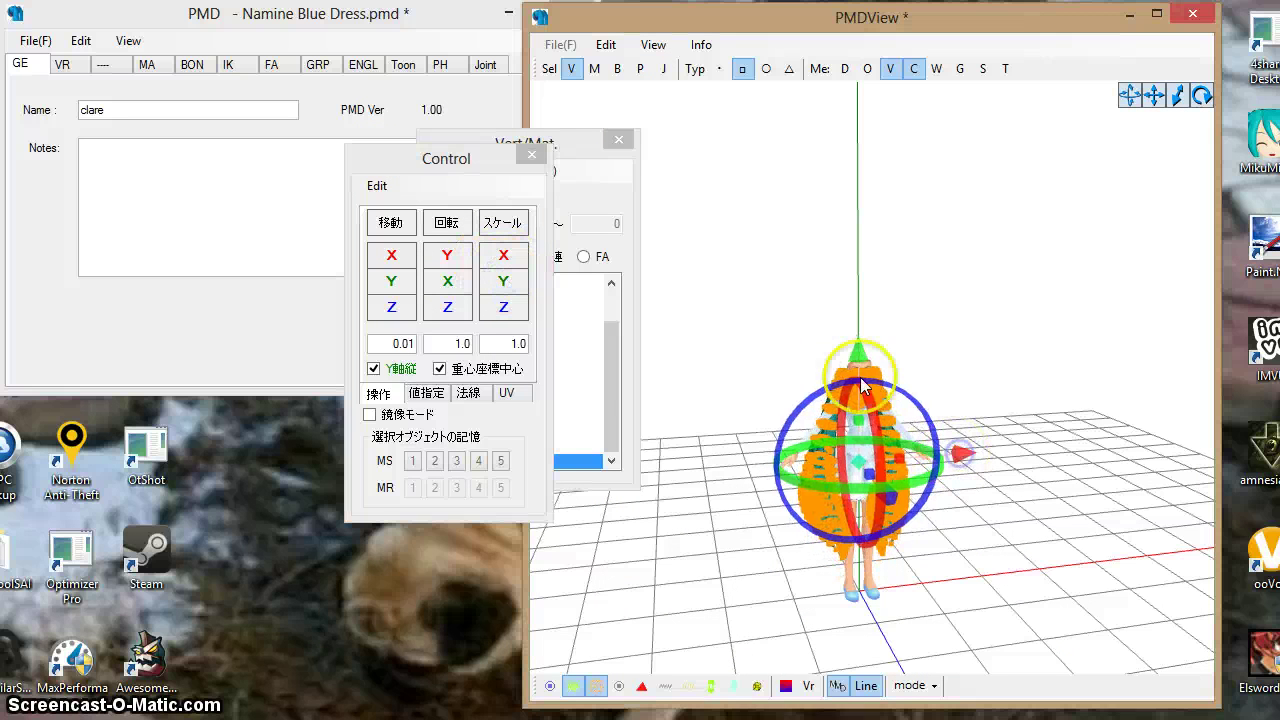
pyautogui.click(772, 348)
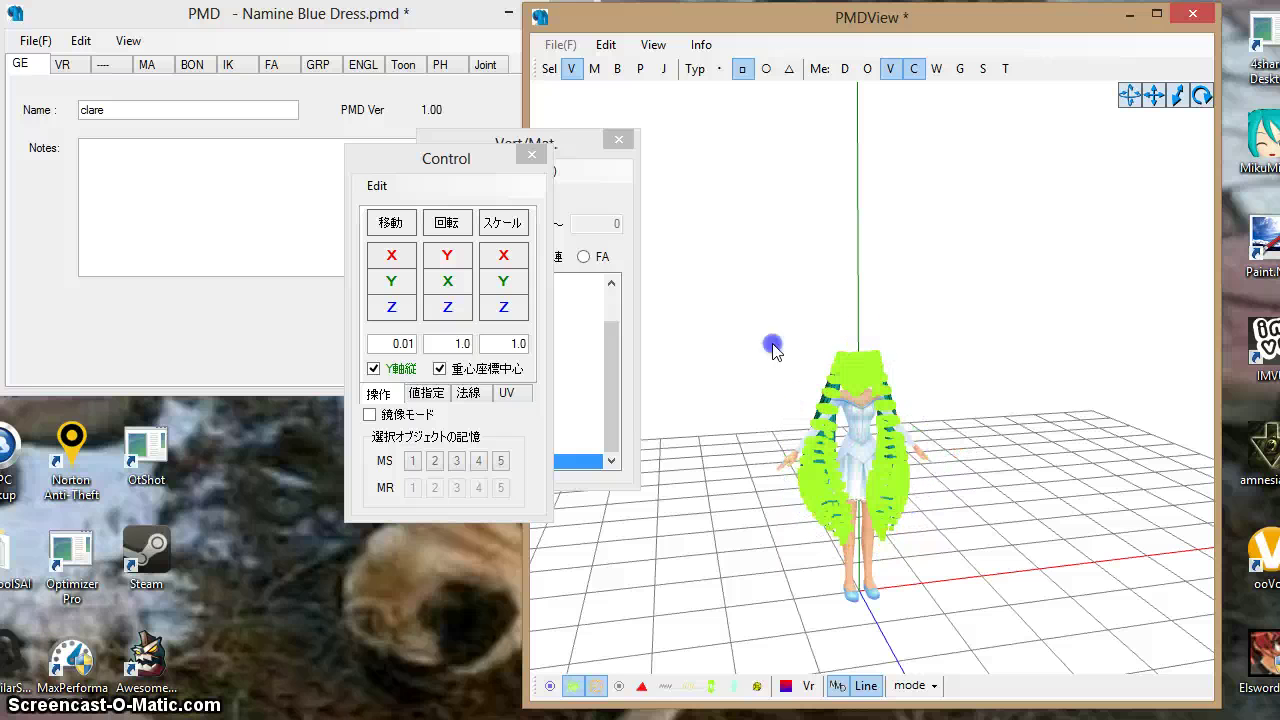
# Hide the hair material's vertices and examine how the shortened hair sits on the face and head
pyautogui.click(576, 405)
pyautogui.click(548, 462)
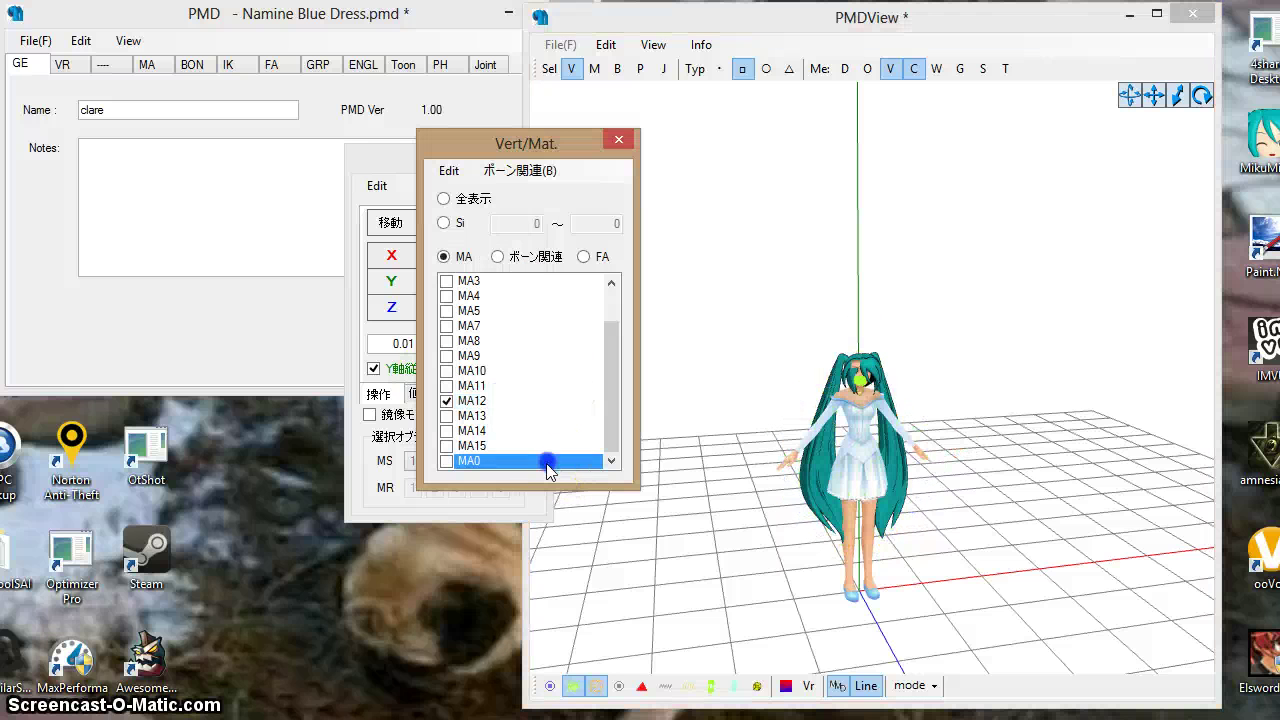
pyautogui.click(540, 402)
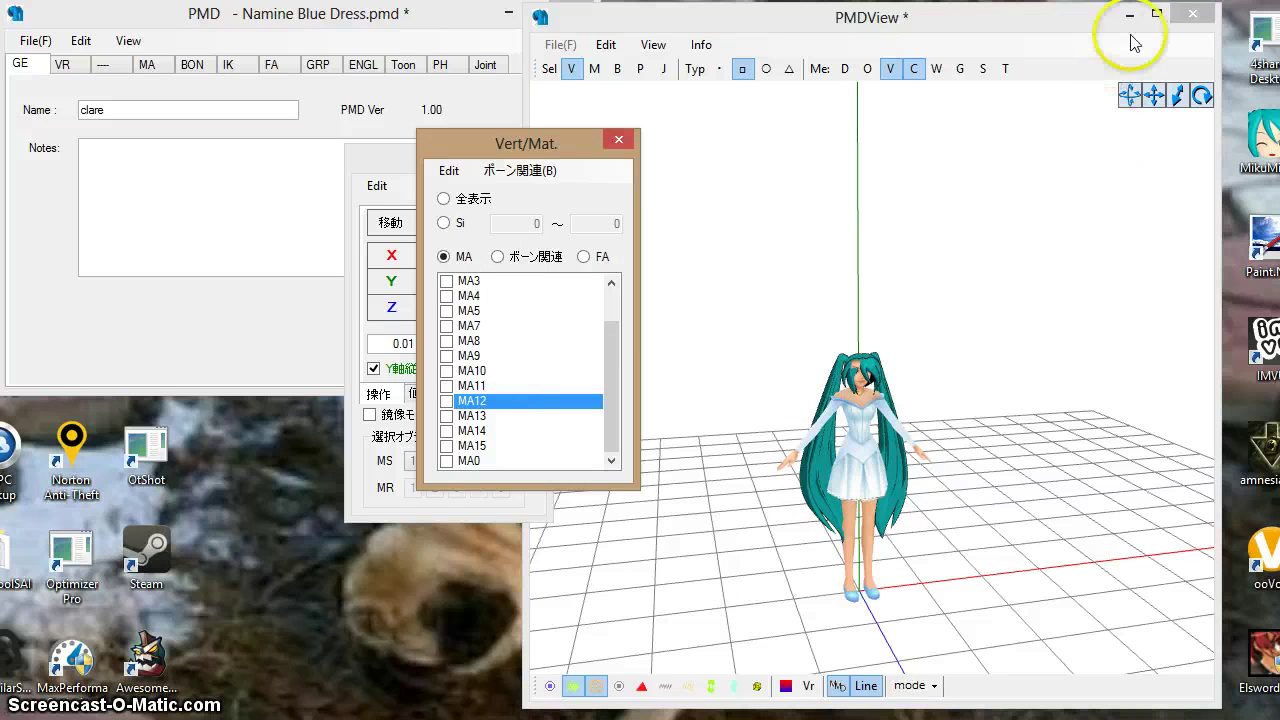
pyautogui.moveTo(1129, 95); pyautogui.dragTo(1175, 110)
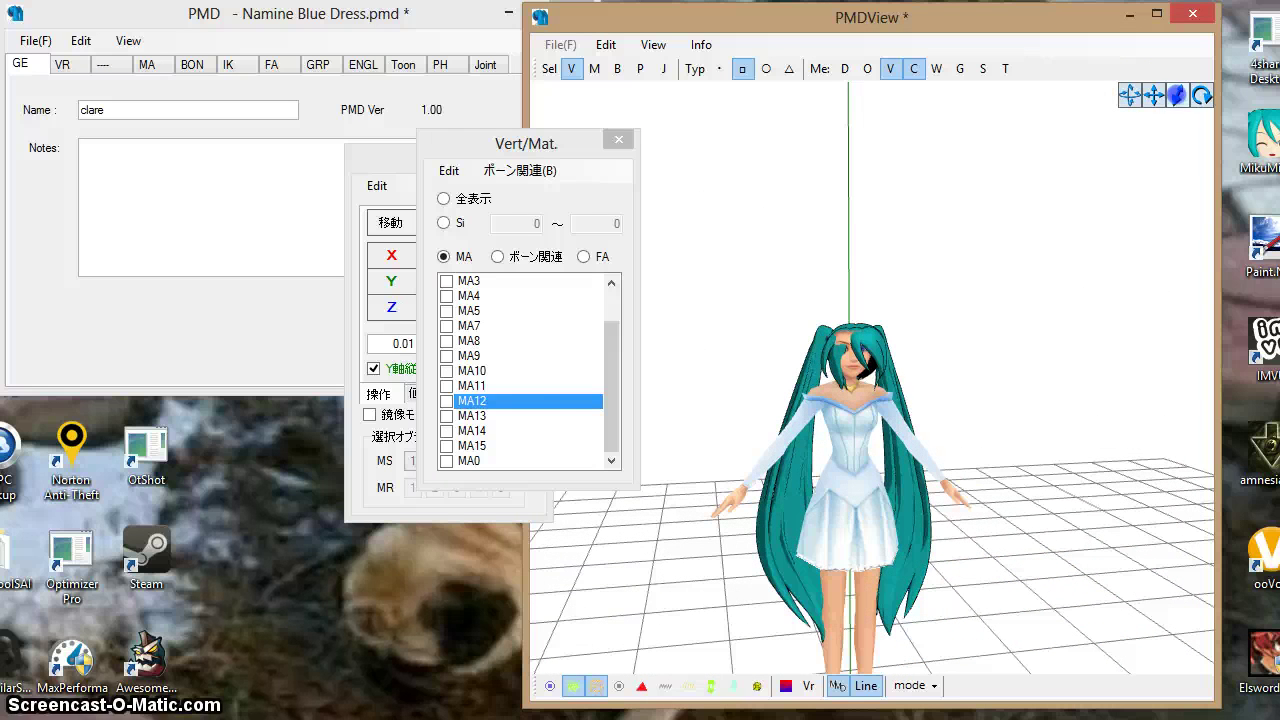
pyautogui.click(482, 402)
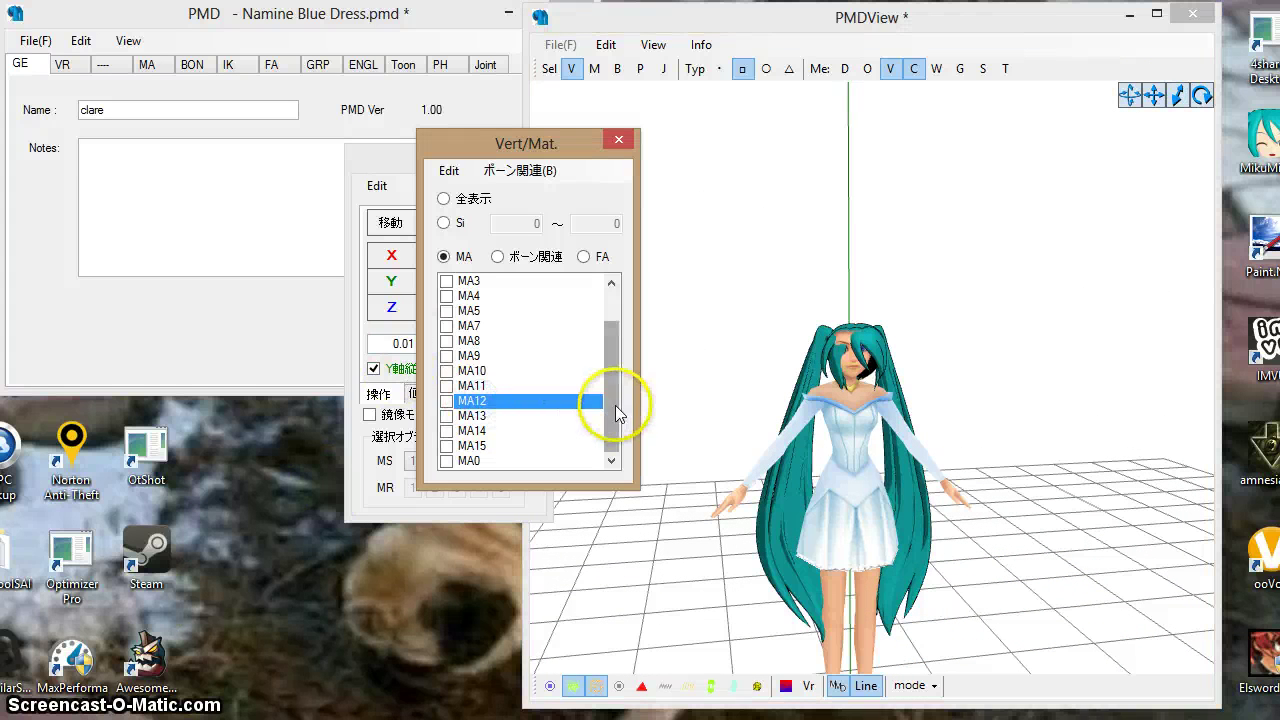
# Show and select all MA0 hair vertices, and move the hair slightly up and forward in a side view
pyautogui.click(447, 461)
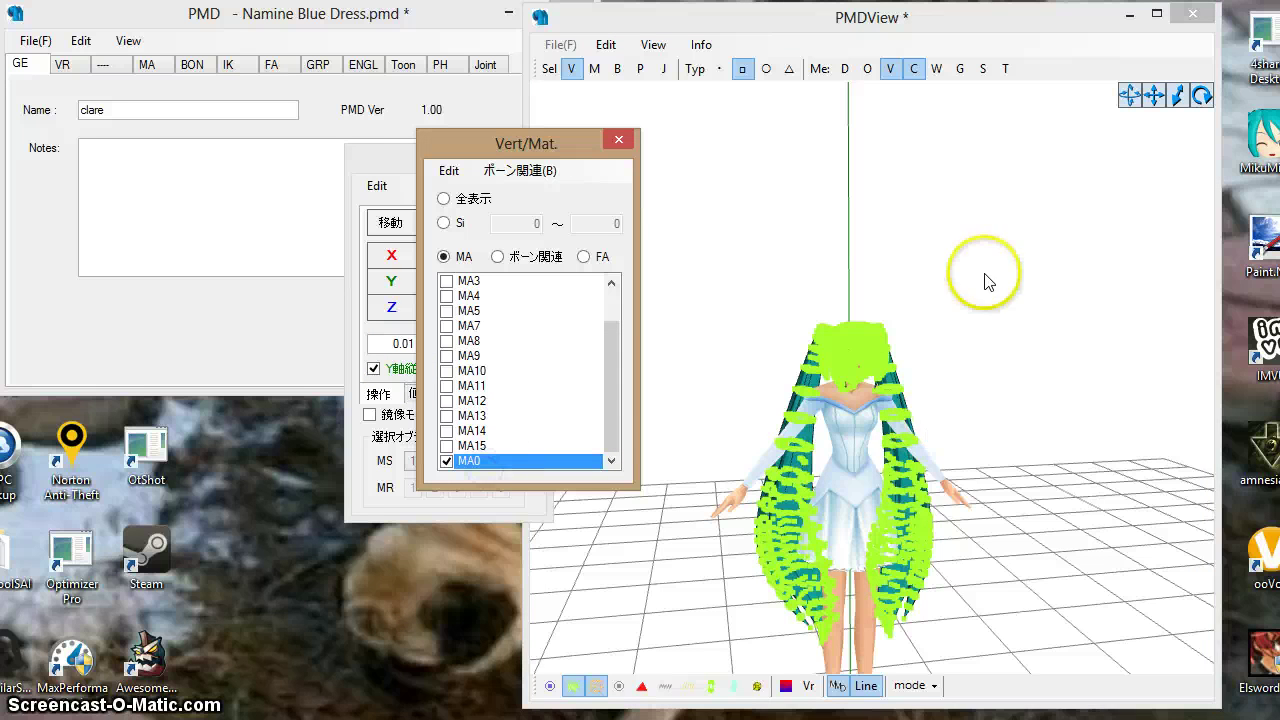
pyautogui.moveTo(984, 273); pyautogui.dragTo(672, 658)
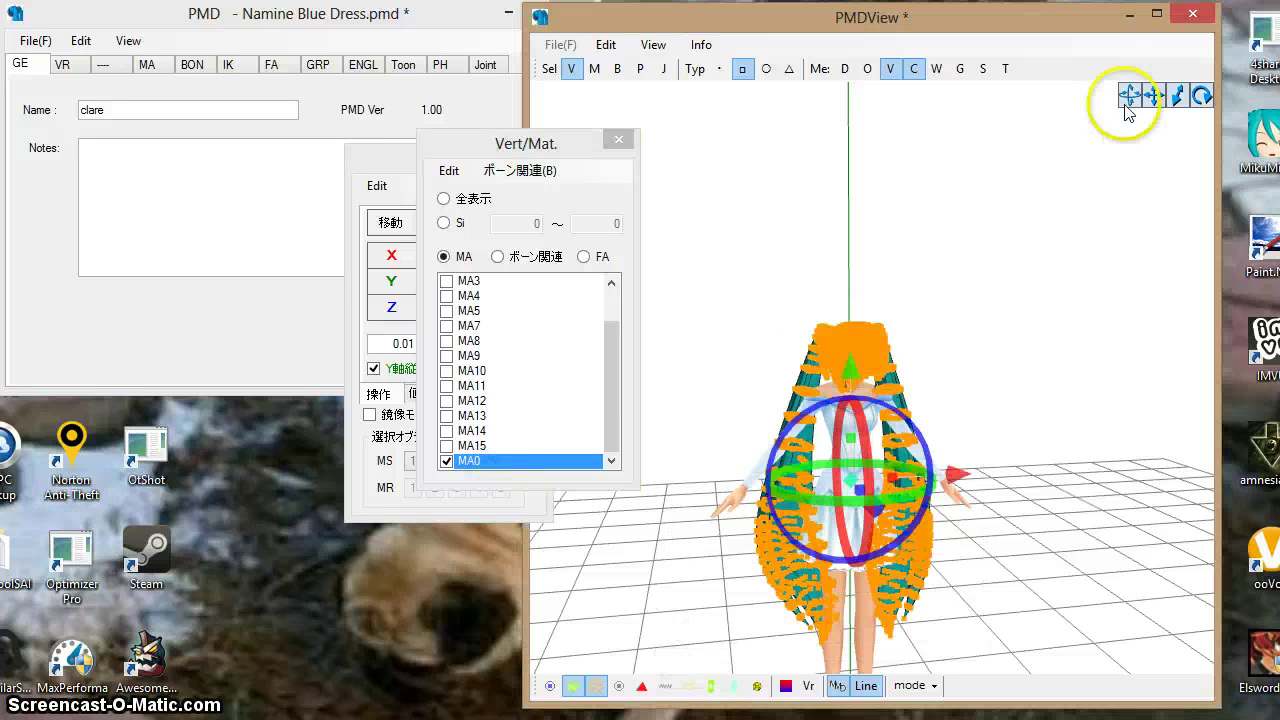
pyautogui.moveTo(1130, 95); pyautogui.dragTo(786, 420)
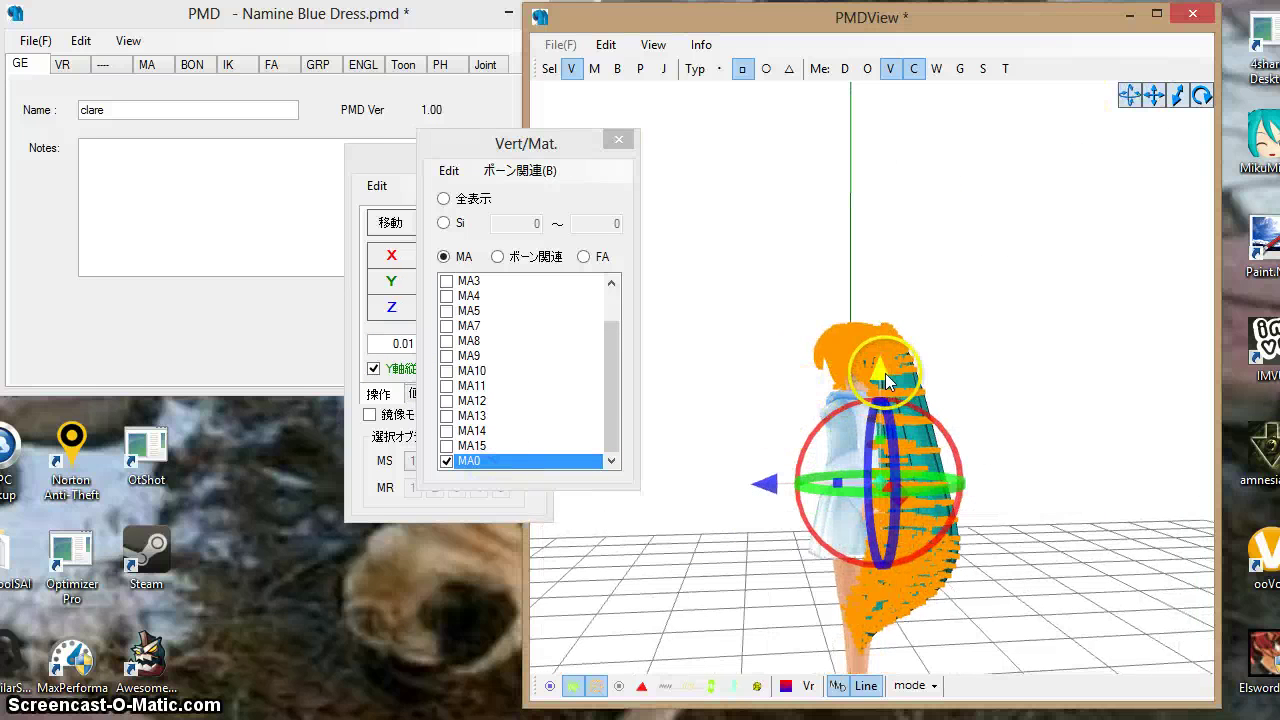
pyautogui.click(751, 487)
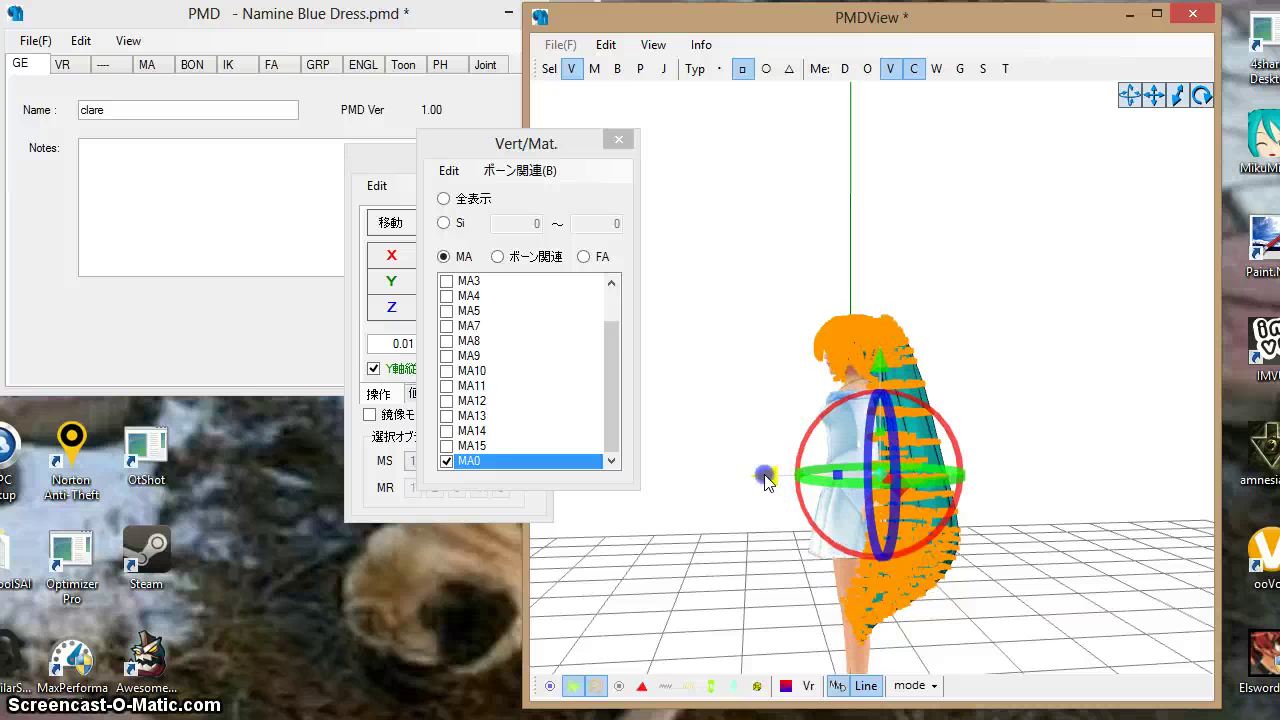
pyautogui.click(728, 487)
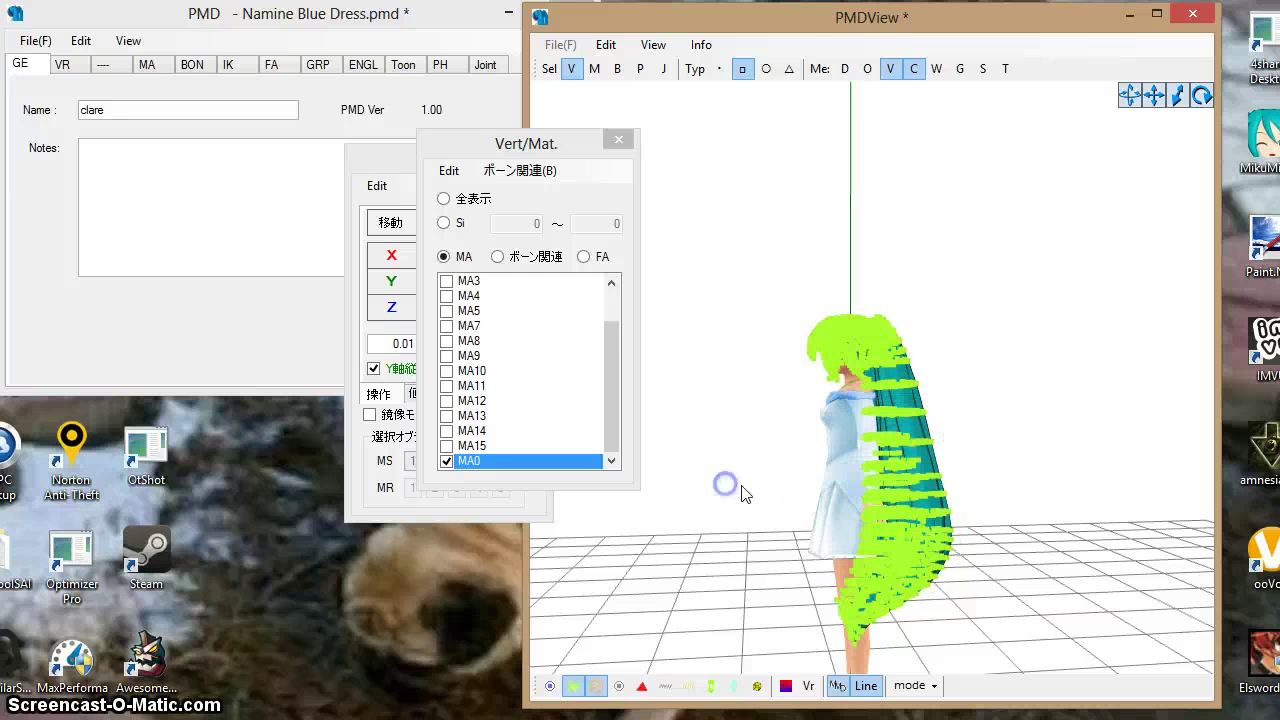
# Reselect all the MA0 hair vertices in a front view and shift the hair slightly sideways to centre it on the head
pyautogui.click(447, 461)
pyautogui.click(1128, 95)
pyautogui.moveTo(1128, 95)
pyautogui.mouseDown()
pyautogui.moveTo(1110, 95)
pyautogui.moveTo(1122, 95)
pyautogui.mouseUp()
pyautogui.click(521, 461)
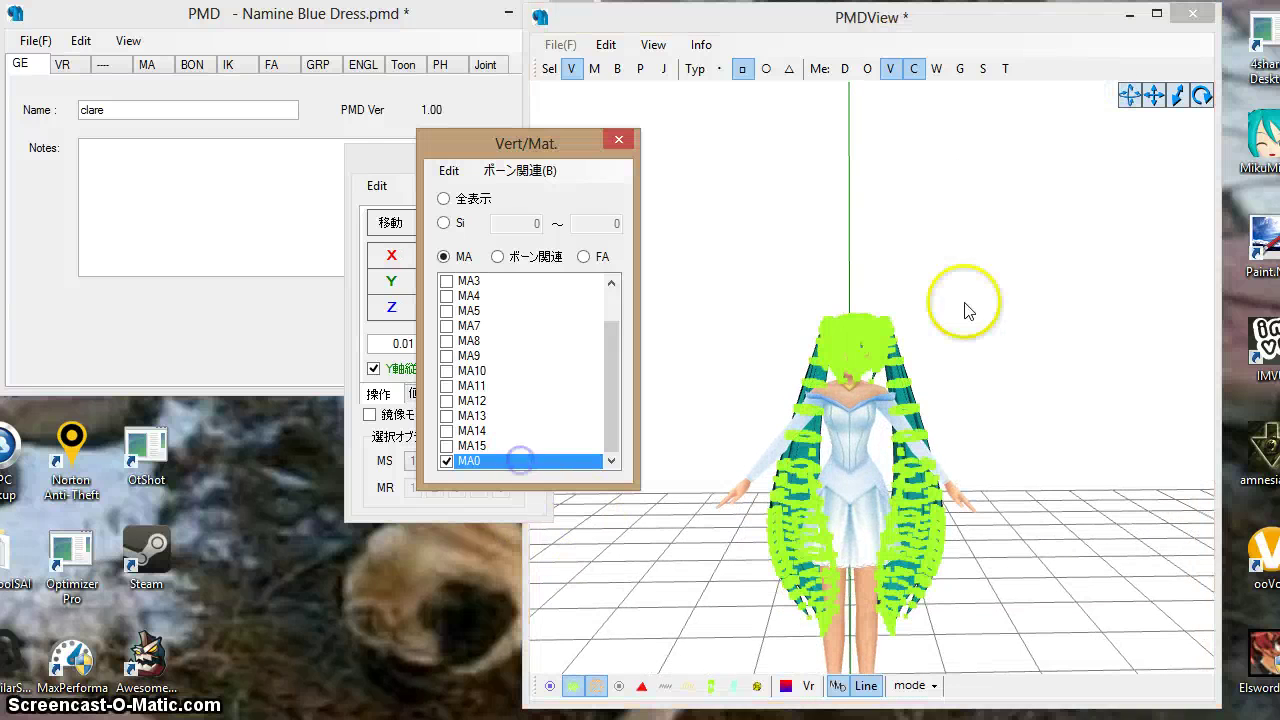
pyautogui.moveTo(946, 246); pyautogui.dragTo(662, 663)
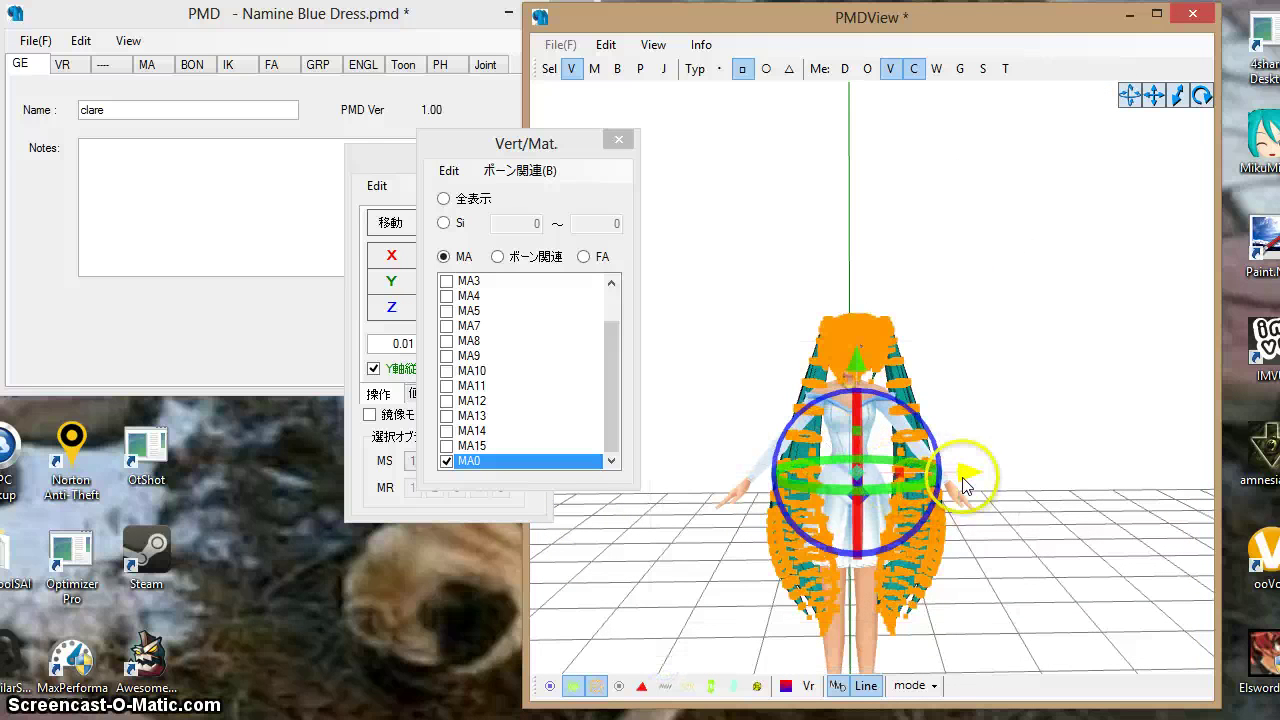
pyautogui.click(980, 379)
# Hide the MA0 vertices and view the fitted hair on the whole model
pyautogui.click(470, 461)
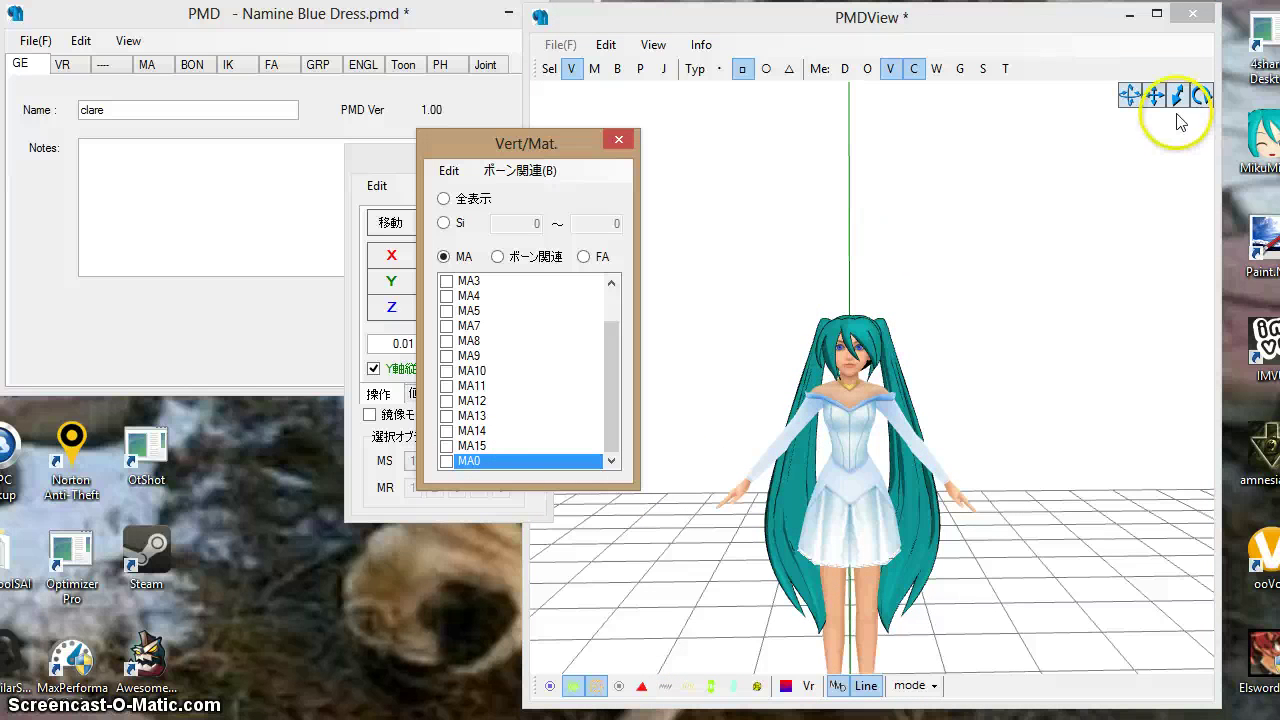
pyautogui.moveTo(1129, 95); pyautogui.dragTo(1127, 95)
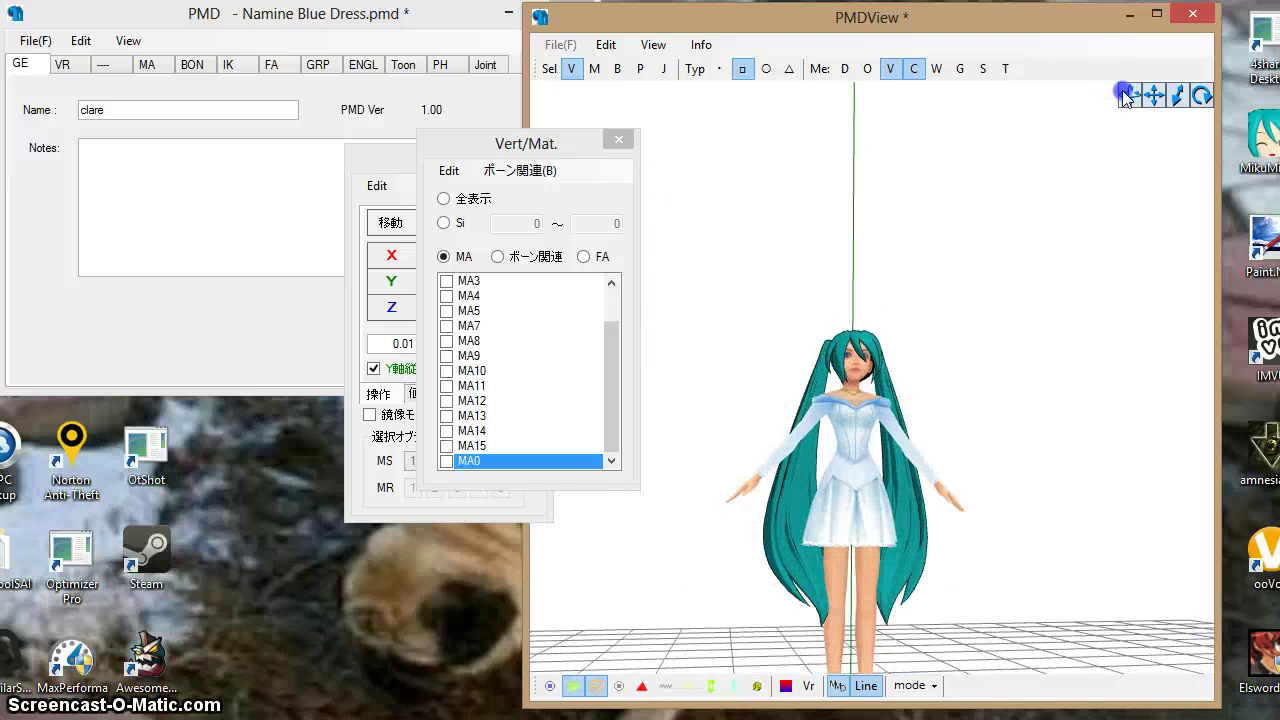
pyautogui.click(1196, 98)
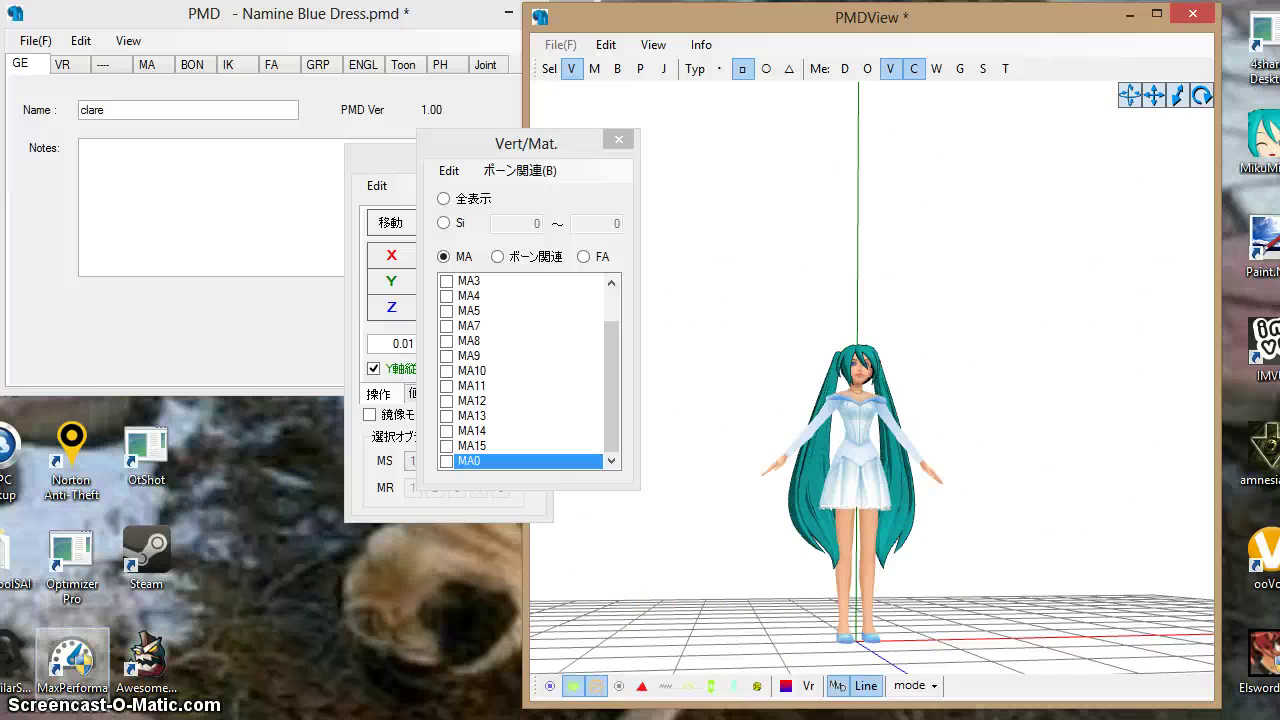
pyautogui.click(258, 640)
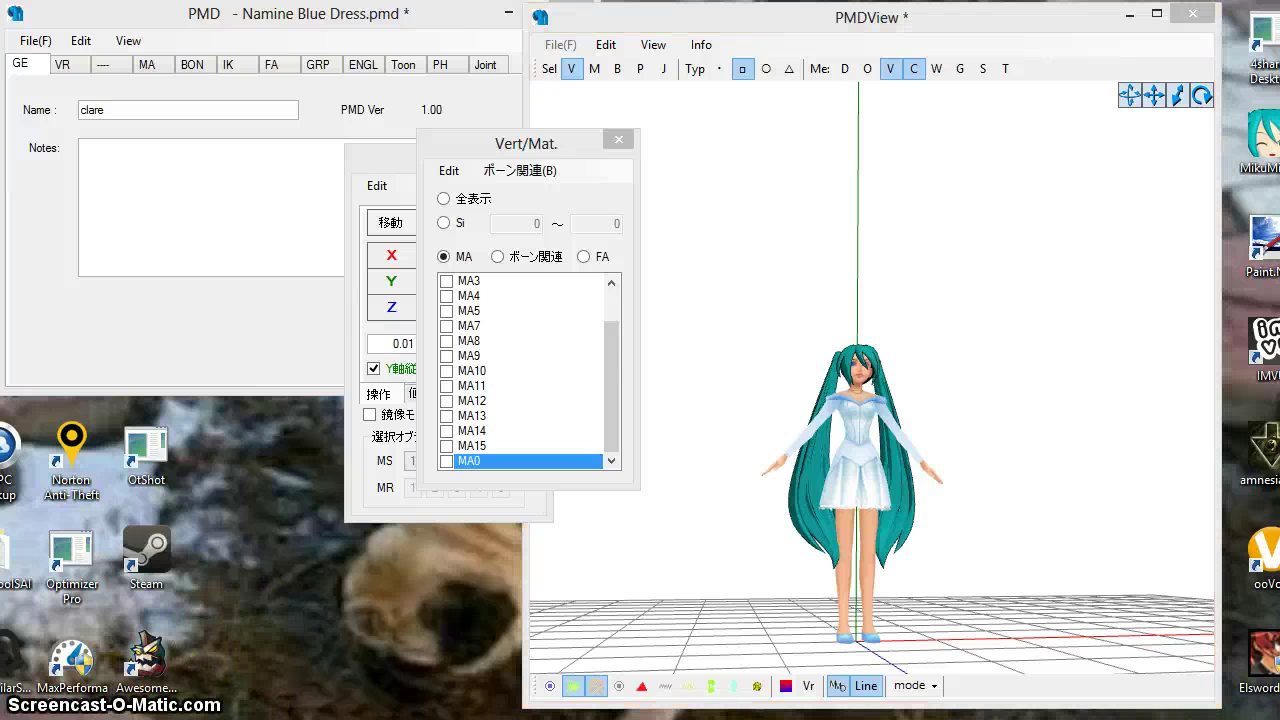
# Switch to File Explorer and open the Namine Blue Dress folder in SkyDrive to reach the model's texture images
pyautogui.click(186, 600)
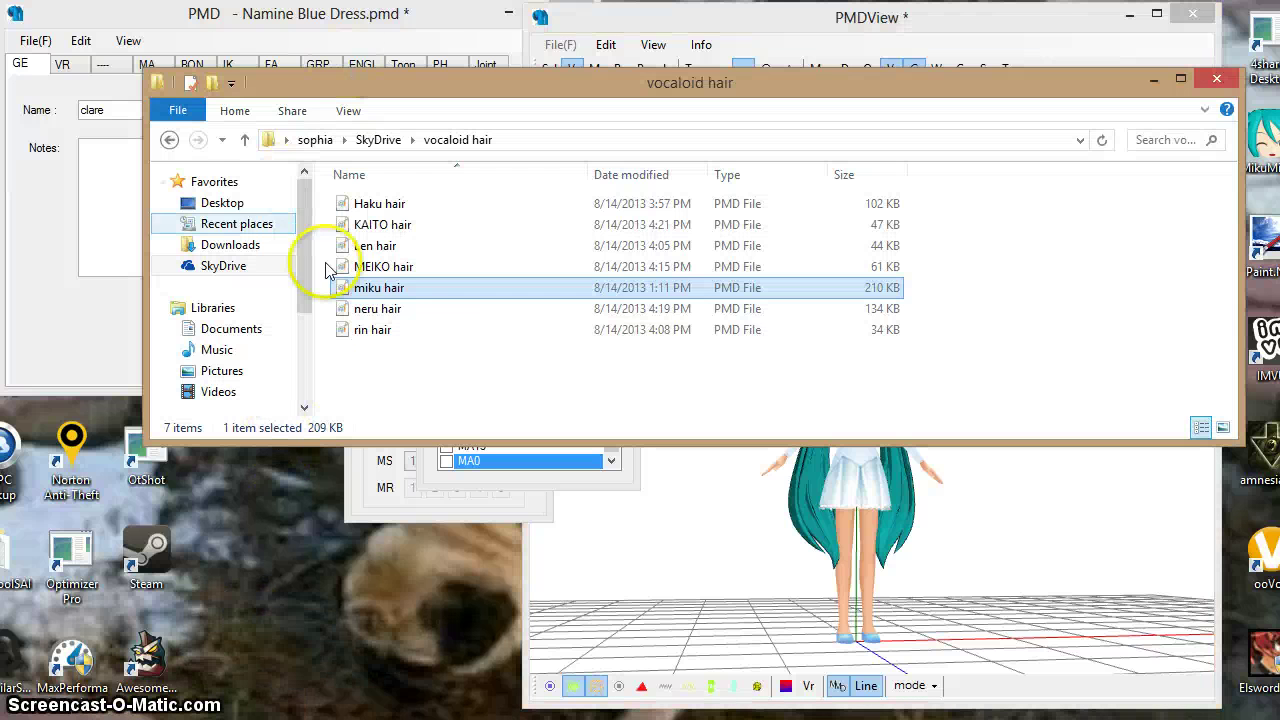
pyautogui.click(170, 143)
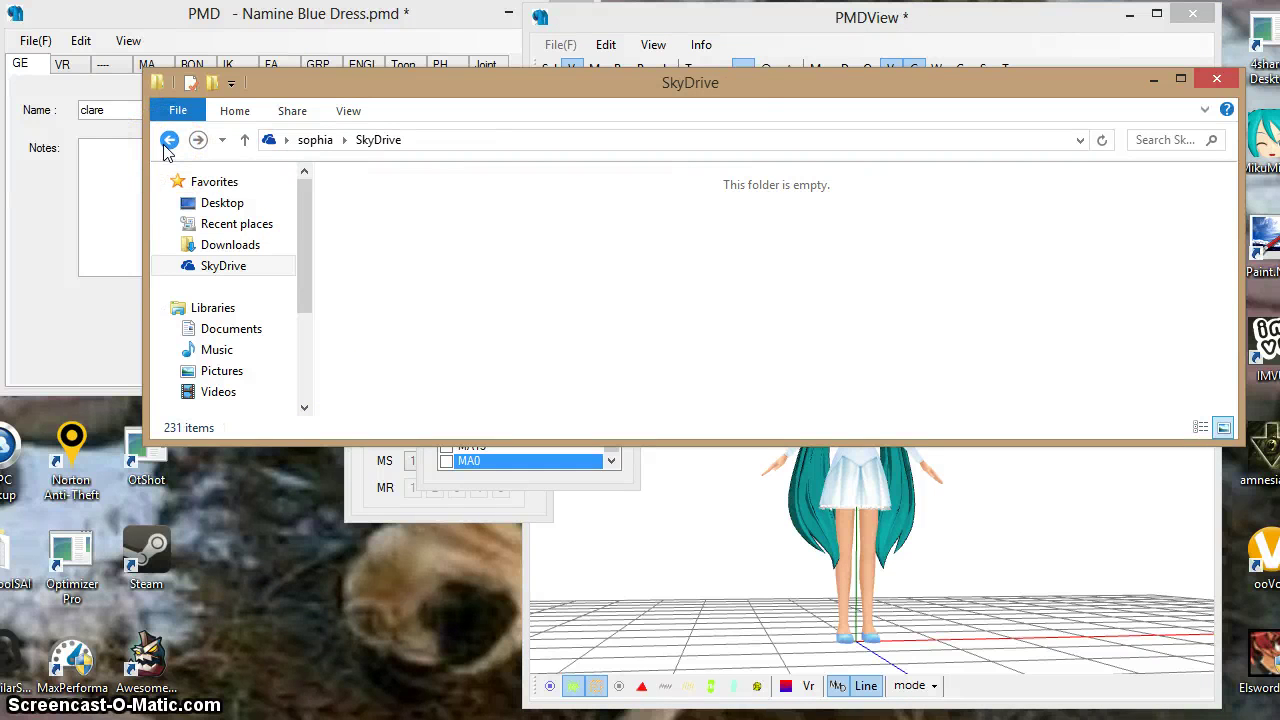
pyautogui.click(1168, 140)
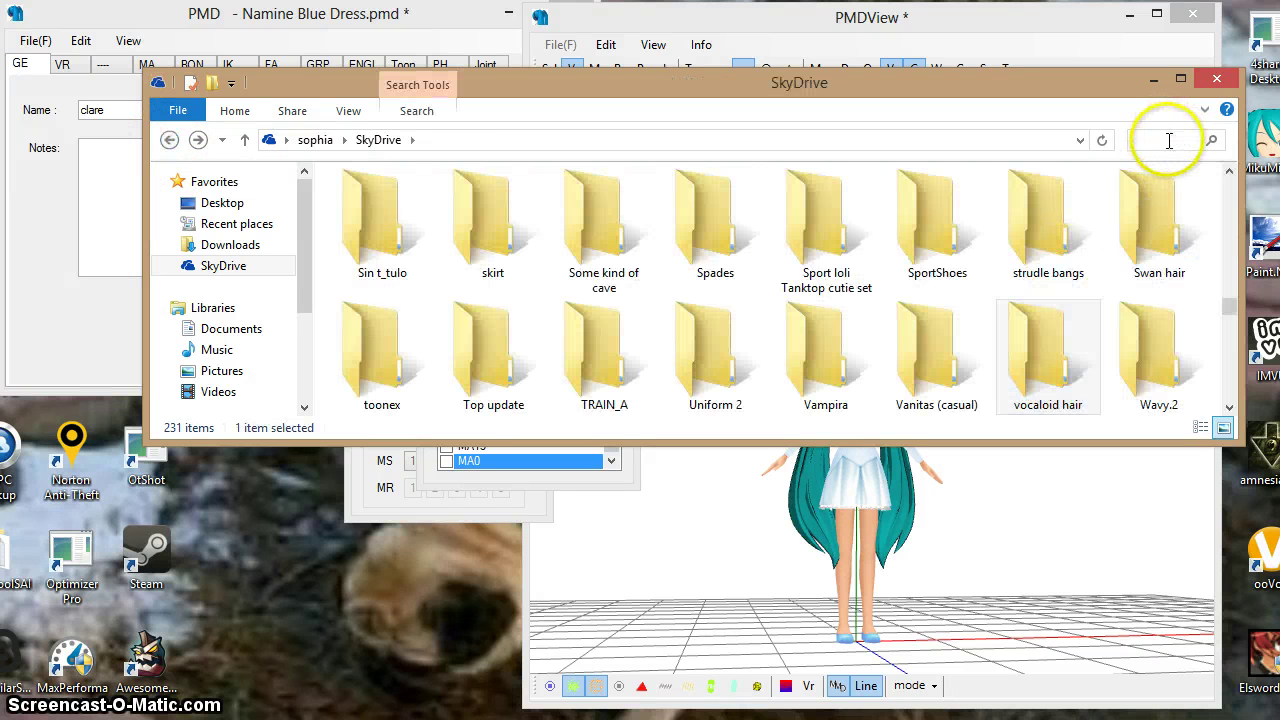
pyautogui.write('namine')
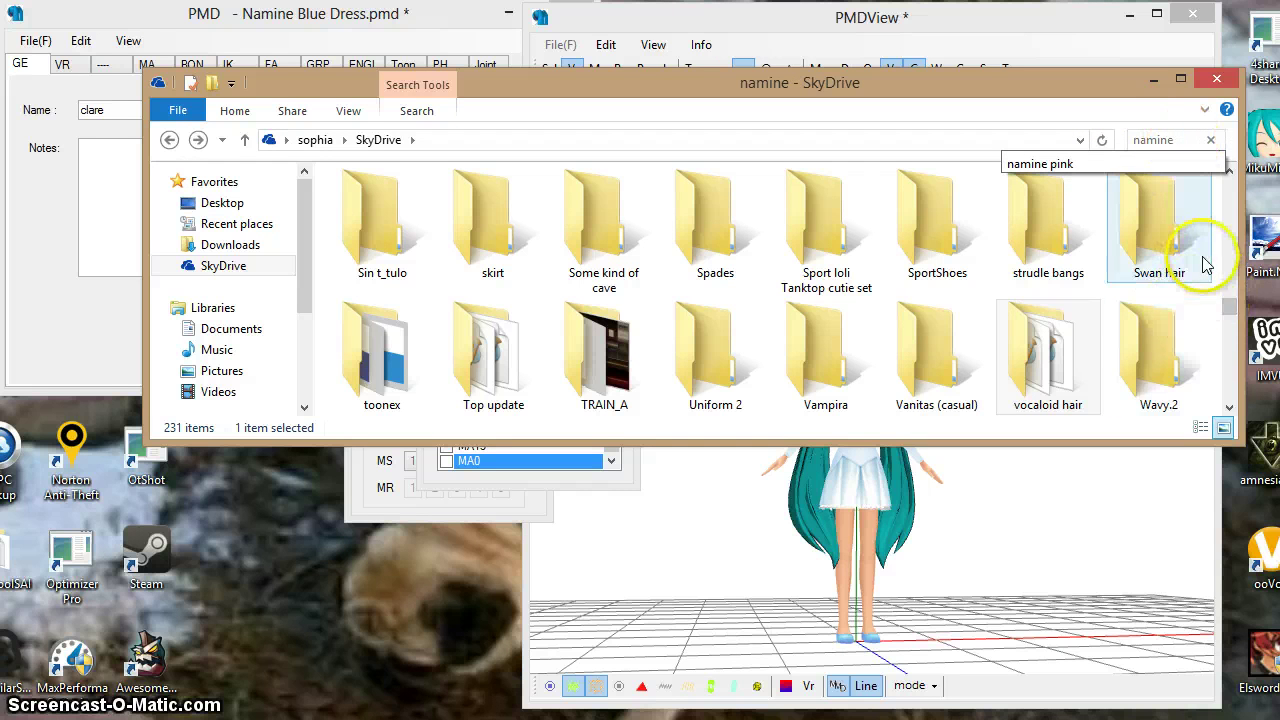
pyautogui.moveTo(1232, 309); pyautogui.dragTo(1238, 275)
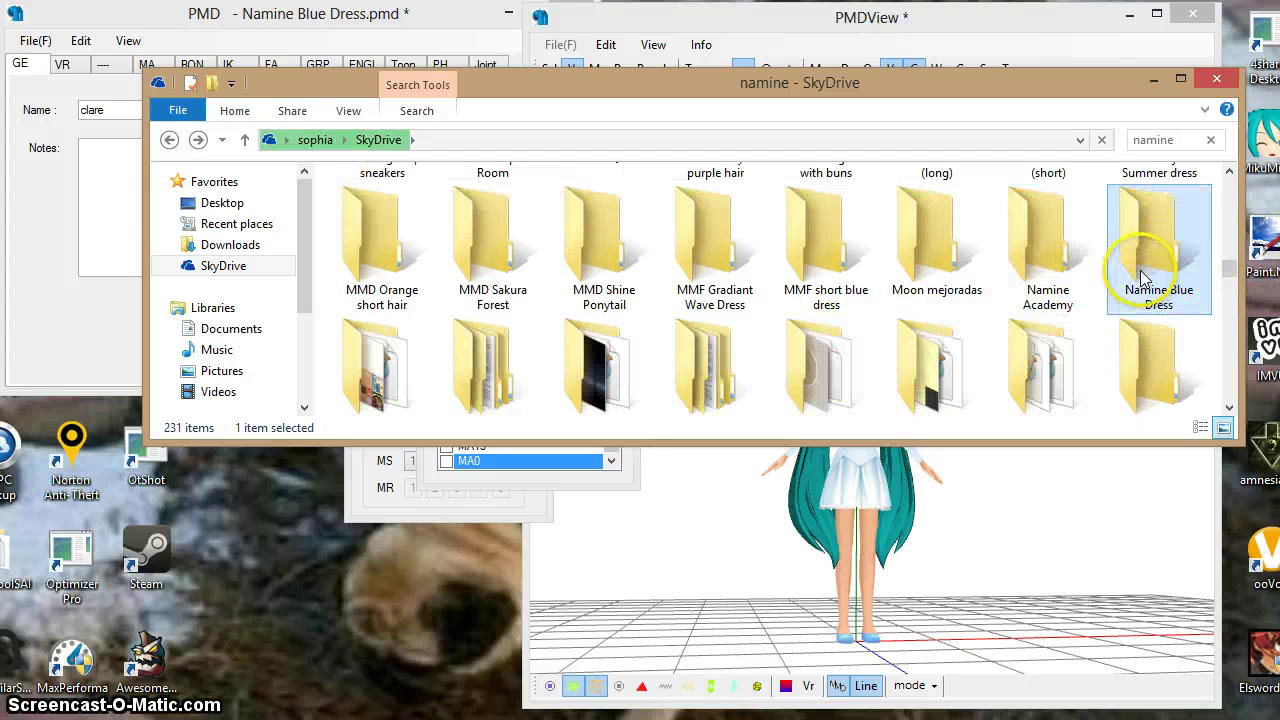
pyautogui.doubleClick(1155, 243)
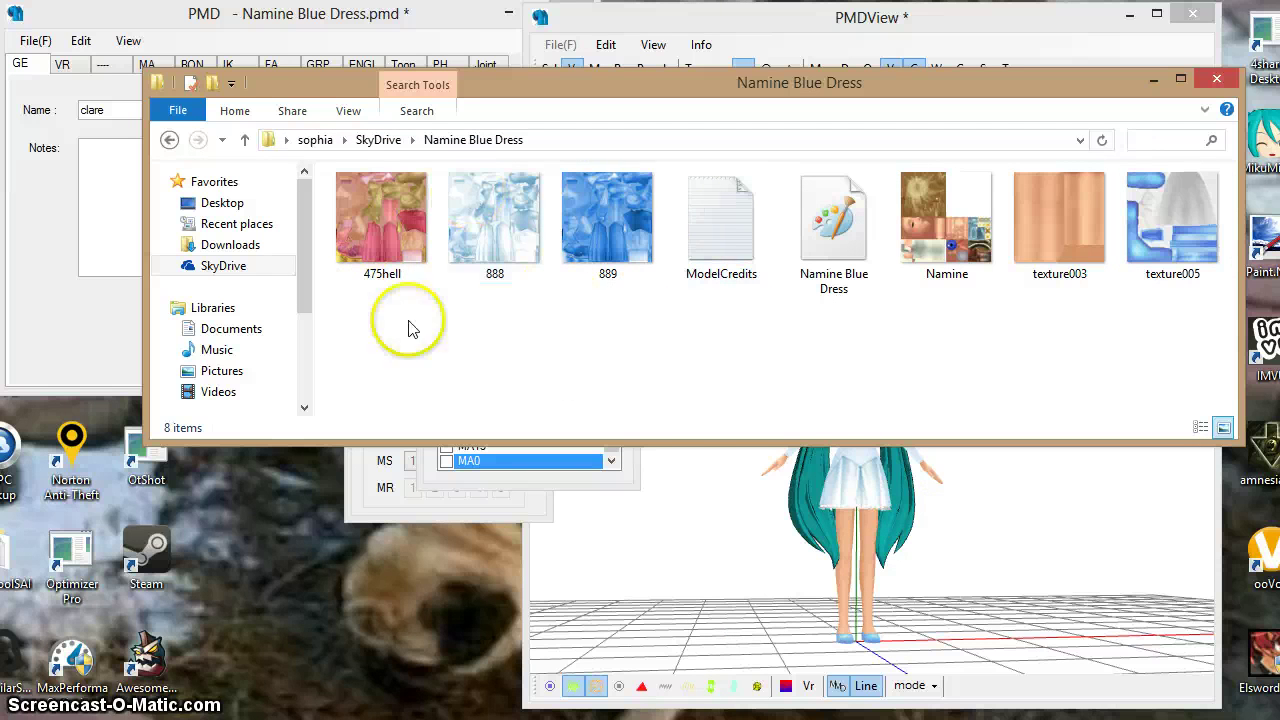
pyautogui.click(628, 230)
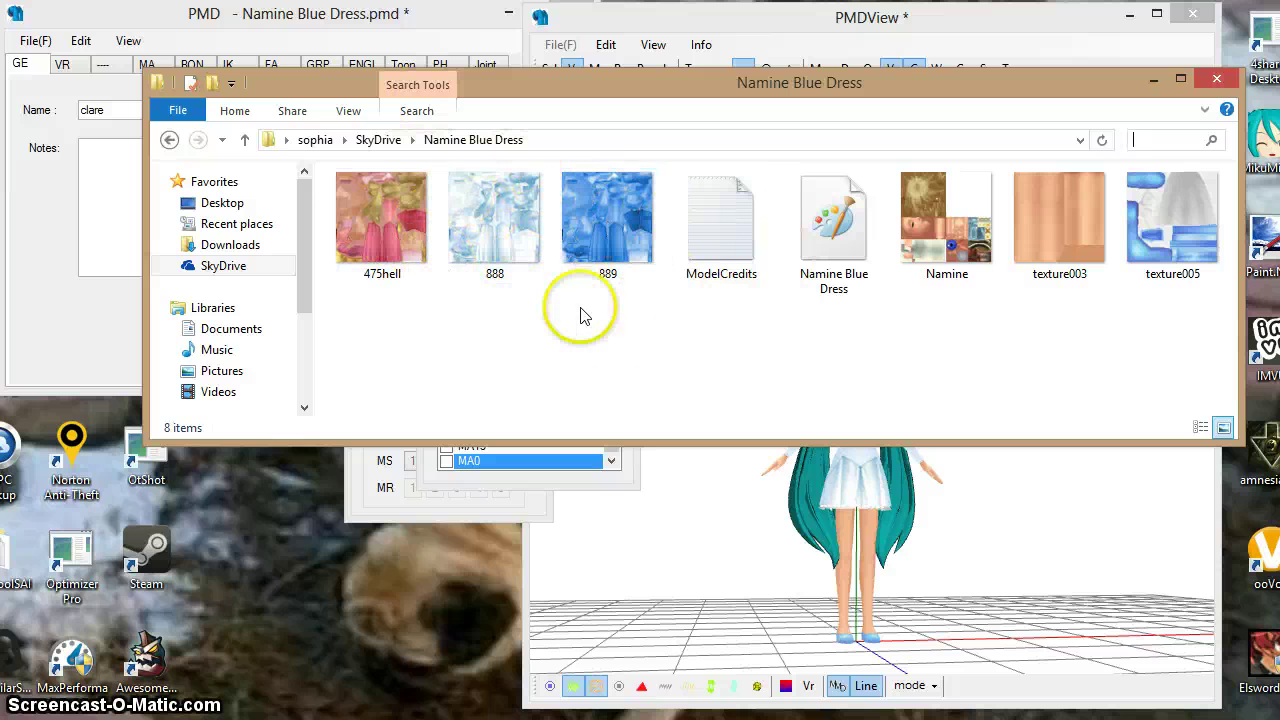
# Switch to GIMP and arrange its empty window below the texture images of the Namine Blue Dress folder
pyautogui.moveTo(1071, 92); pyautogui.dragTo(1051, 212)
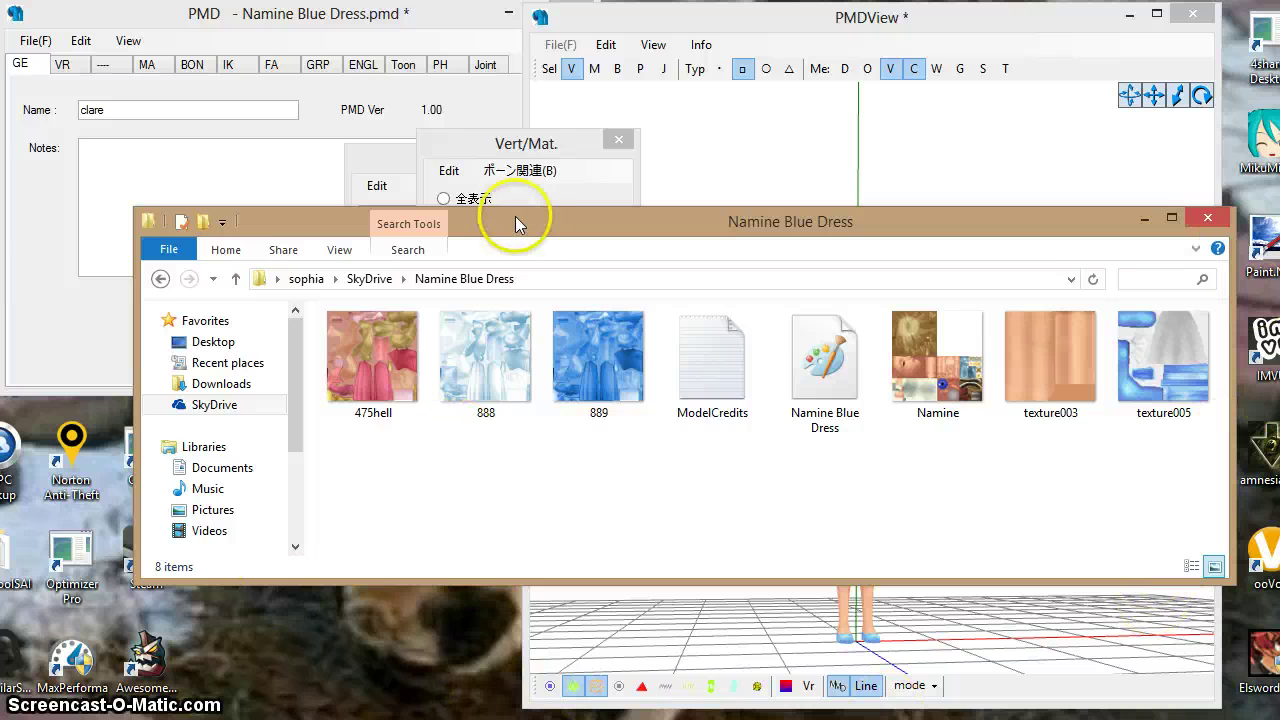
pyautogui.moveTo(515, 216); pyautogui.dragTo(483, 85)
pyautogui.click(390, 388)
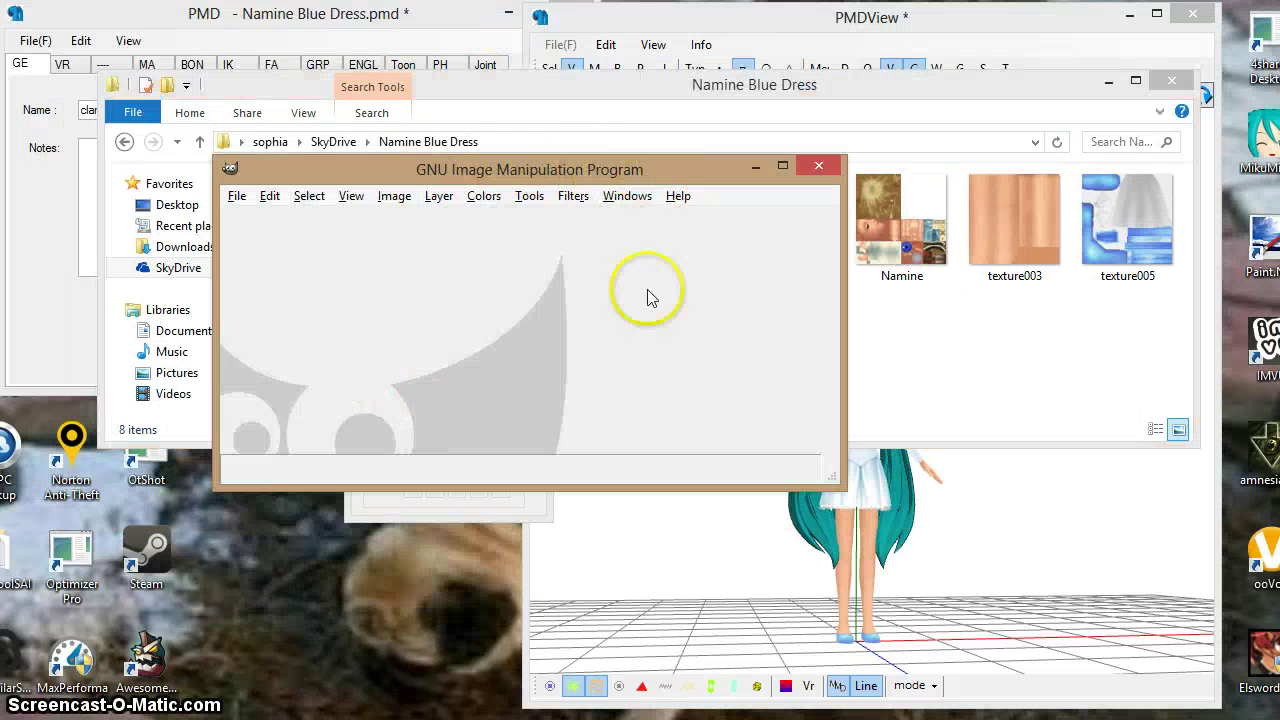
pyautogui.moveTo(685, 172); pyautogui.dragTo(576, 377)
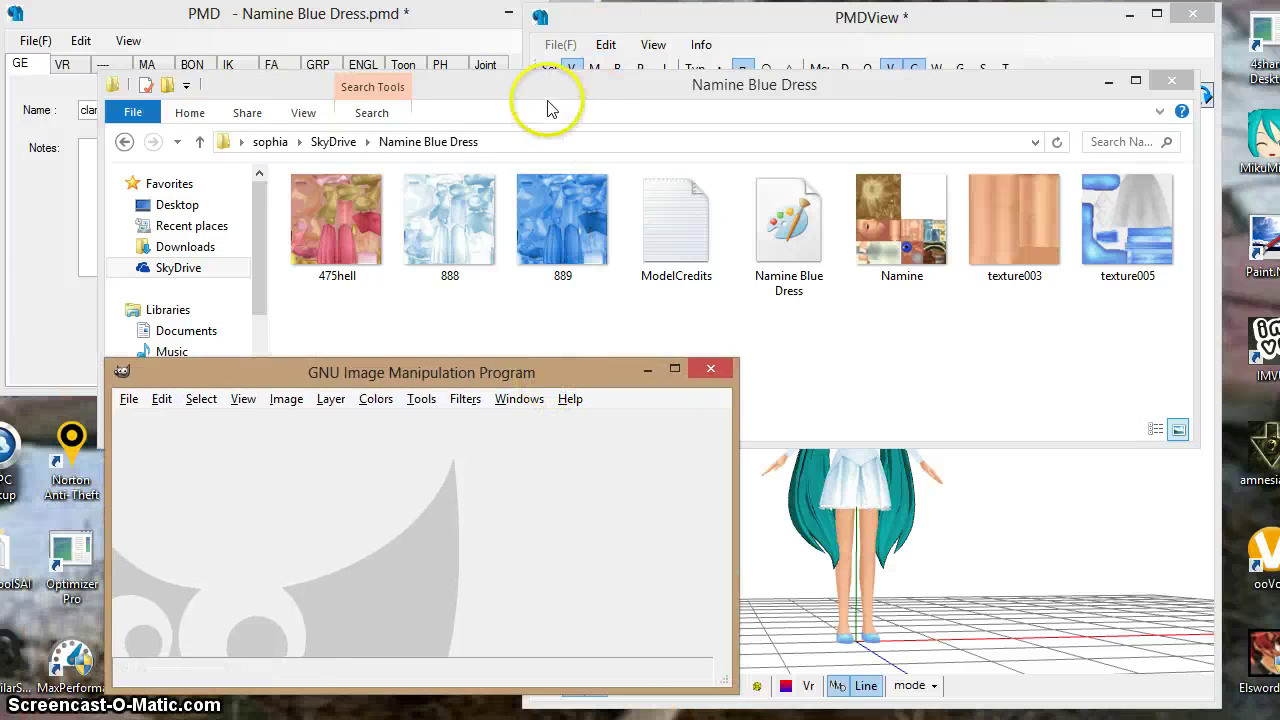
pyautogui.moveTo(537, 88); pyautogui.dragTo(510, 27)
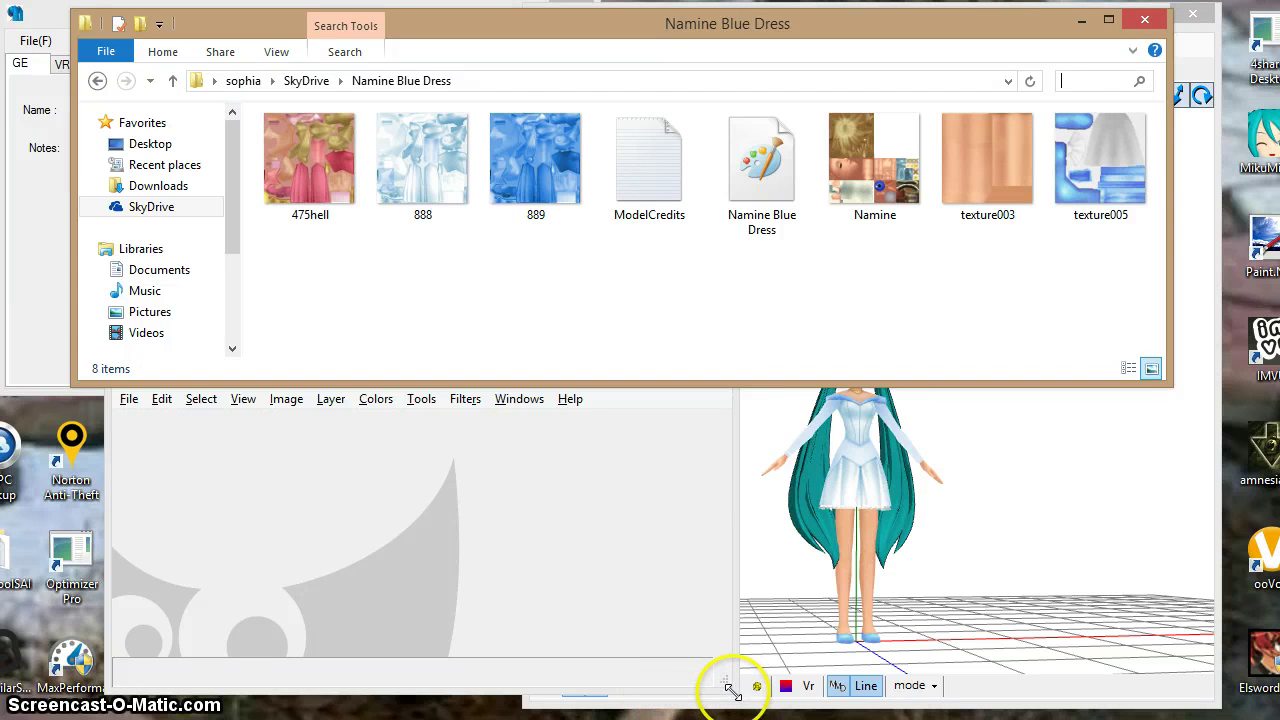
pyautogui.click(730, 688)
pyautogui.moveTo(517, 371); pyautogui.dragTo(927, 314)
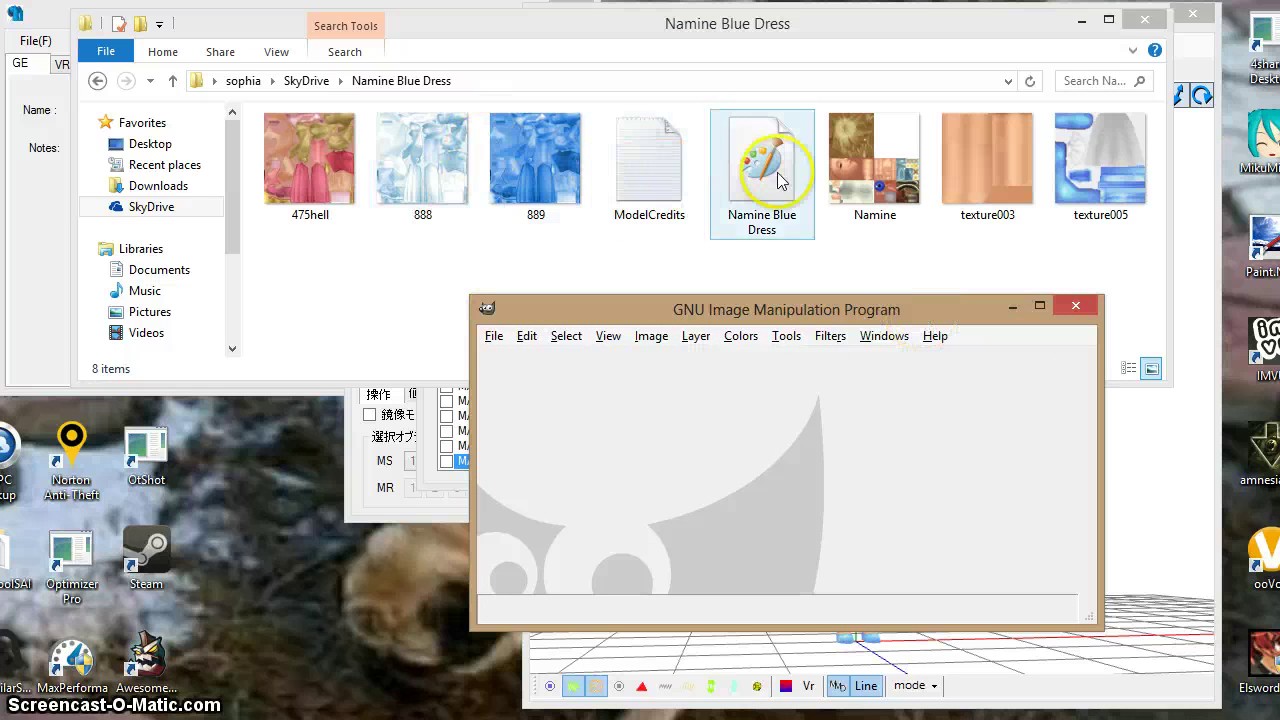
# Open the Namine texture image in GIMP, close the duplicate copies and position the remaining window to show the whole texture
pyautogui.moveTo(880, 172); pyautogui.dragTo(793, 533)
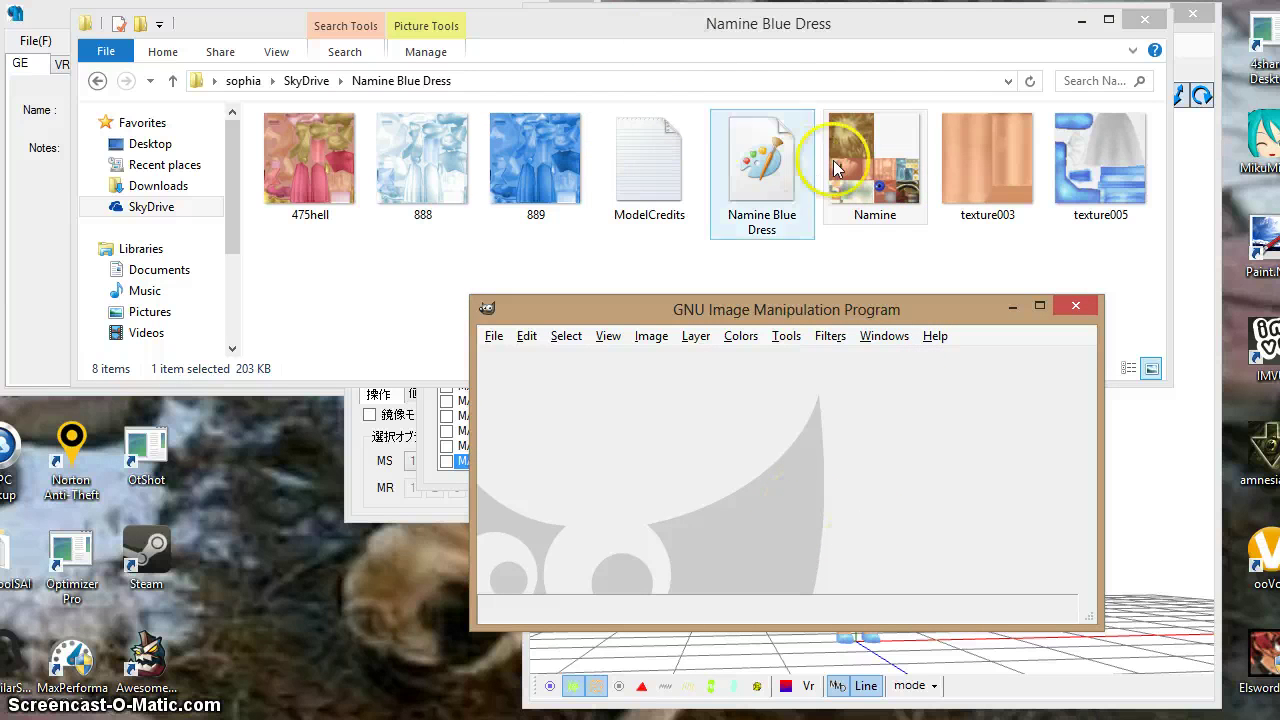
pyautogui.moveTo(866, 160); pyautogui.dragTo(840, 460)
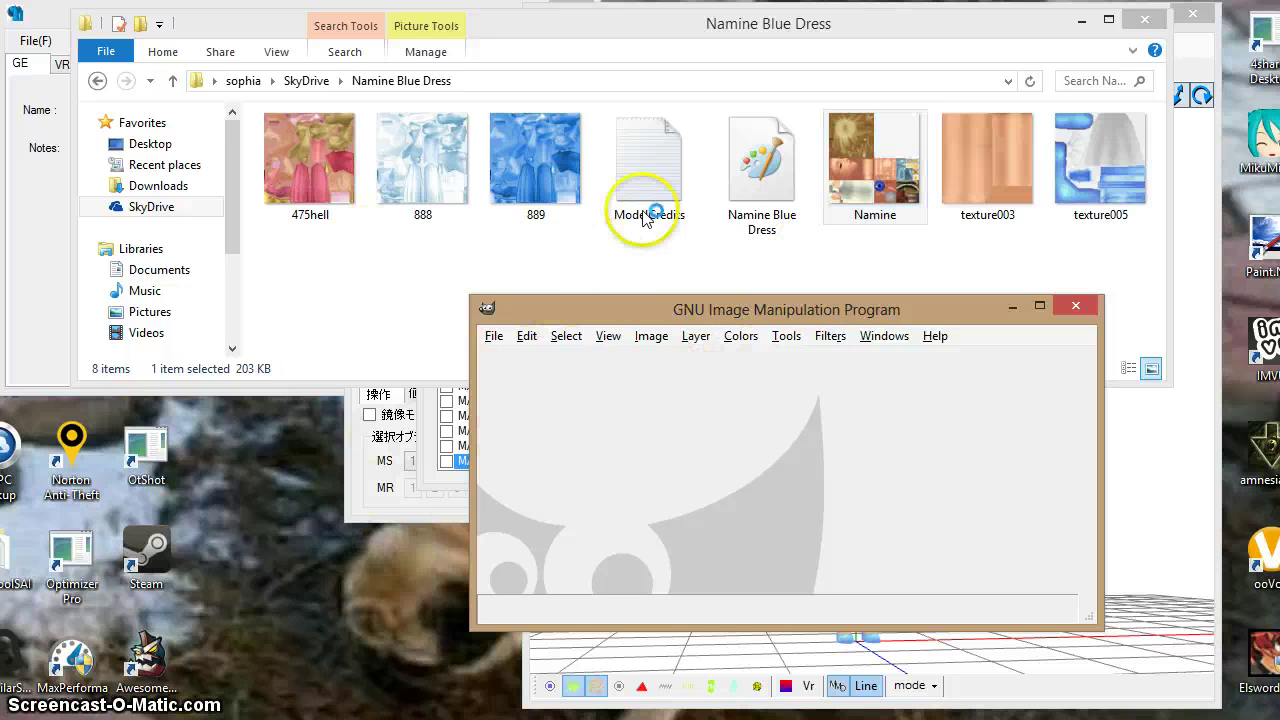
pyautogui.doubleClick(833, 170)
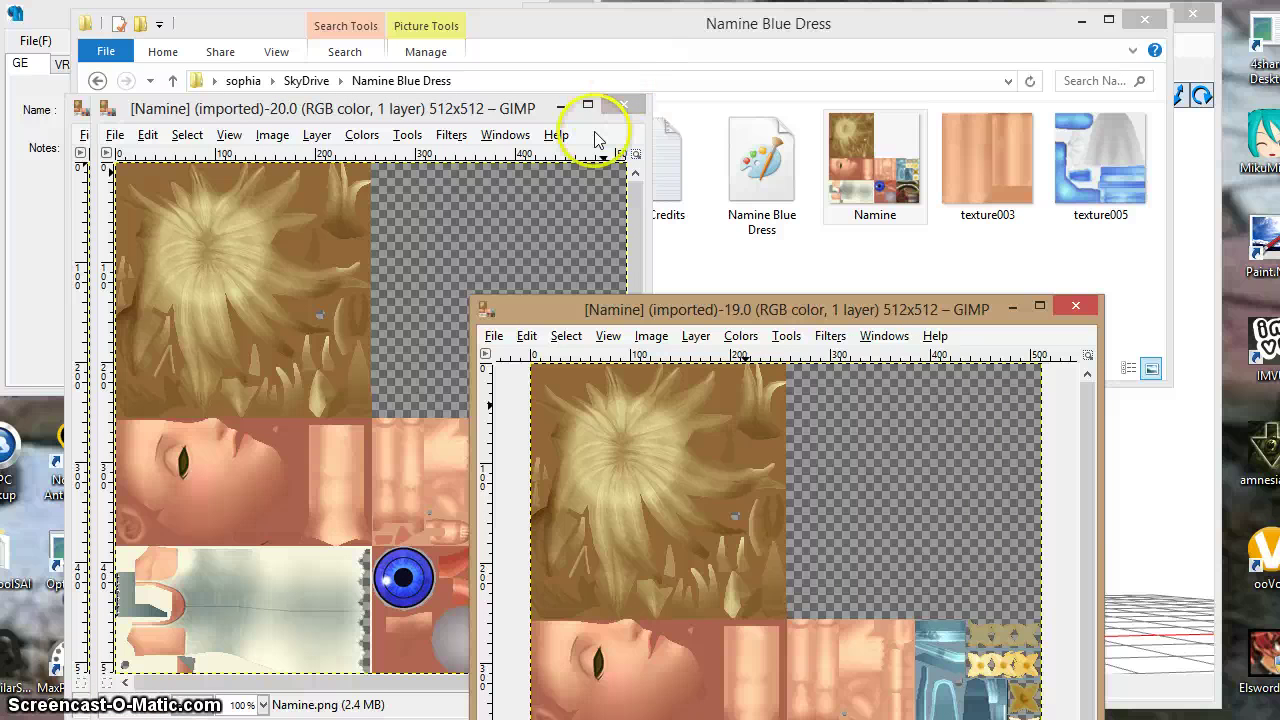
pyautogui.click(611, 106)
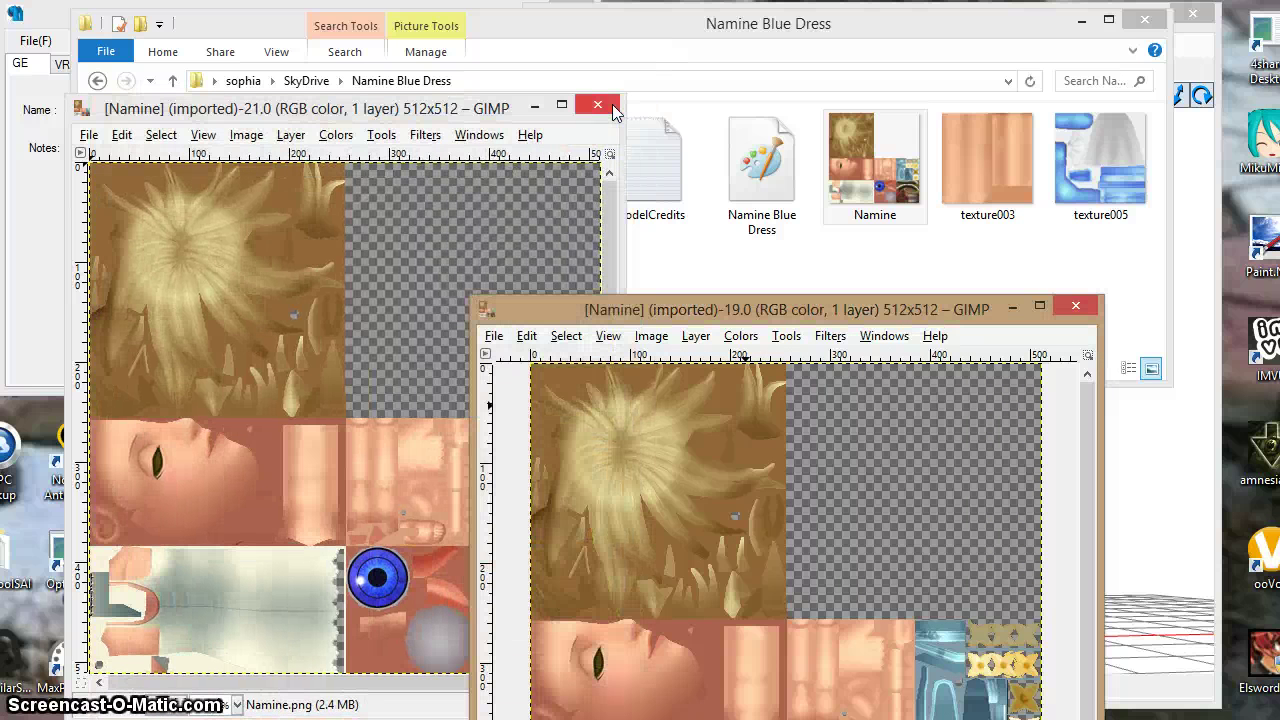
pyautogui.click(622, 105)
pyautogui.click(394, 430)
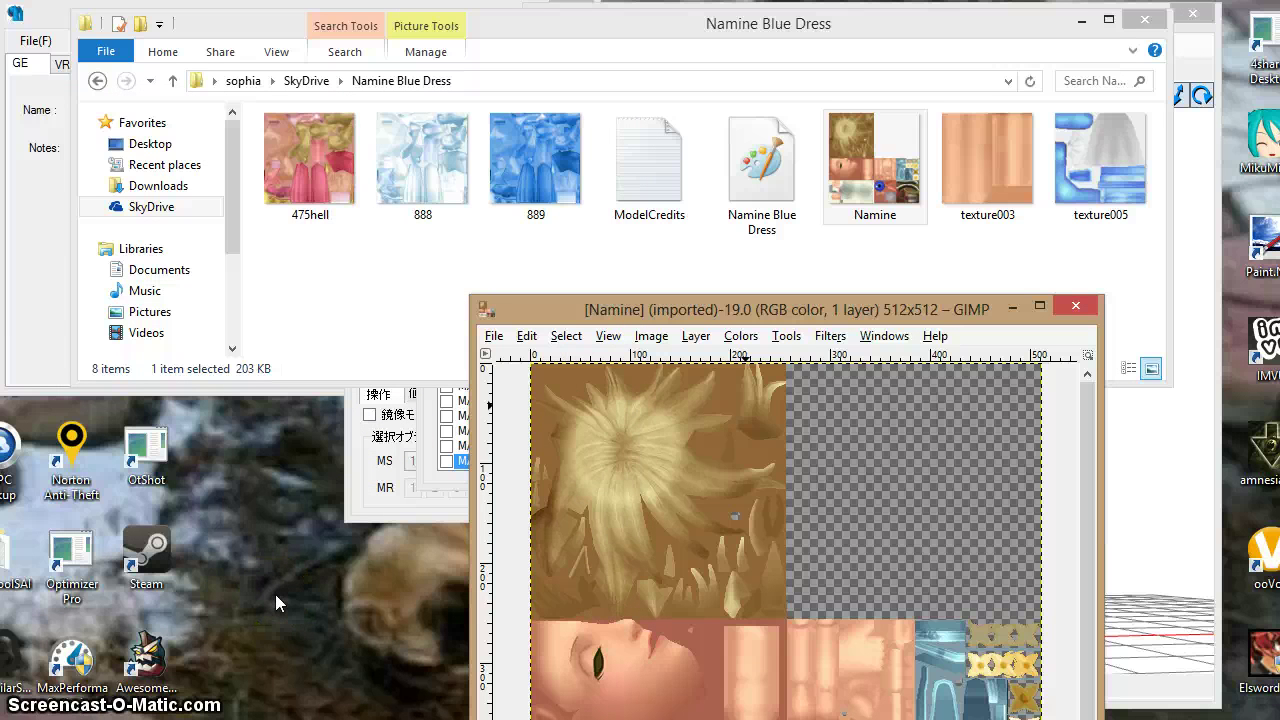
pyautogui.moveTo(543, 307); pyautogui.dragTo(531, 58)
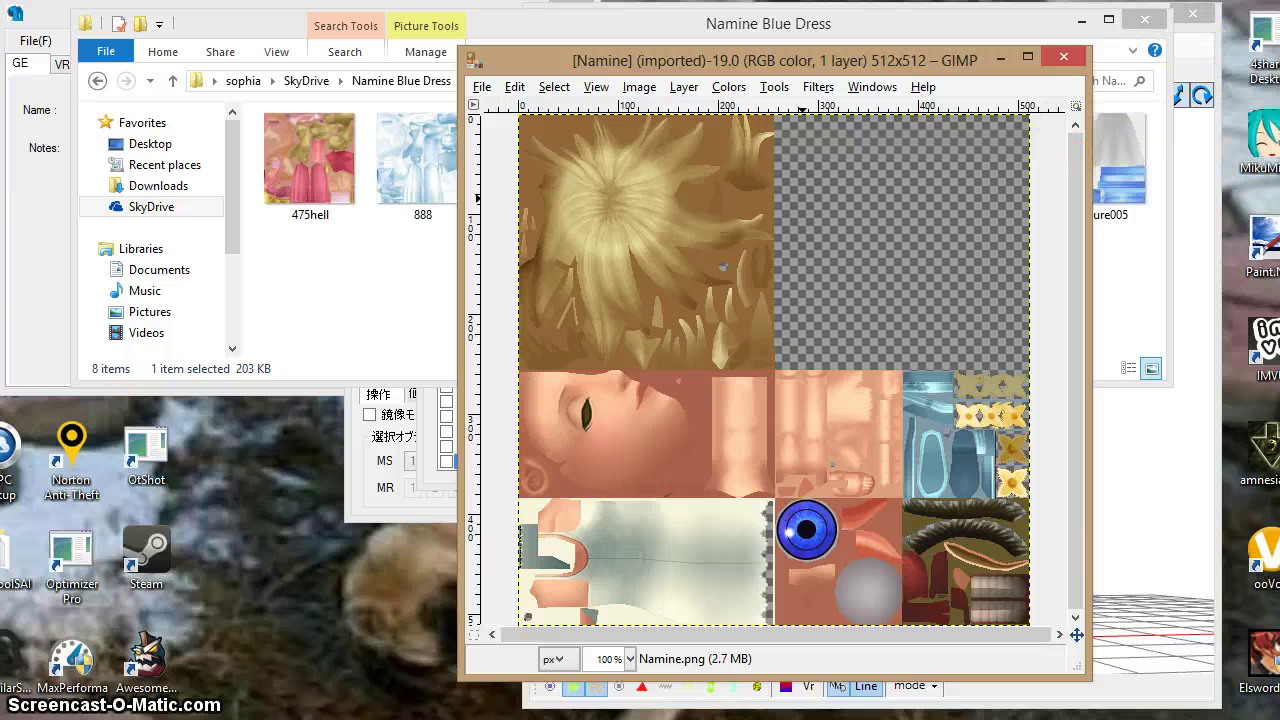
# Select the blue iris in the Namine texture with an elliptical selection of about 58 × 56 px fitted to its outline
pyautogui.click(1116, 214)
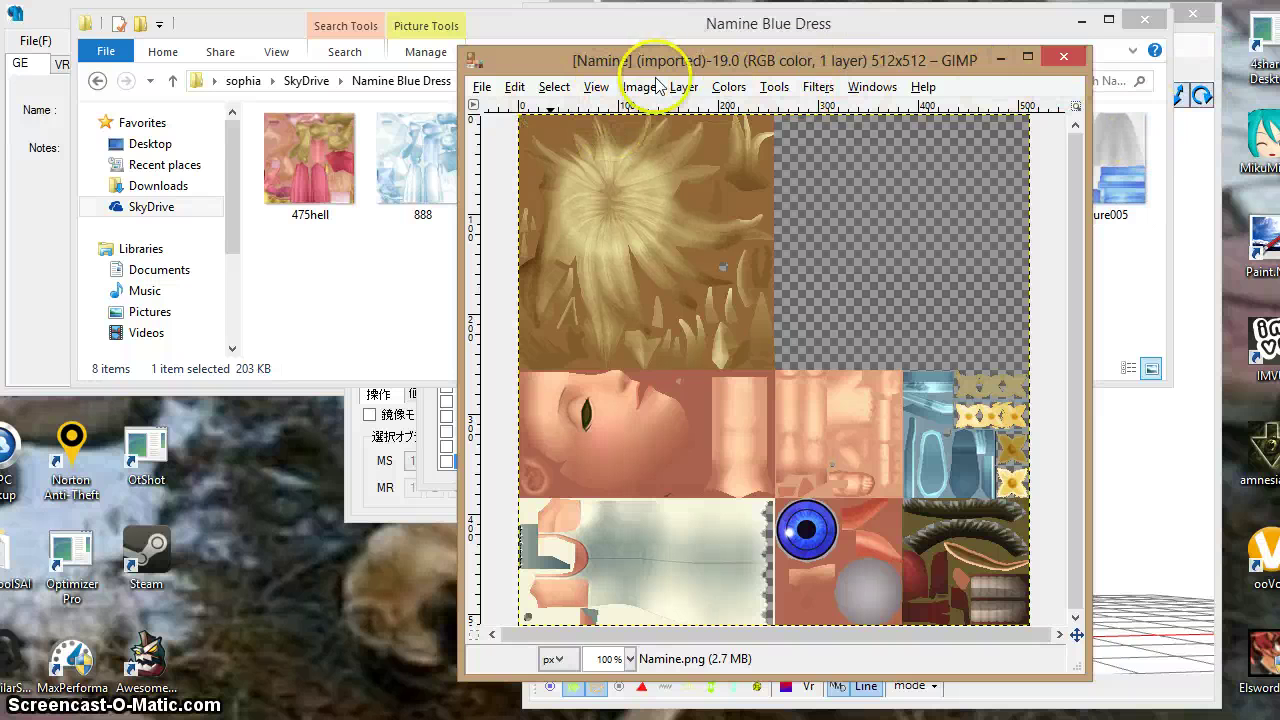
pyautogui.click(728, 87)
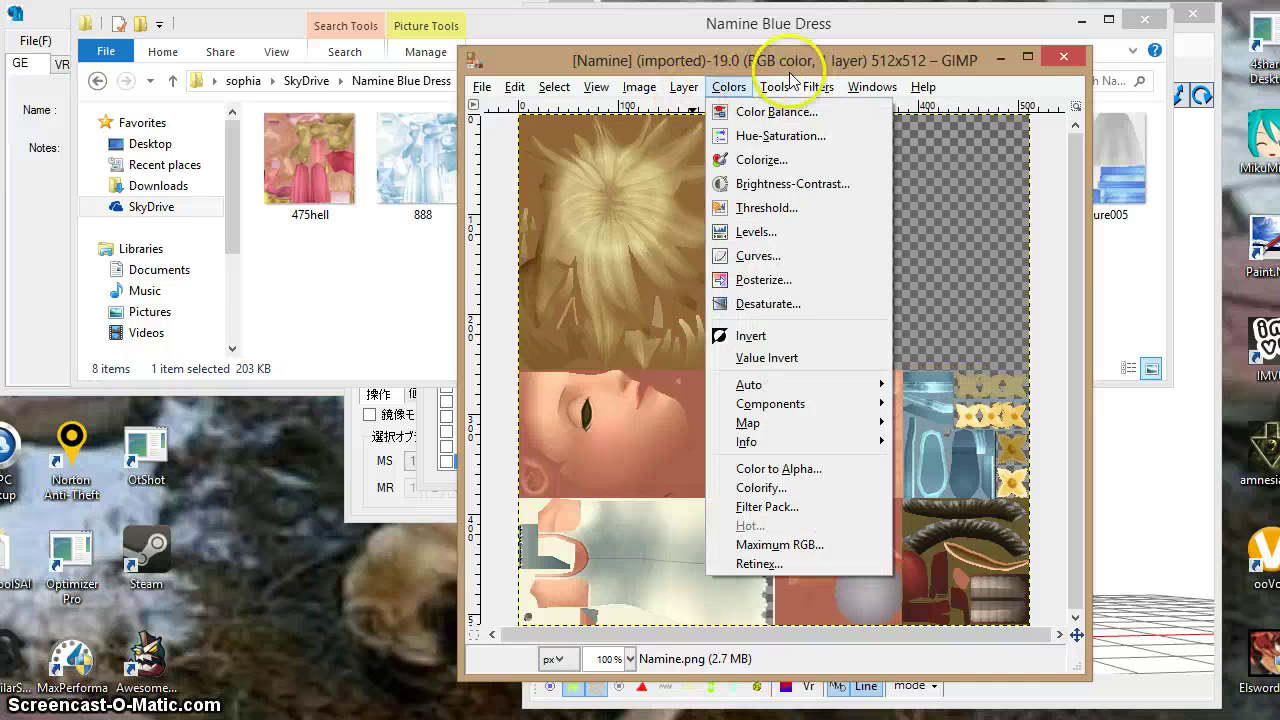
pyautogui.moveTo(775, 87)
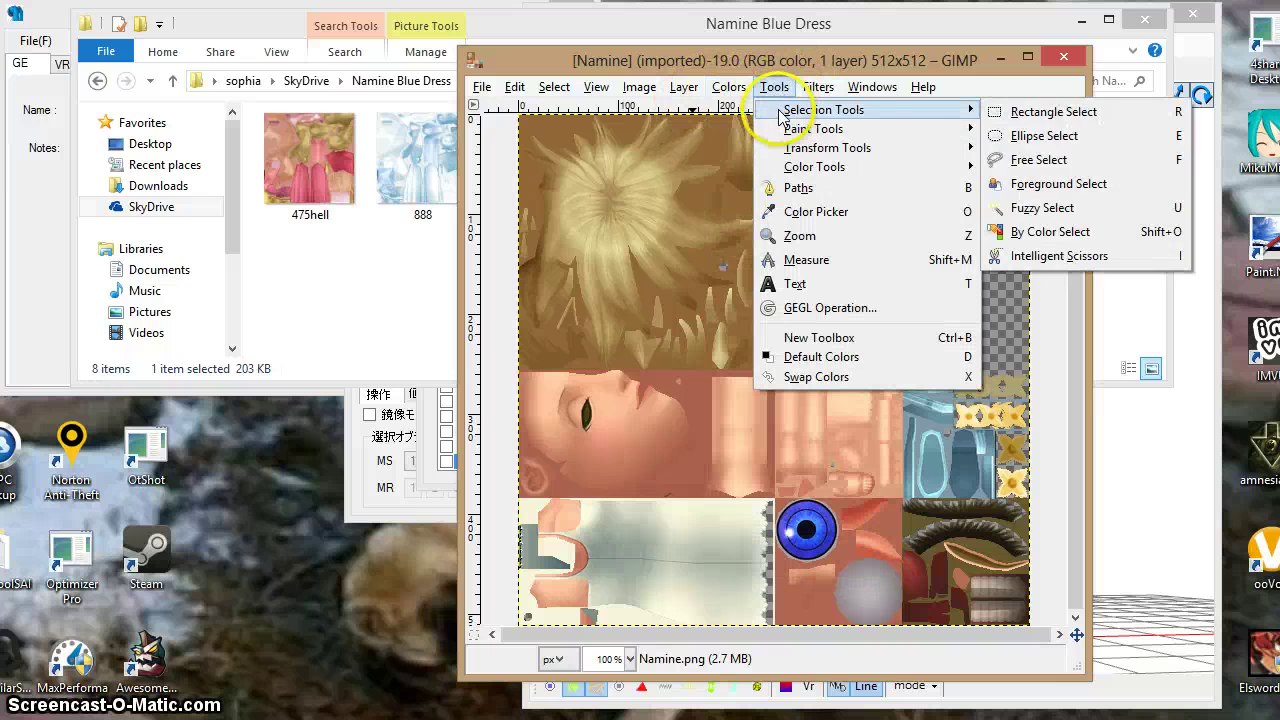
pyautogui.moveTo(872, 87)
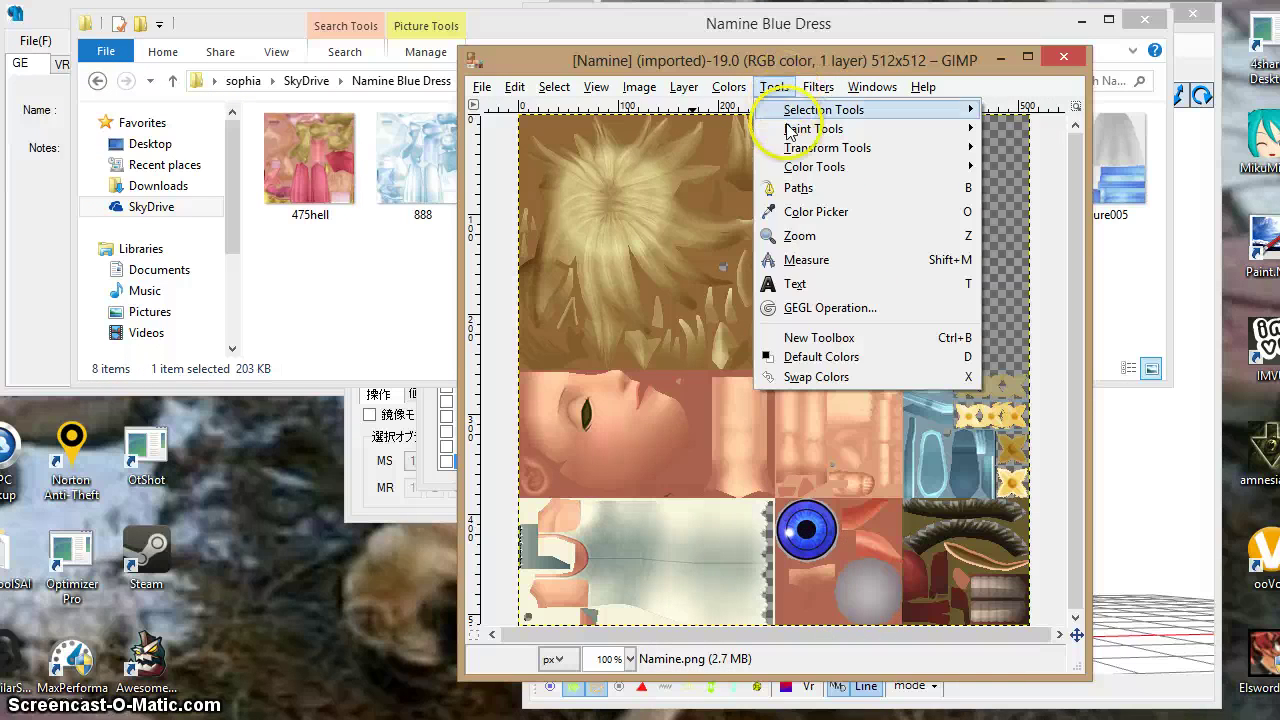
pyautogui.moveTo(799, 135)
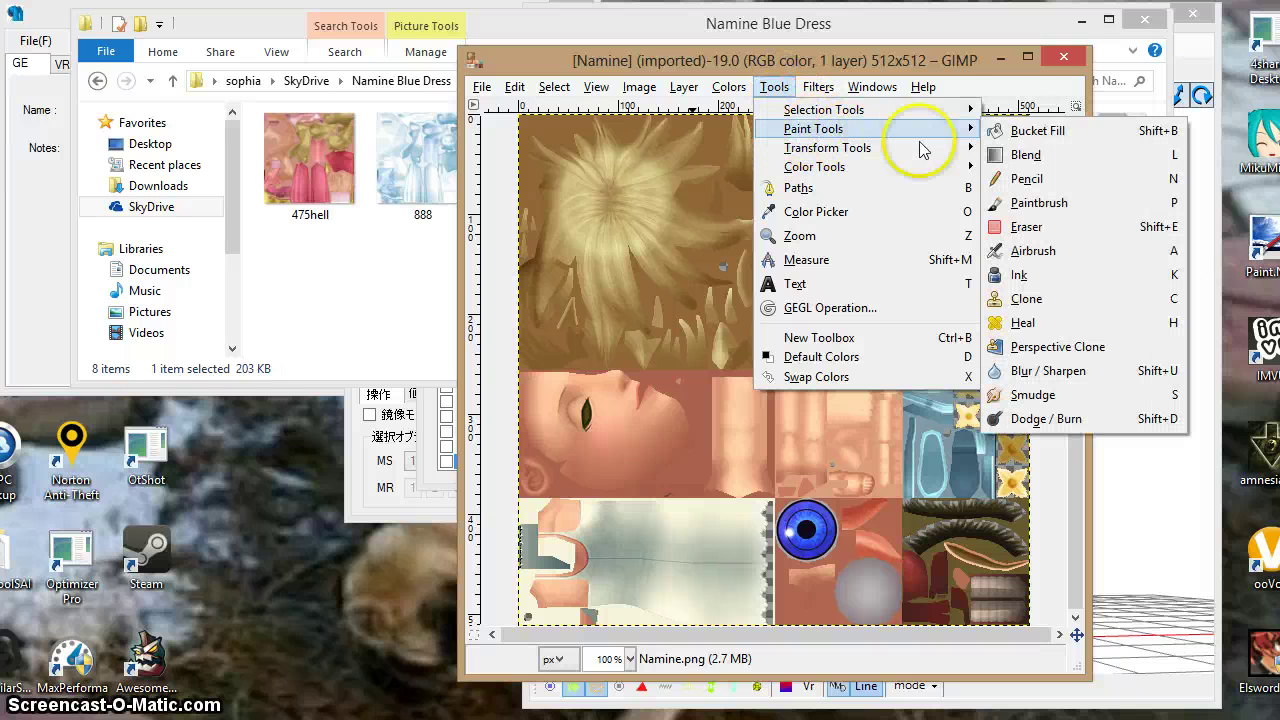
pyautogui.moveTo(978, 128)
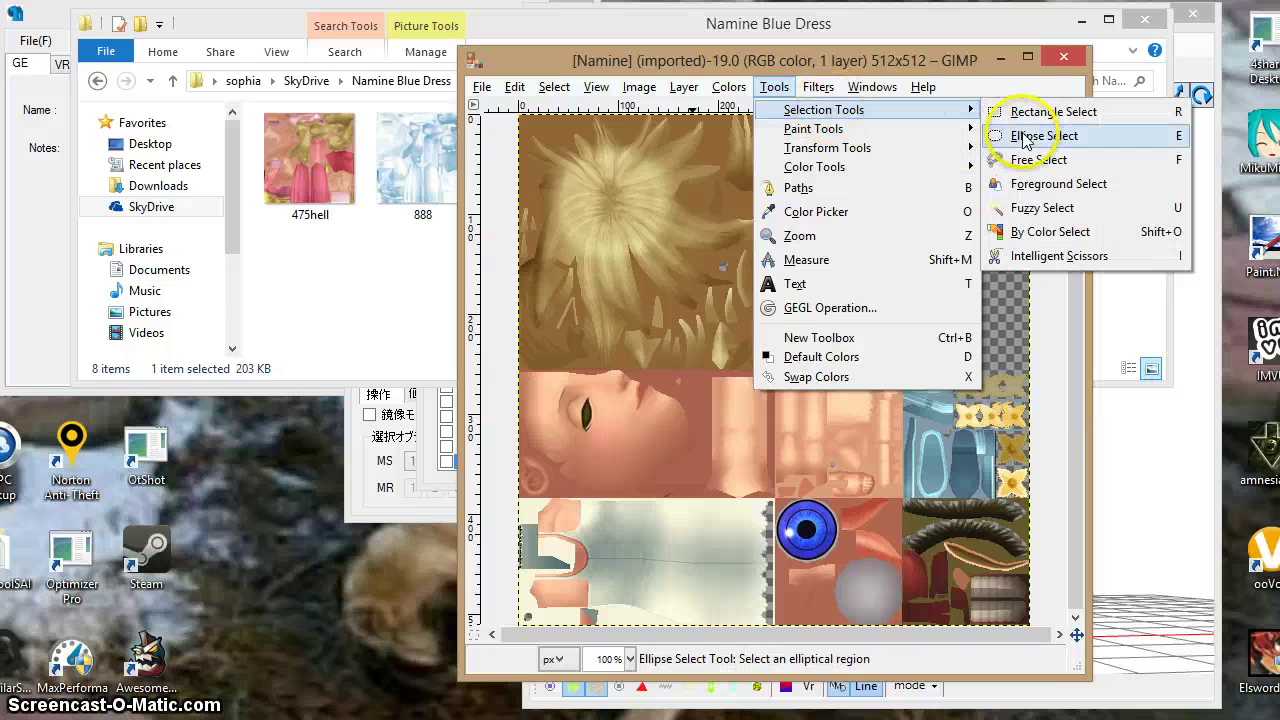
pyautogui.click(1020, 135)
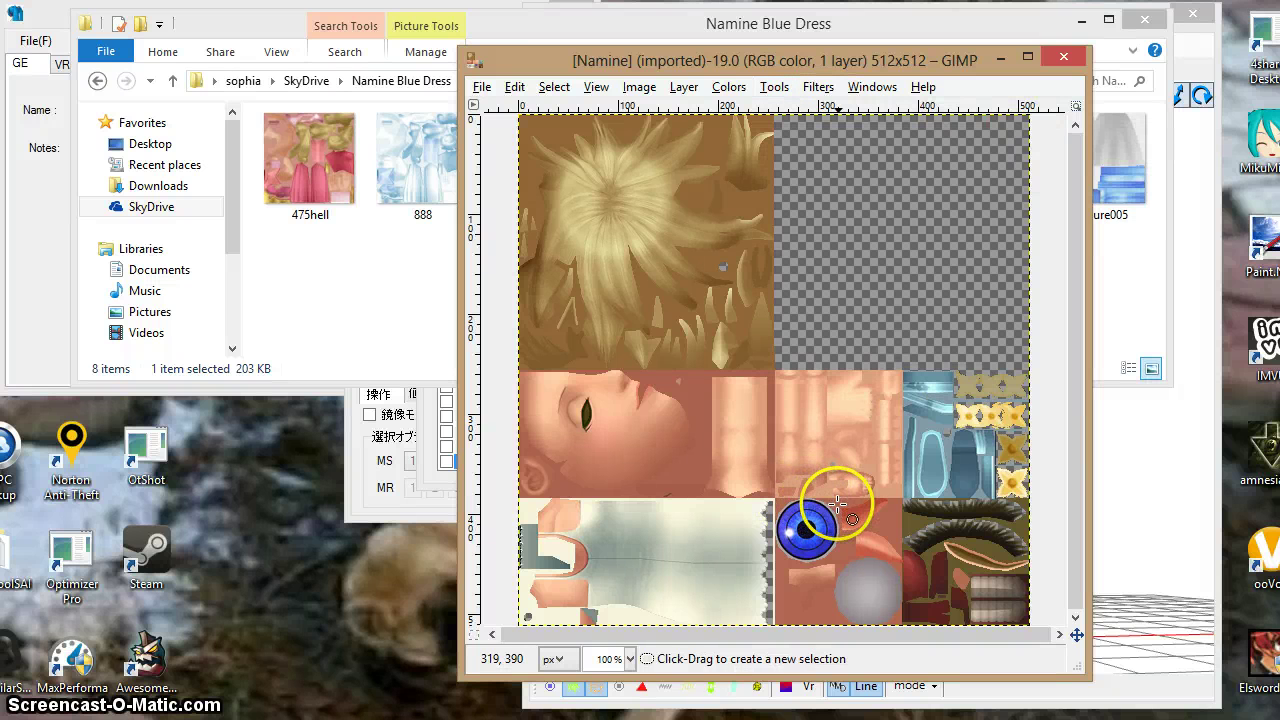
pyautogui.moveTo(838, 505); pyautogui.dragTo(779, 562)
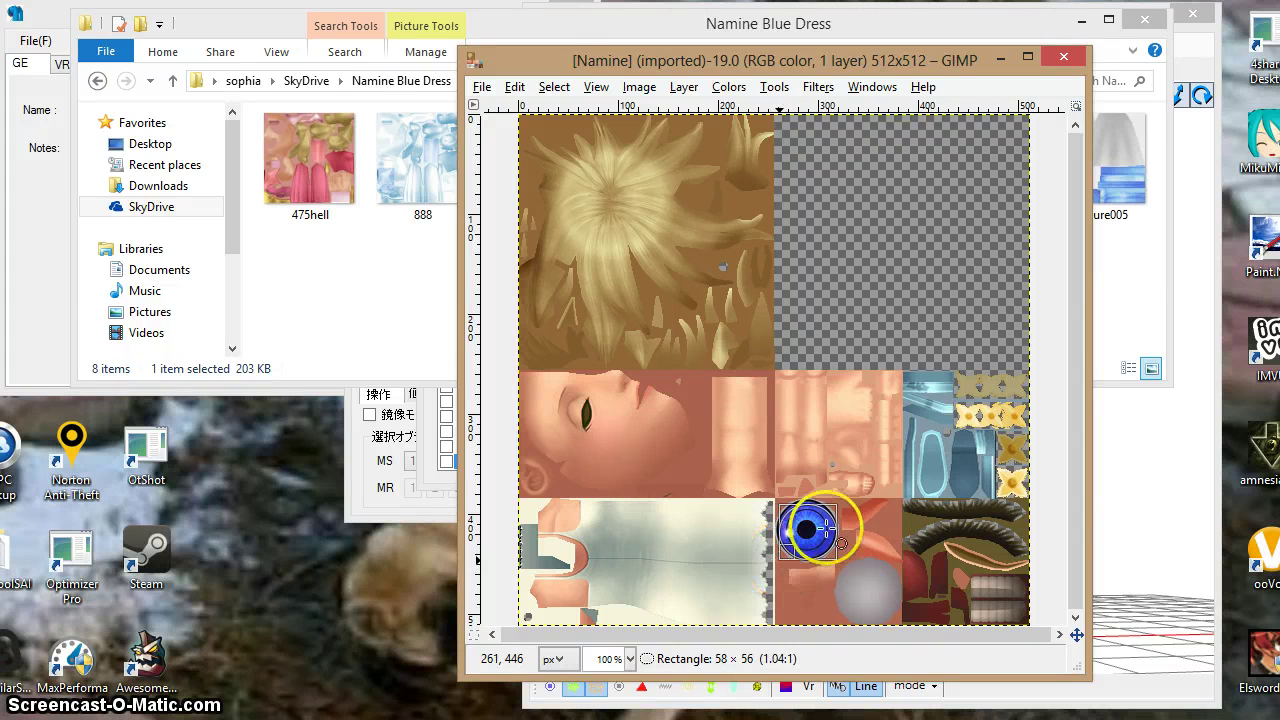
pyautogui.moveTo(817, 519); pyautogui.dragTo(810, 513)
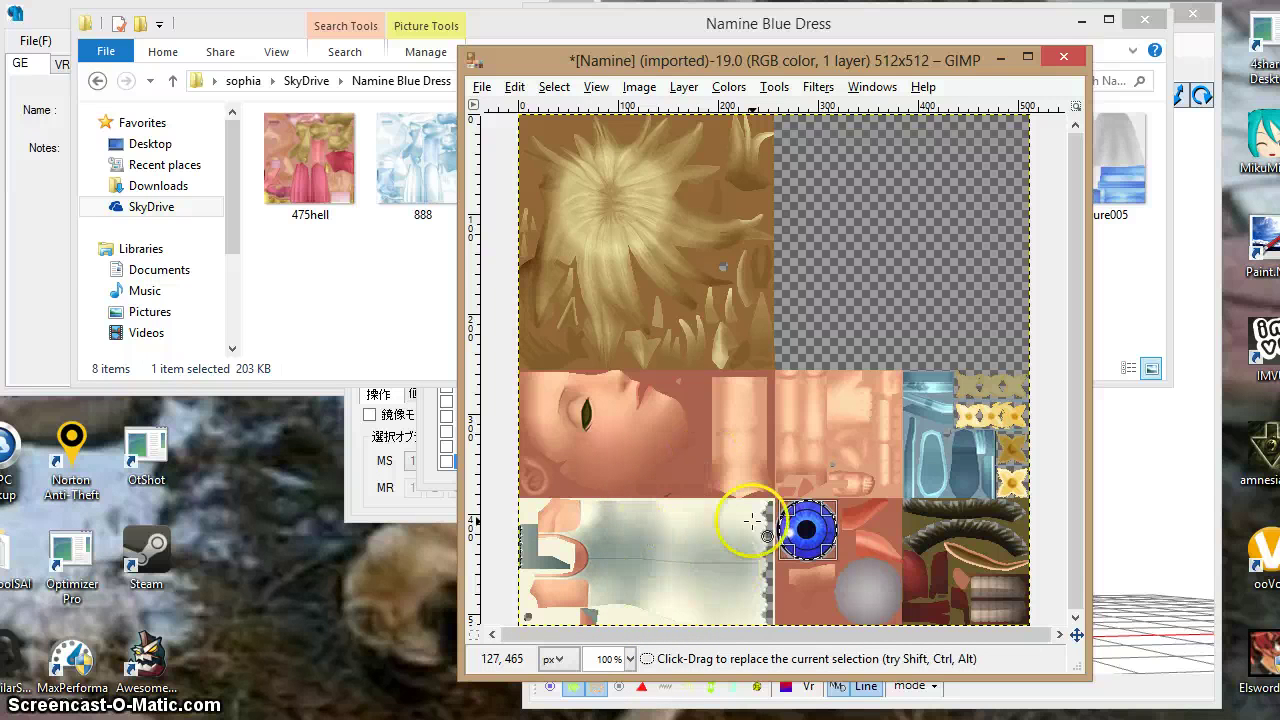
# Colorize the selected iris teal with hue 180, saturation 92 and lightness 3
pyautogui.rightClick(815, 537)
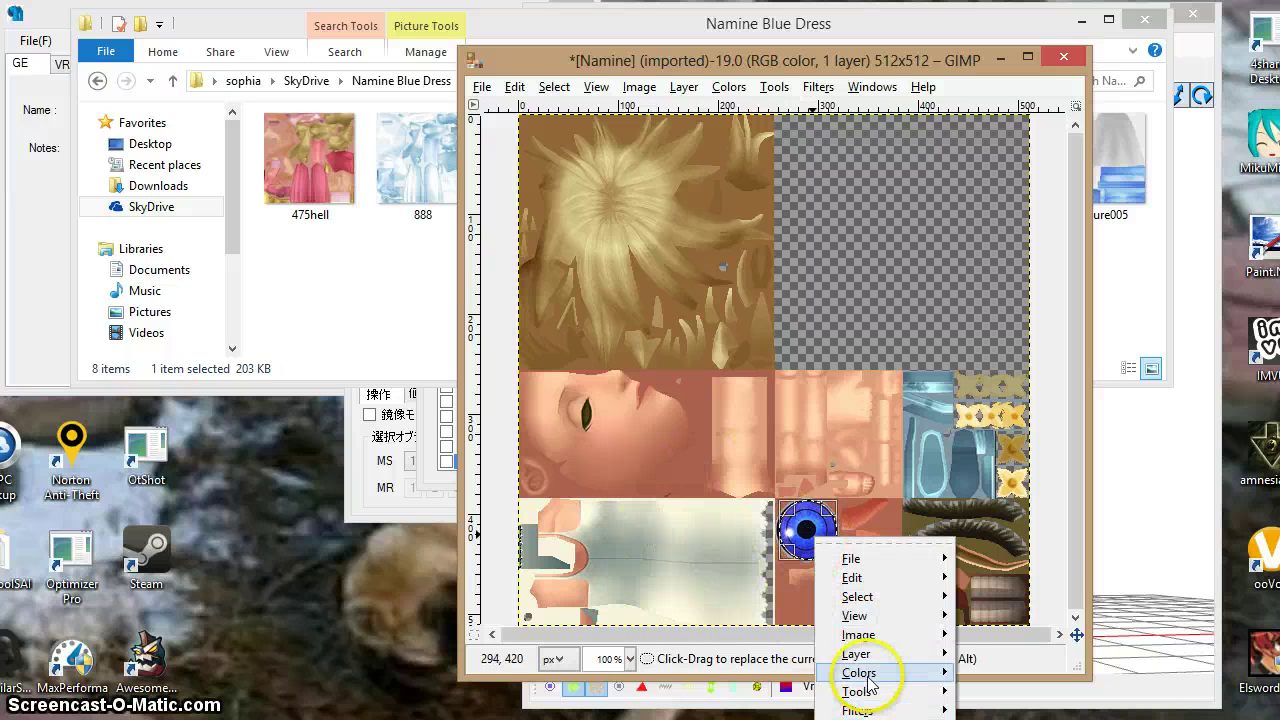
pyautogui.moveTo(870, 680)
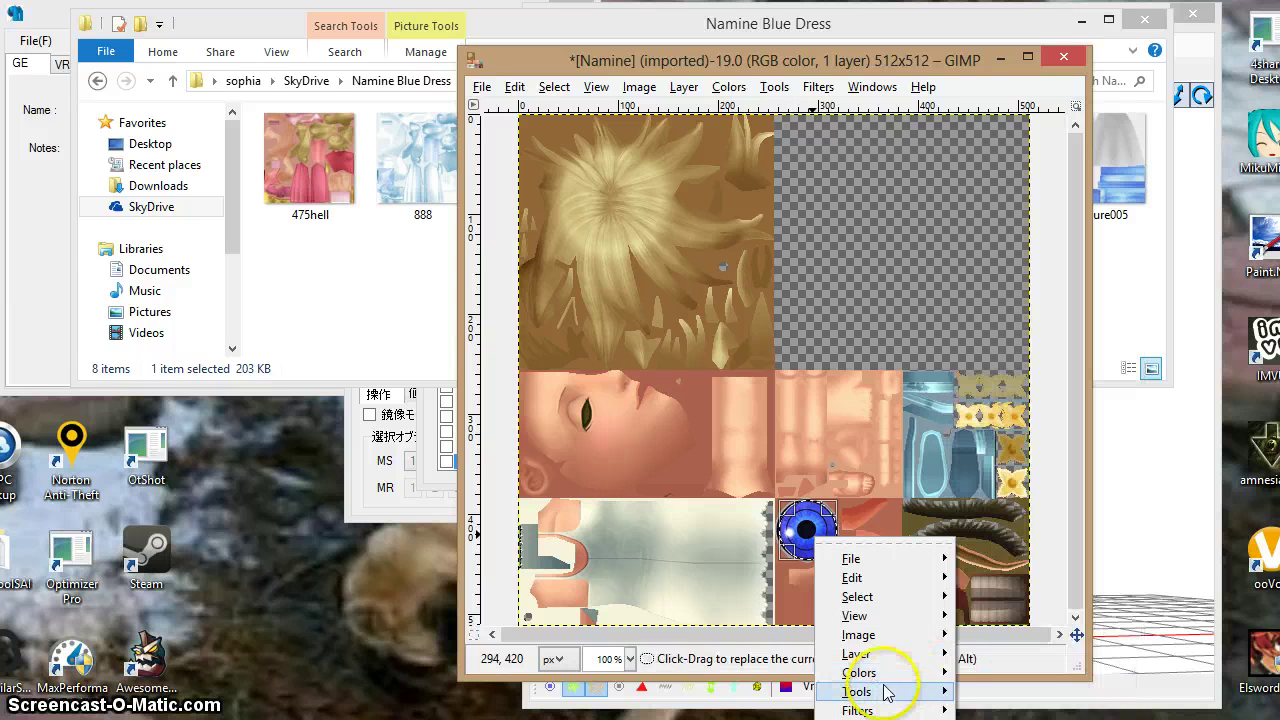
pyautogui.moveTo(915, 690)
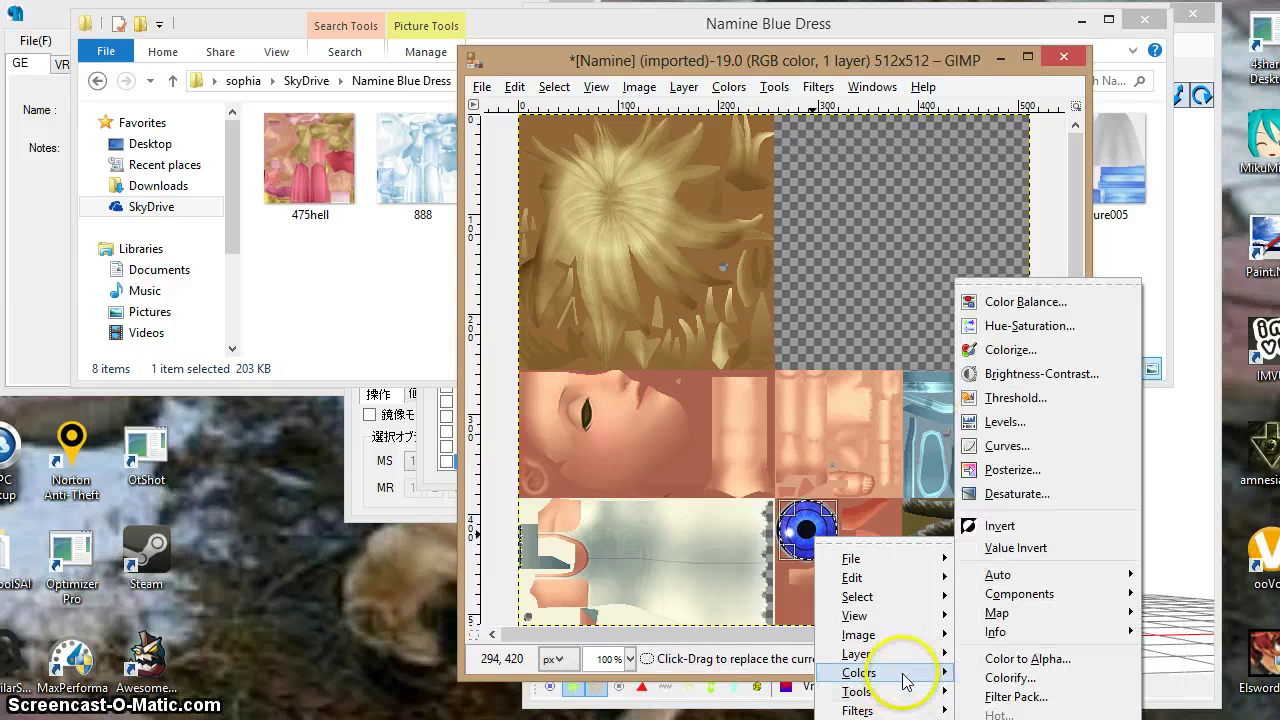
pyautogui.click(1022, 352)
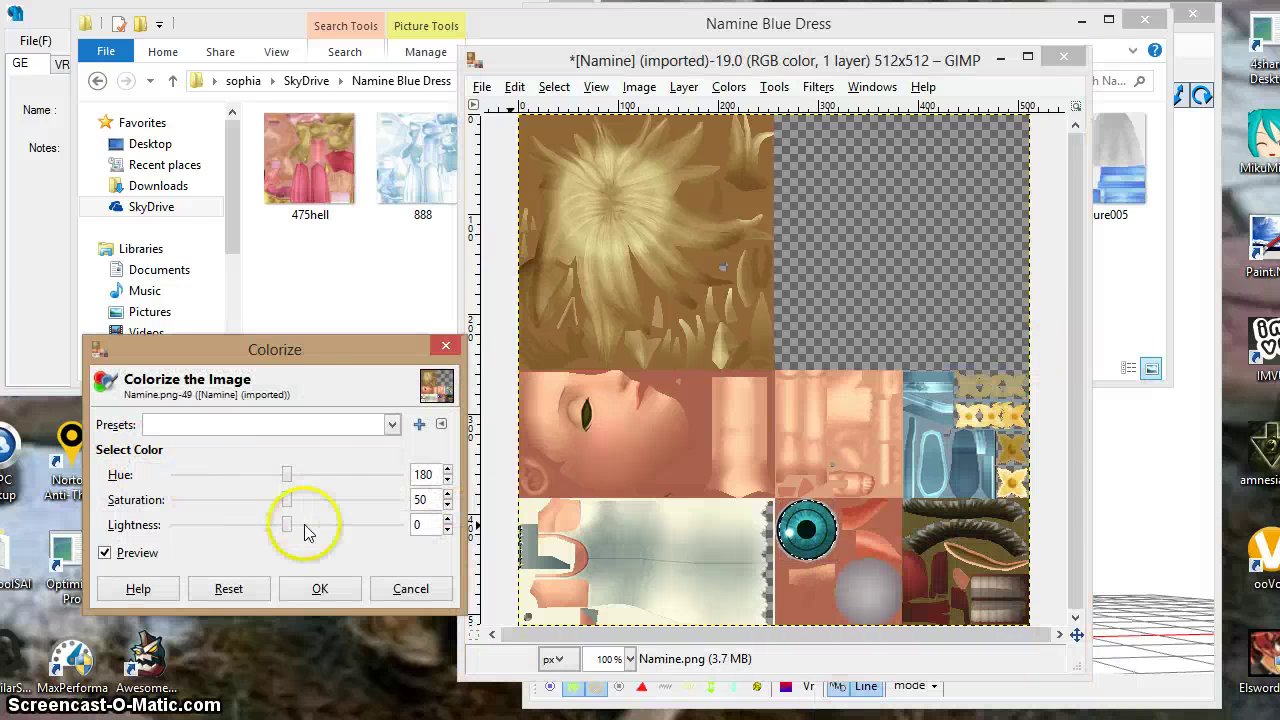
pyautogui.moveTo(287, 496); pyautogui.dragTo(380, 528)
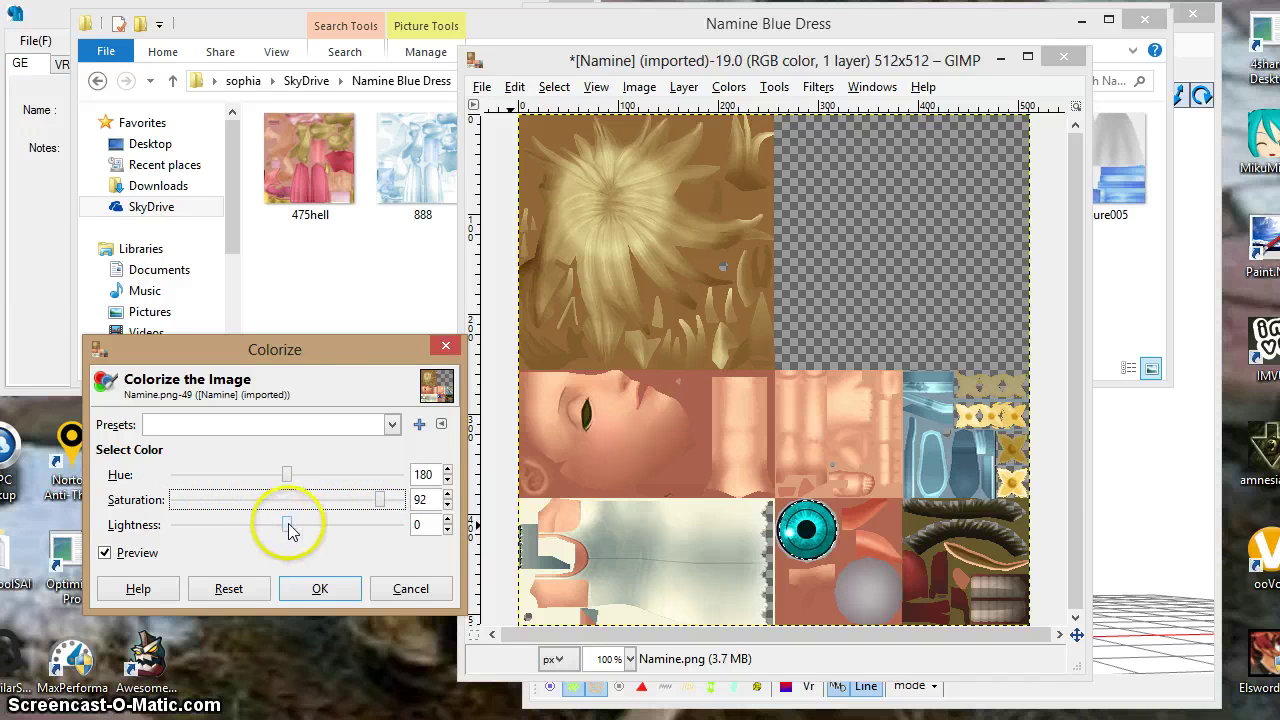
pyautogui.moveTo(289, 530)
pyautogui.mouseDown()
pyautogui.moveTo(307, 530)
pyautogui.moveTo(288, 530)
pyautogui.mouseUp()
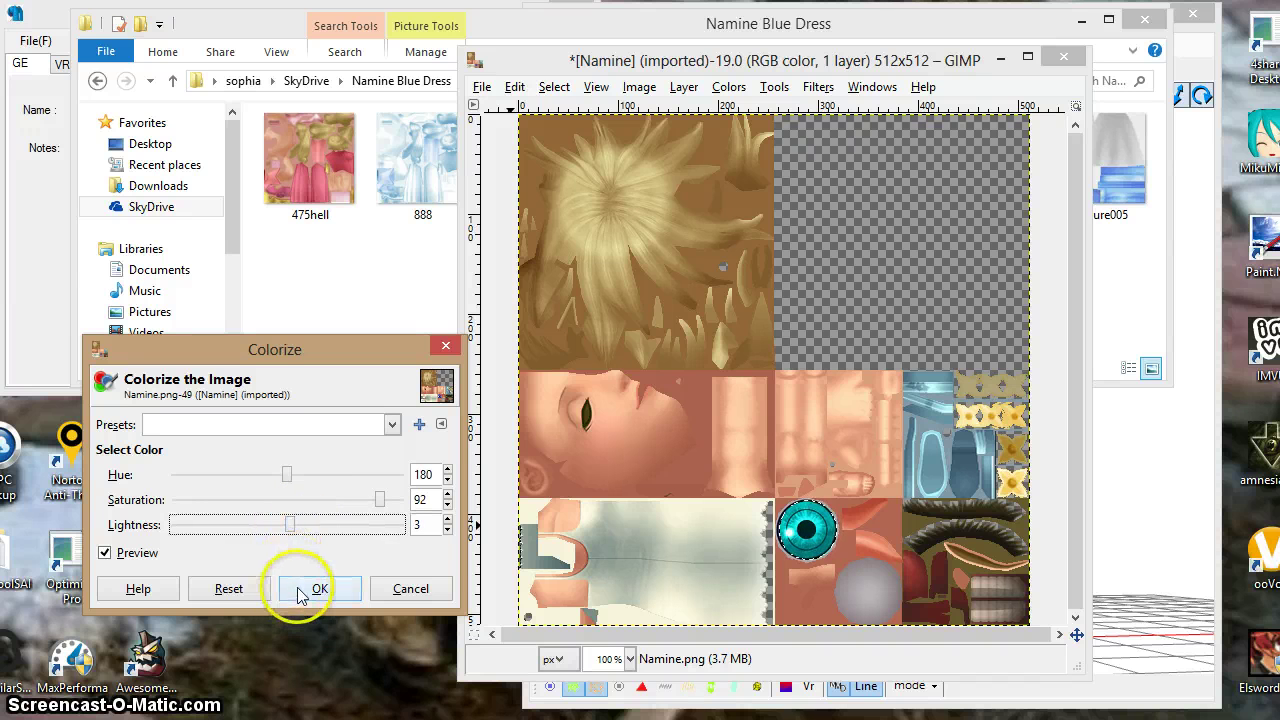
pyautogui.click(308, 588)
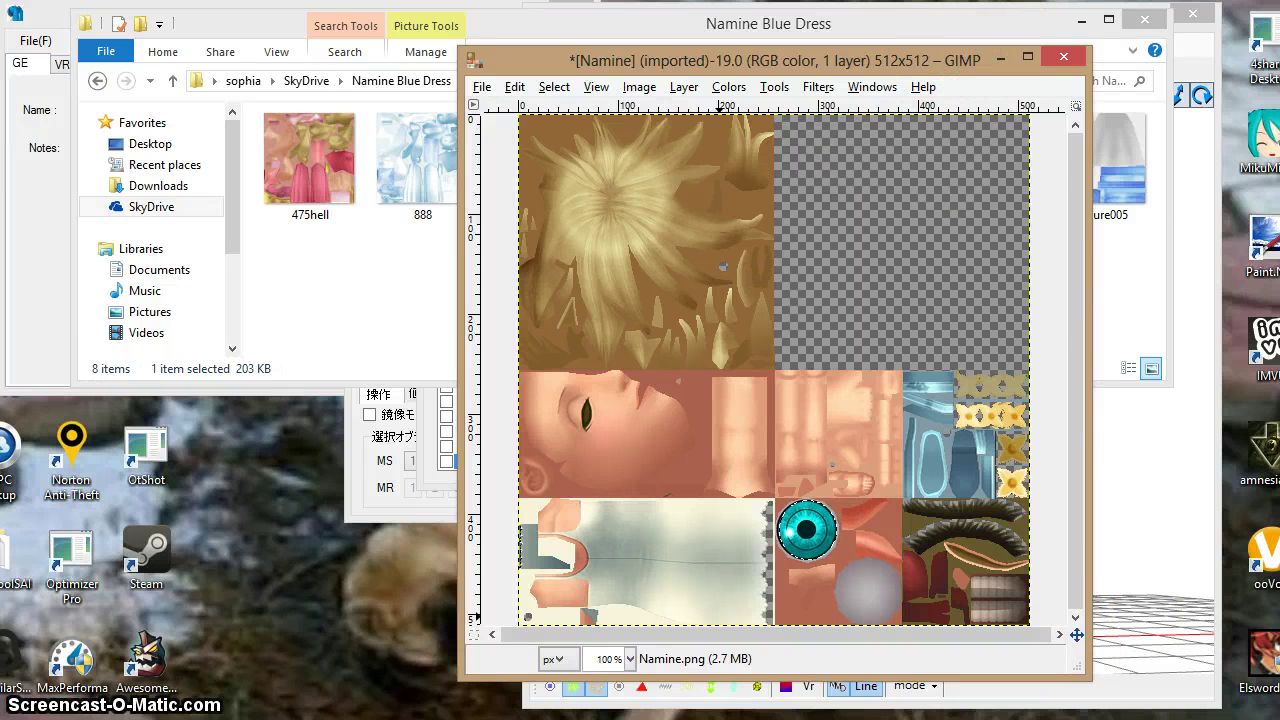
pyautogui.moveTo(100, 718)
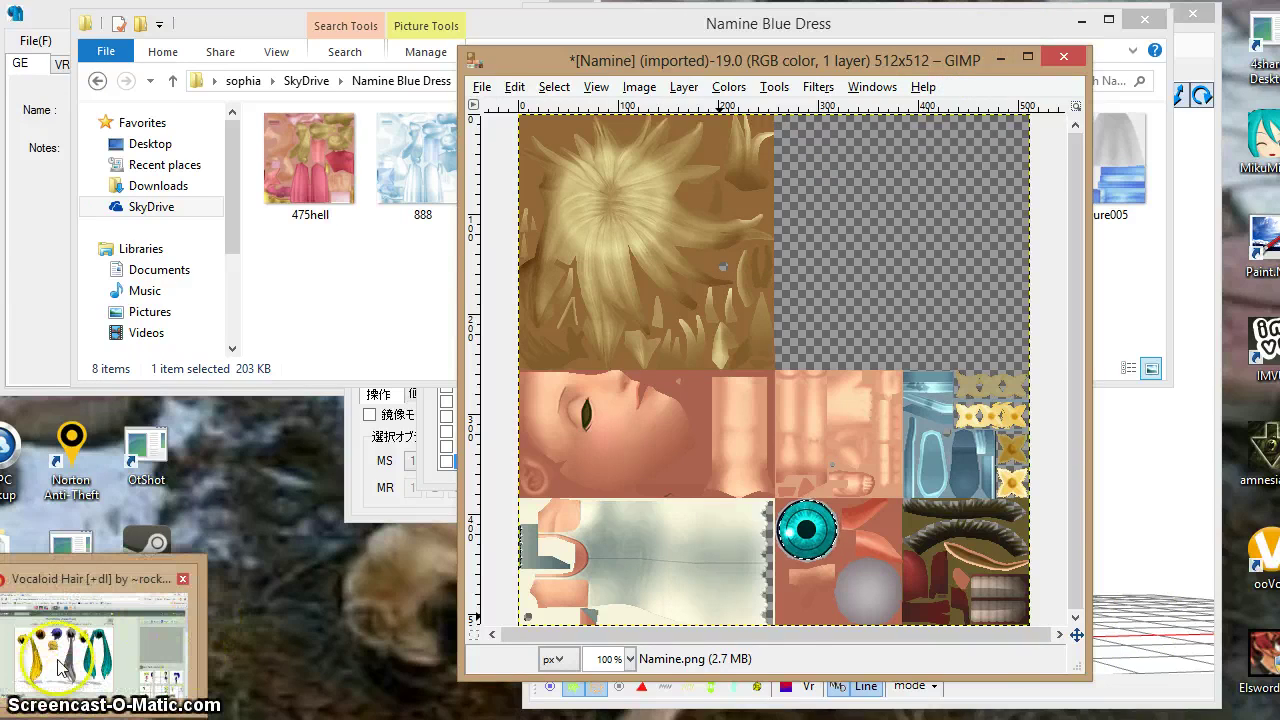